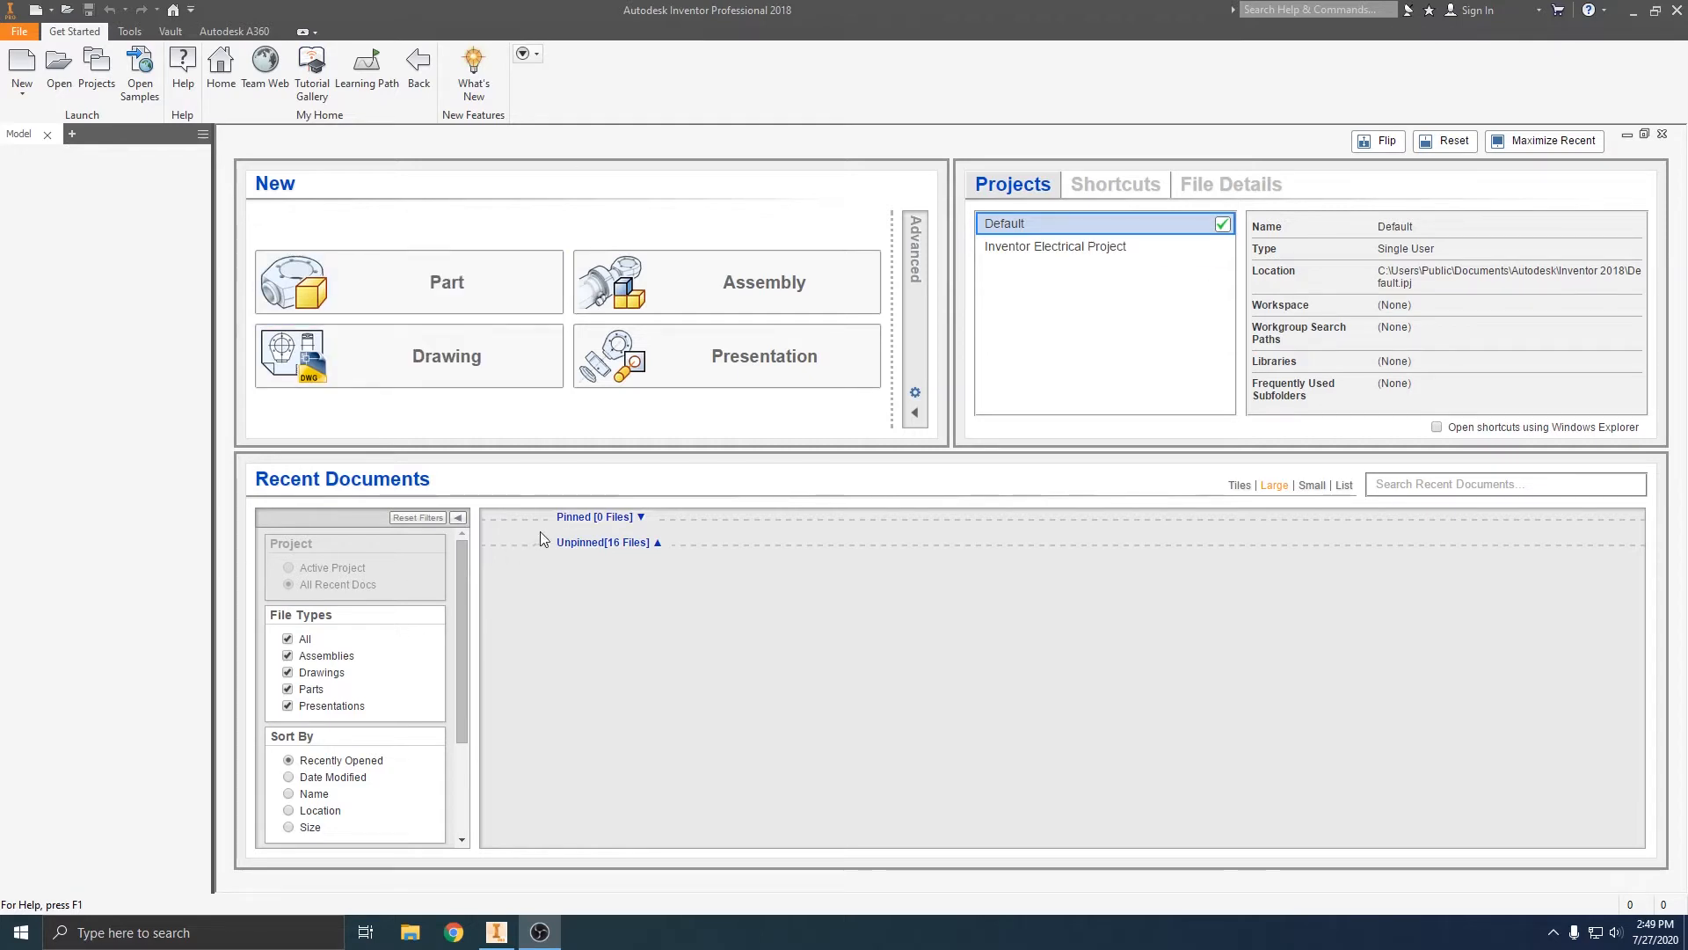
Open the recent assembly Assembly3.iam and pull the green wheels down out of the purple plates to examine the mechanism.
{"action": "left_click", "coordinate": [629, 542]}
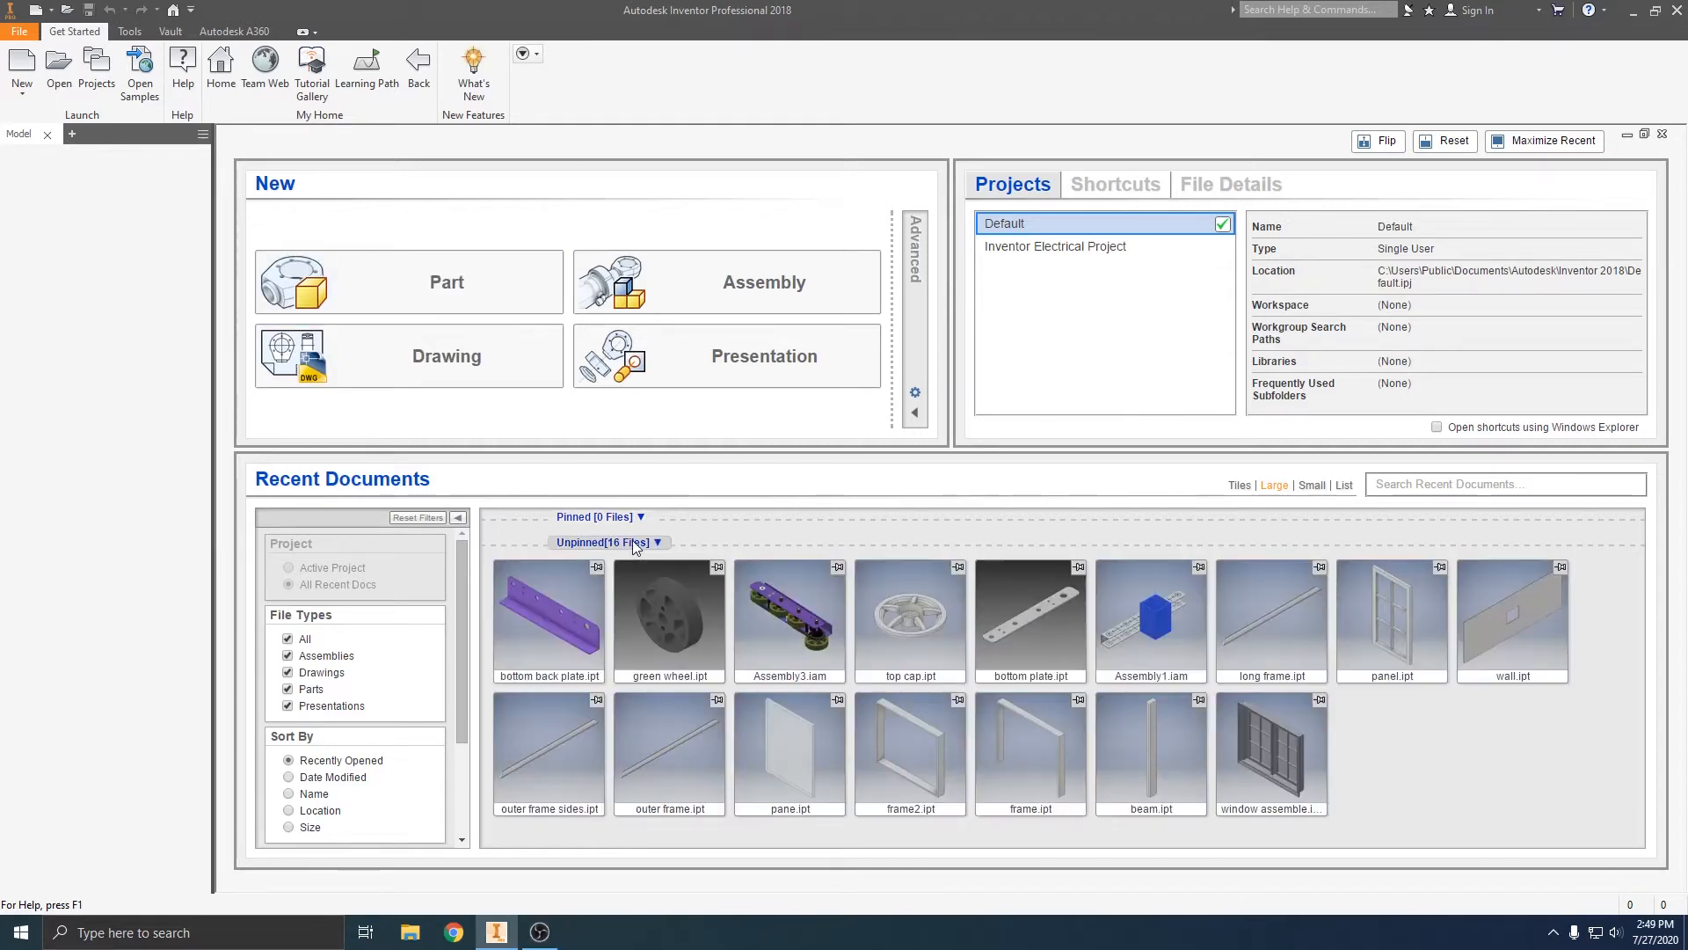
{"action": "left_click", "coordinate": [785, 628]}
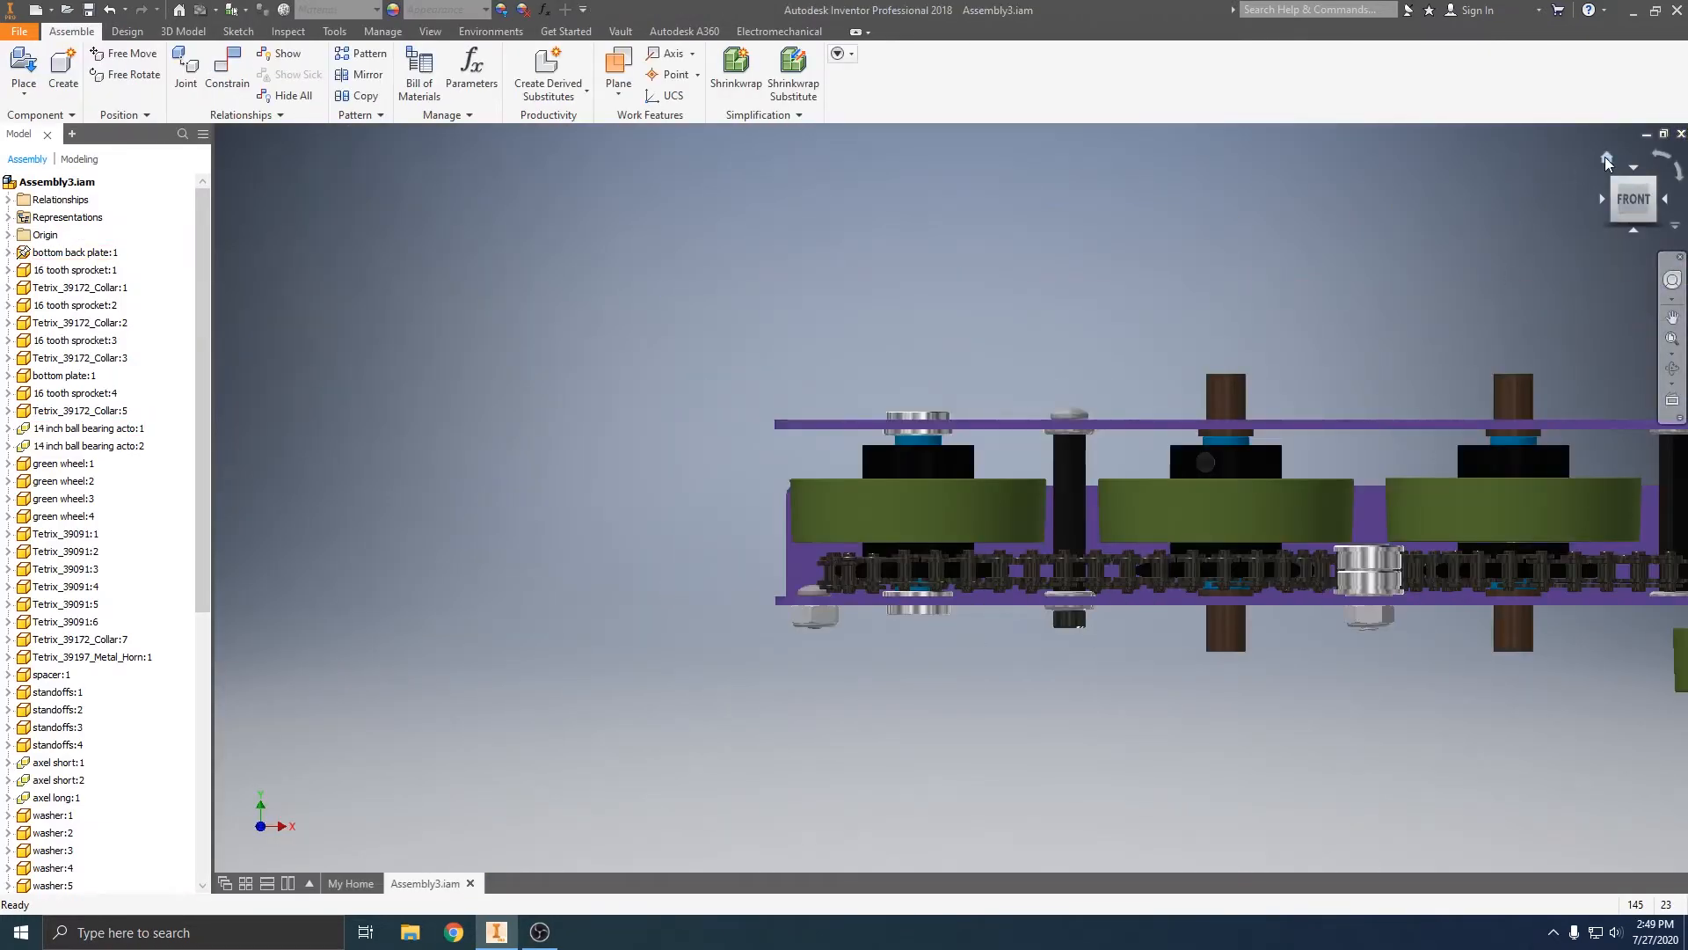
{"action": "left_click", "coordinate": [1605, 156]}
{"action": "middle_click_drag", "start_coordinate": [843, 647], "coordinate": [862, 550], "text": "shift"}
{"action": "left_click_drag", "start_coordinate": [972, 330], "coordinate": [909, 643]}
{"action": "middle_click_drag", "start_coordinate": [900, 592], "coordinate": [889, 640], "text": "shift"}
{"action": "scroll", "coordinate": [884, 636], "scroll_direction": "up", "scroll_amount": 6}
{"action": "scroll", "coordinate": [881, 638], "scroll_direction": "down", "scroll_amount": 1}
{"action": "scroll", "coordinate": [880, 638], "scroll_direction": "down", "scroll_amount": 5}
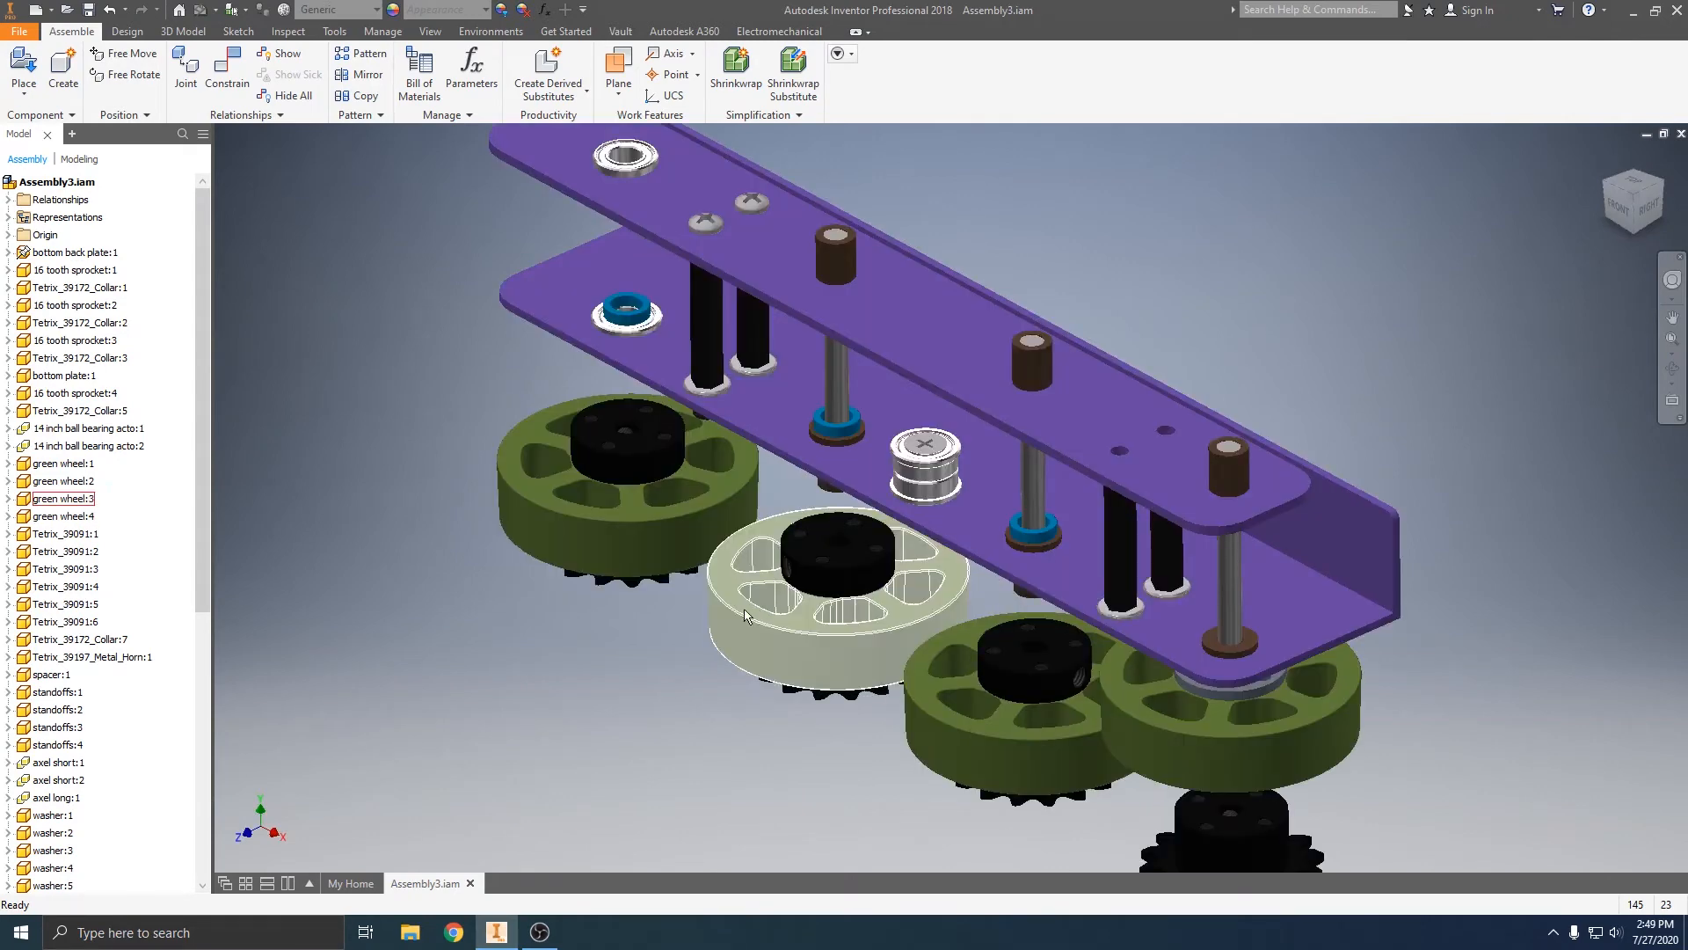
{"action": "mouse_move", "coordinate": [744, 617]}
{"action": "left_mouse_down"}
{"action": "mouse_move", "coordinate": [794, 641]}
{"action": "mouse_move", "coordinate": [788, 614]}
{"action": "mouse_move", "coordinate": [735, 636]}
{"action": "left_mouse_up"}
Open the bottom back plate part from the assembly in its own window and examine its holes and flange.
{"action": "left_click", "coordinate": [842, 463]}
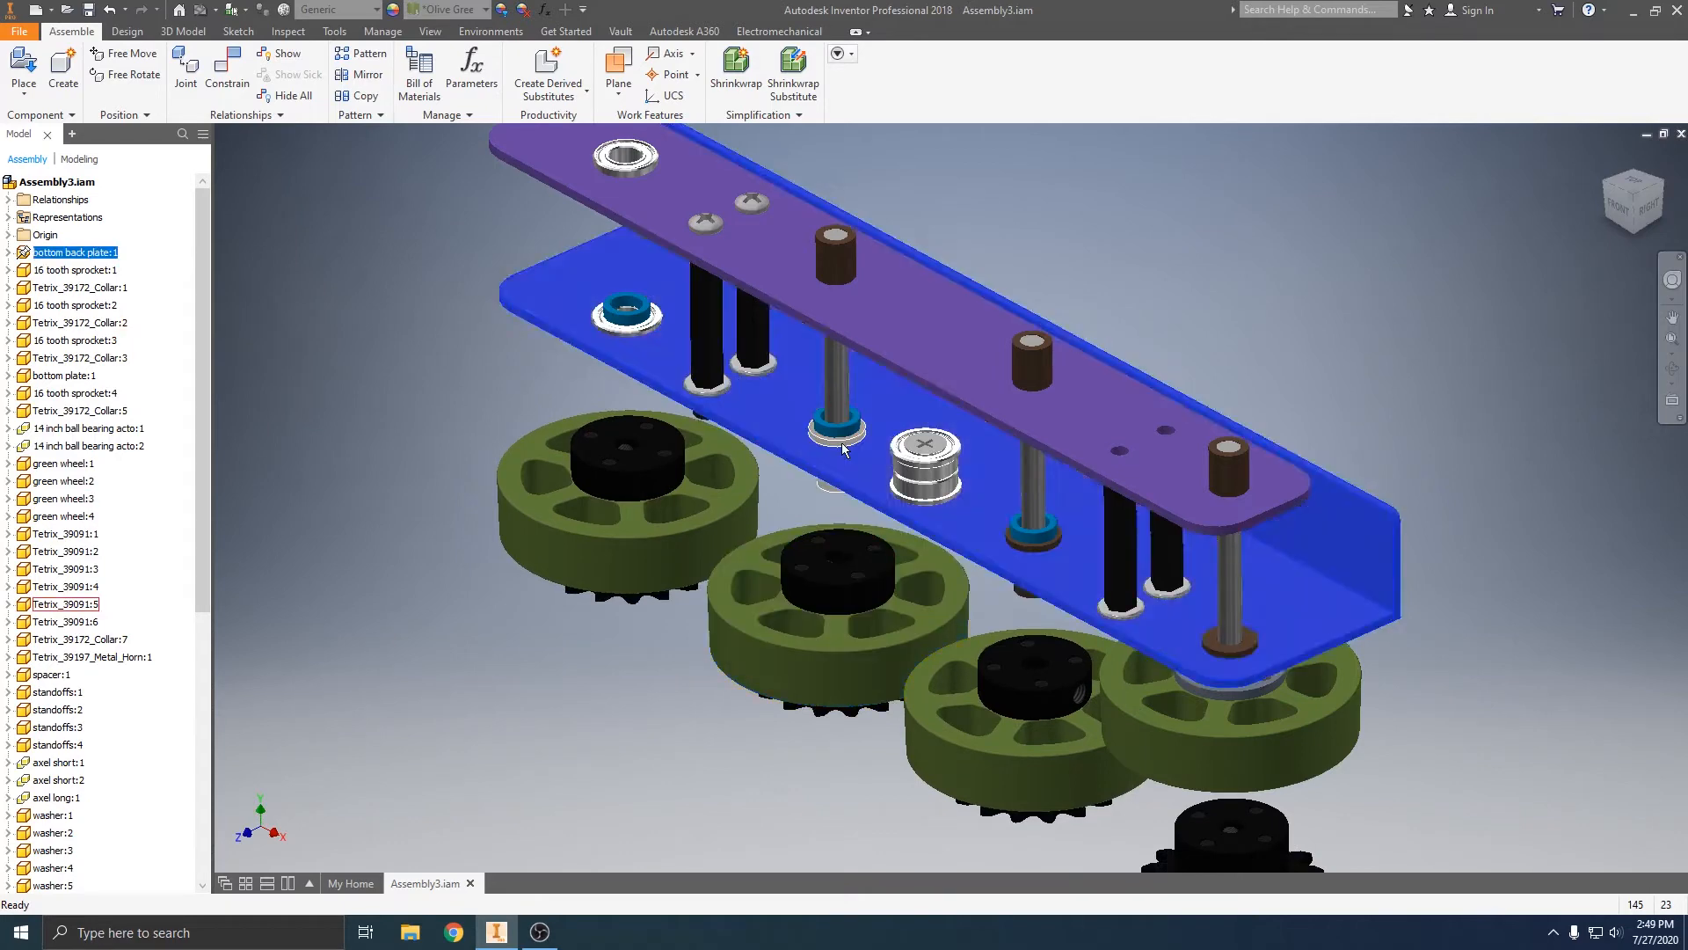
{"action": "right_click", "coordinate": [838, 458]}
{"action": "left_click", "coordinate": [794, 352]}
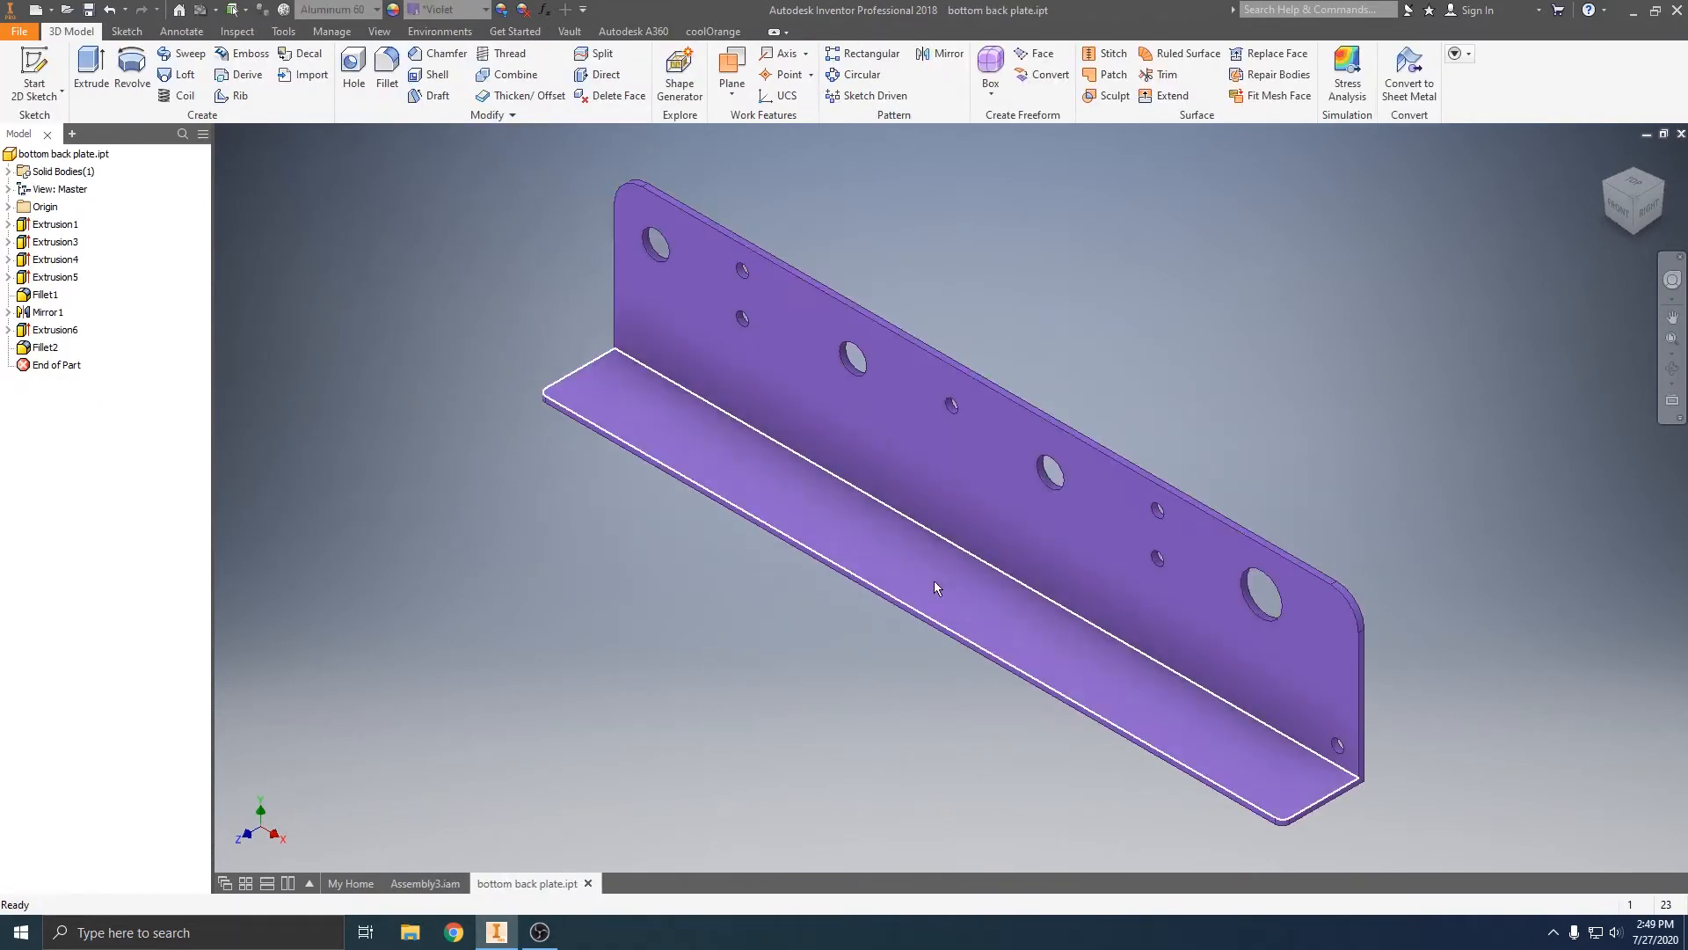
{"action": "middle_click_drag", "start_coordinate": [935, 582], "coordinate": [1310, 470], "text": "shift"}
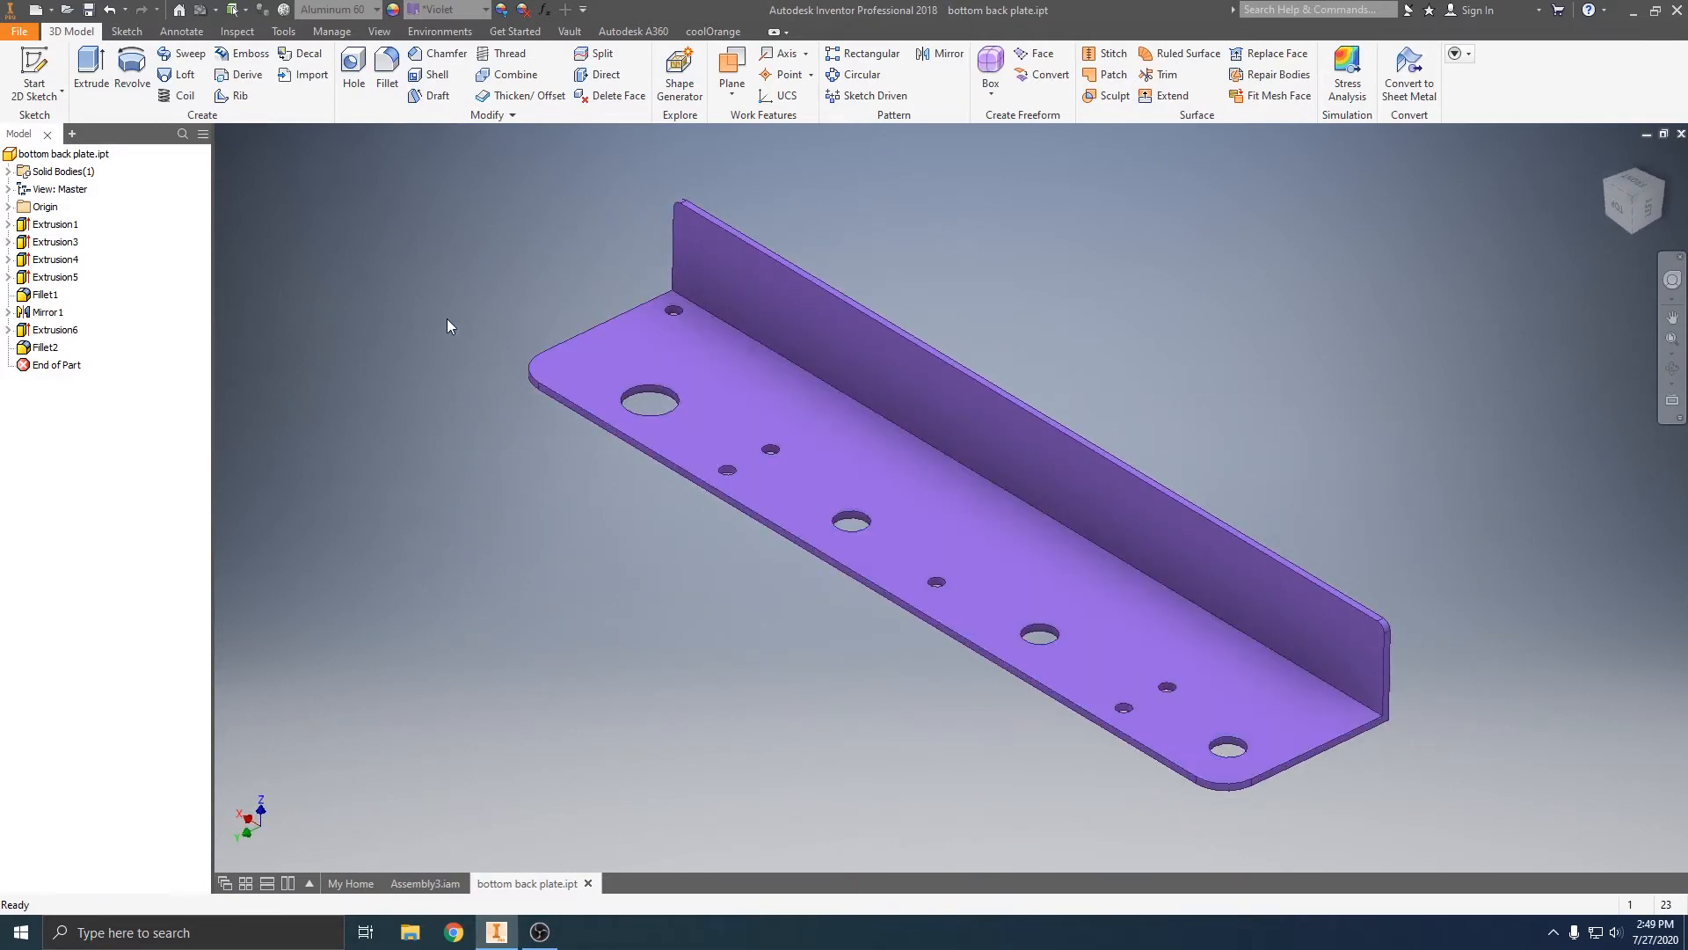
Return to Assembly3.iam and open the green wheel part in its own window.
{"action": "left_click", "coordinate": [441, 879]}
{"action": "right_click", "coordinate": [772, 661]}
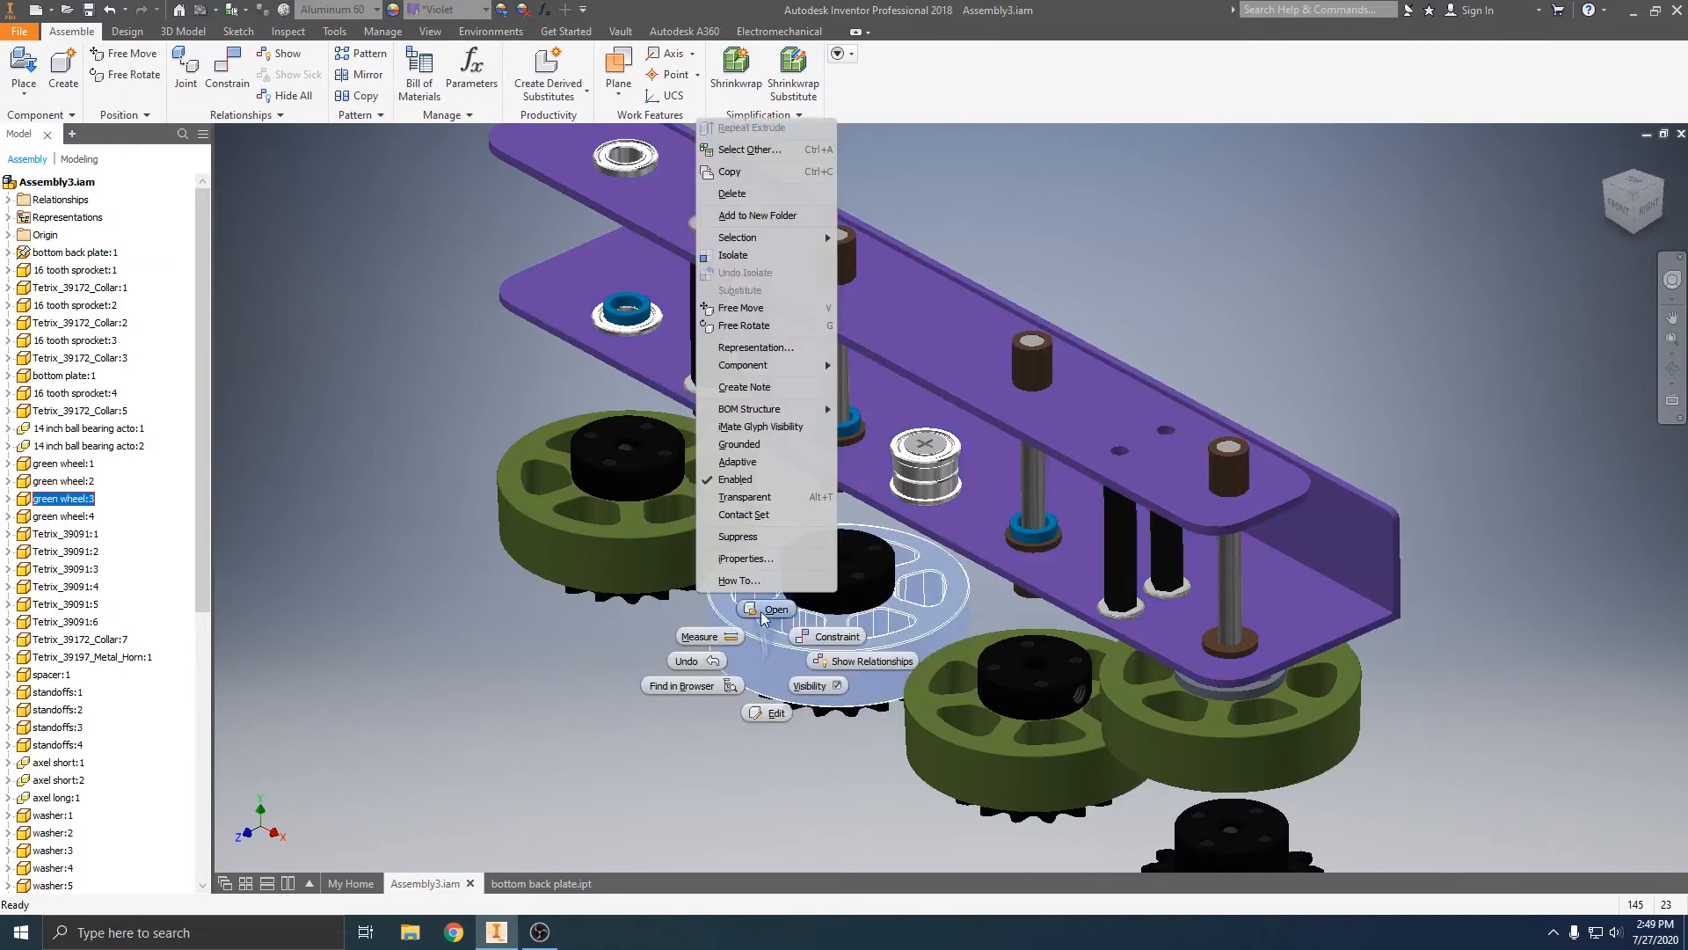
{"action": "left_click", "coordinate": [767, 611]}
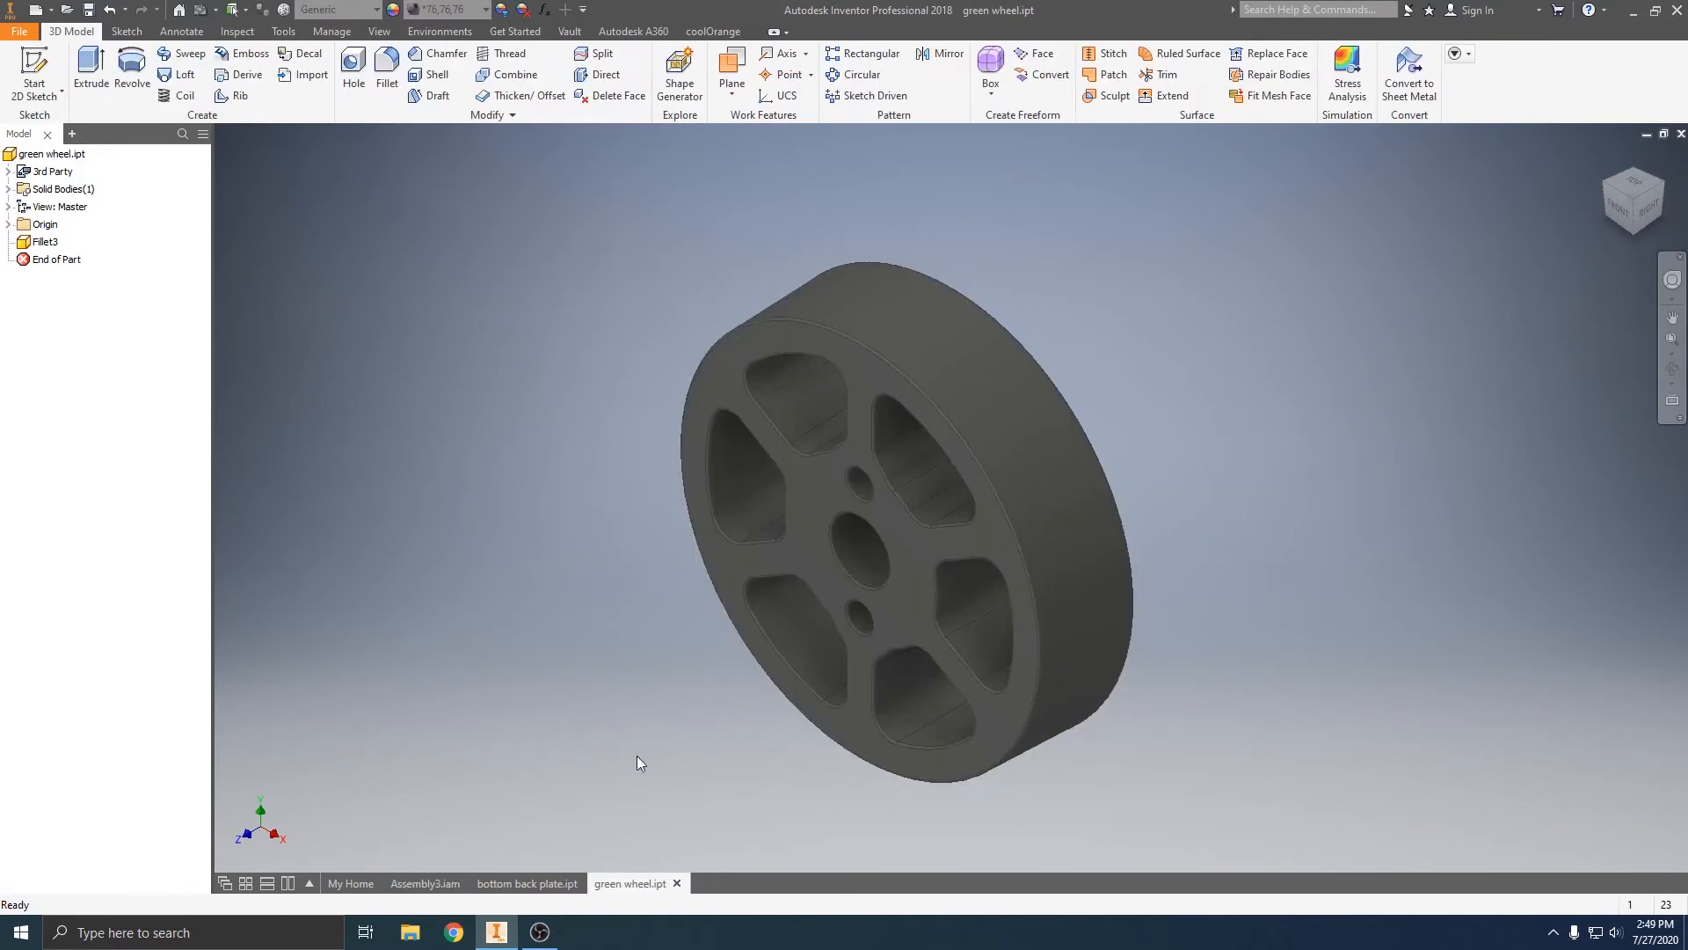
Go back to Assembly3.iam and slide the green wheels up between the purple plates.
{"action": "left_click", "coordinate": [524, 881]}
{"action": "left_click", "coordinate": [425, 883]}
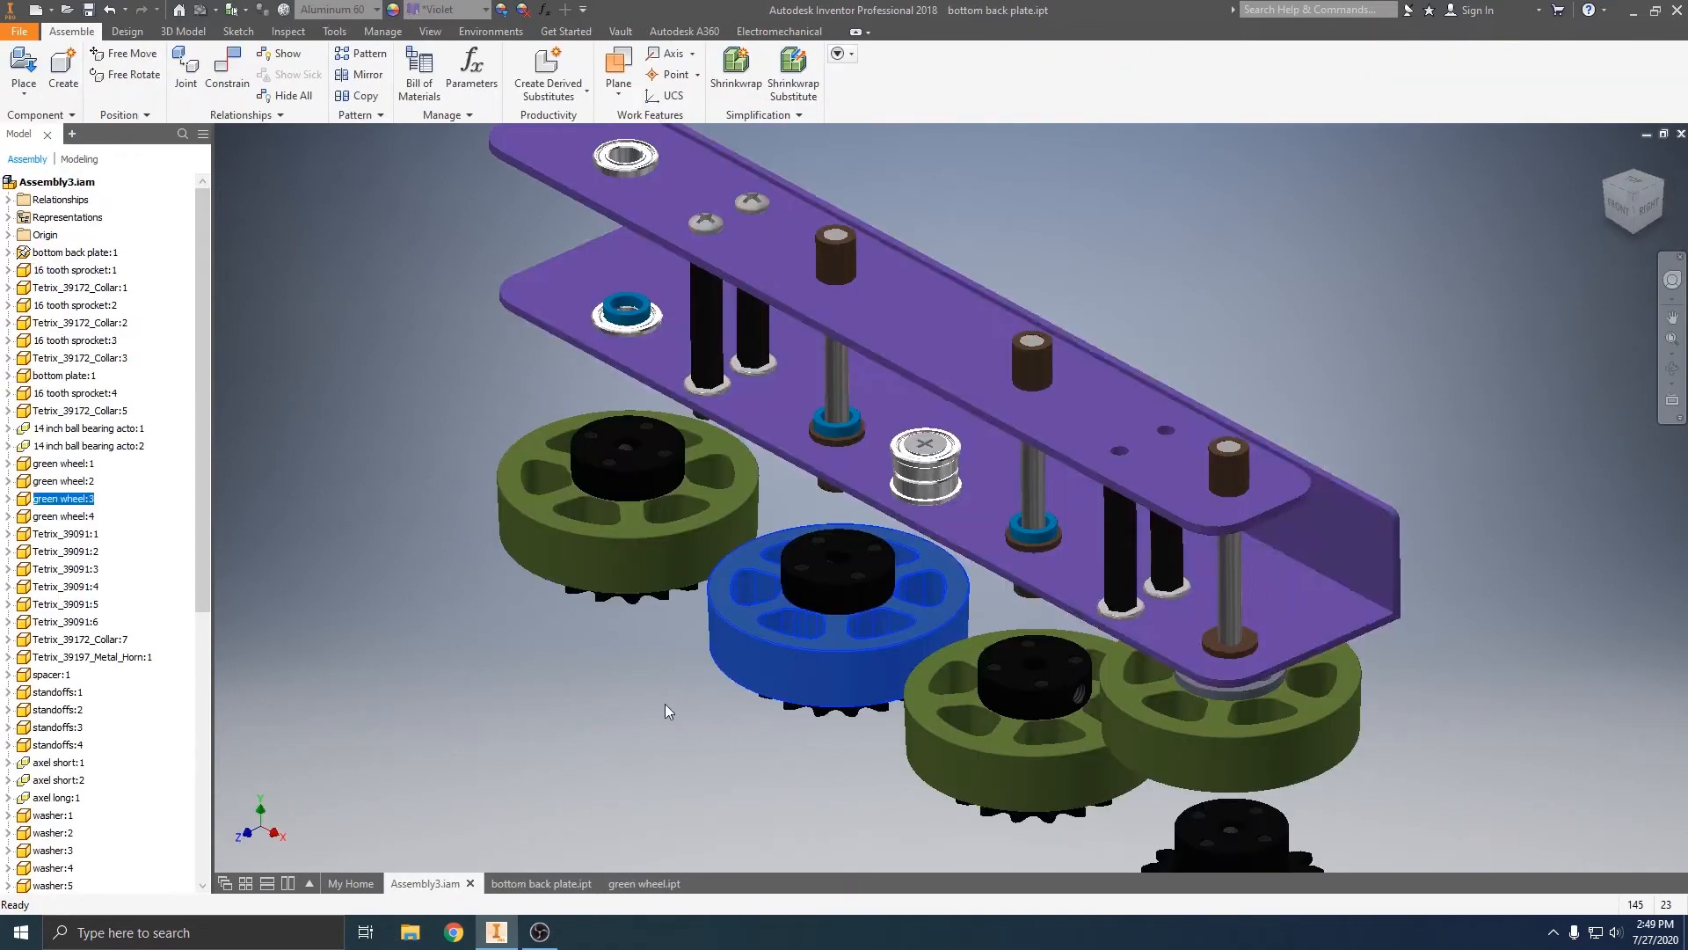
{"action": "left_click_drag", "start_coordinate": [816, 659], "coordinate": [862, 406]}
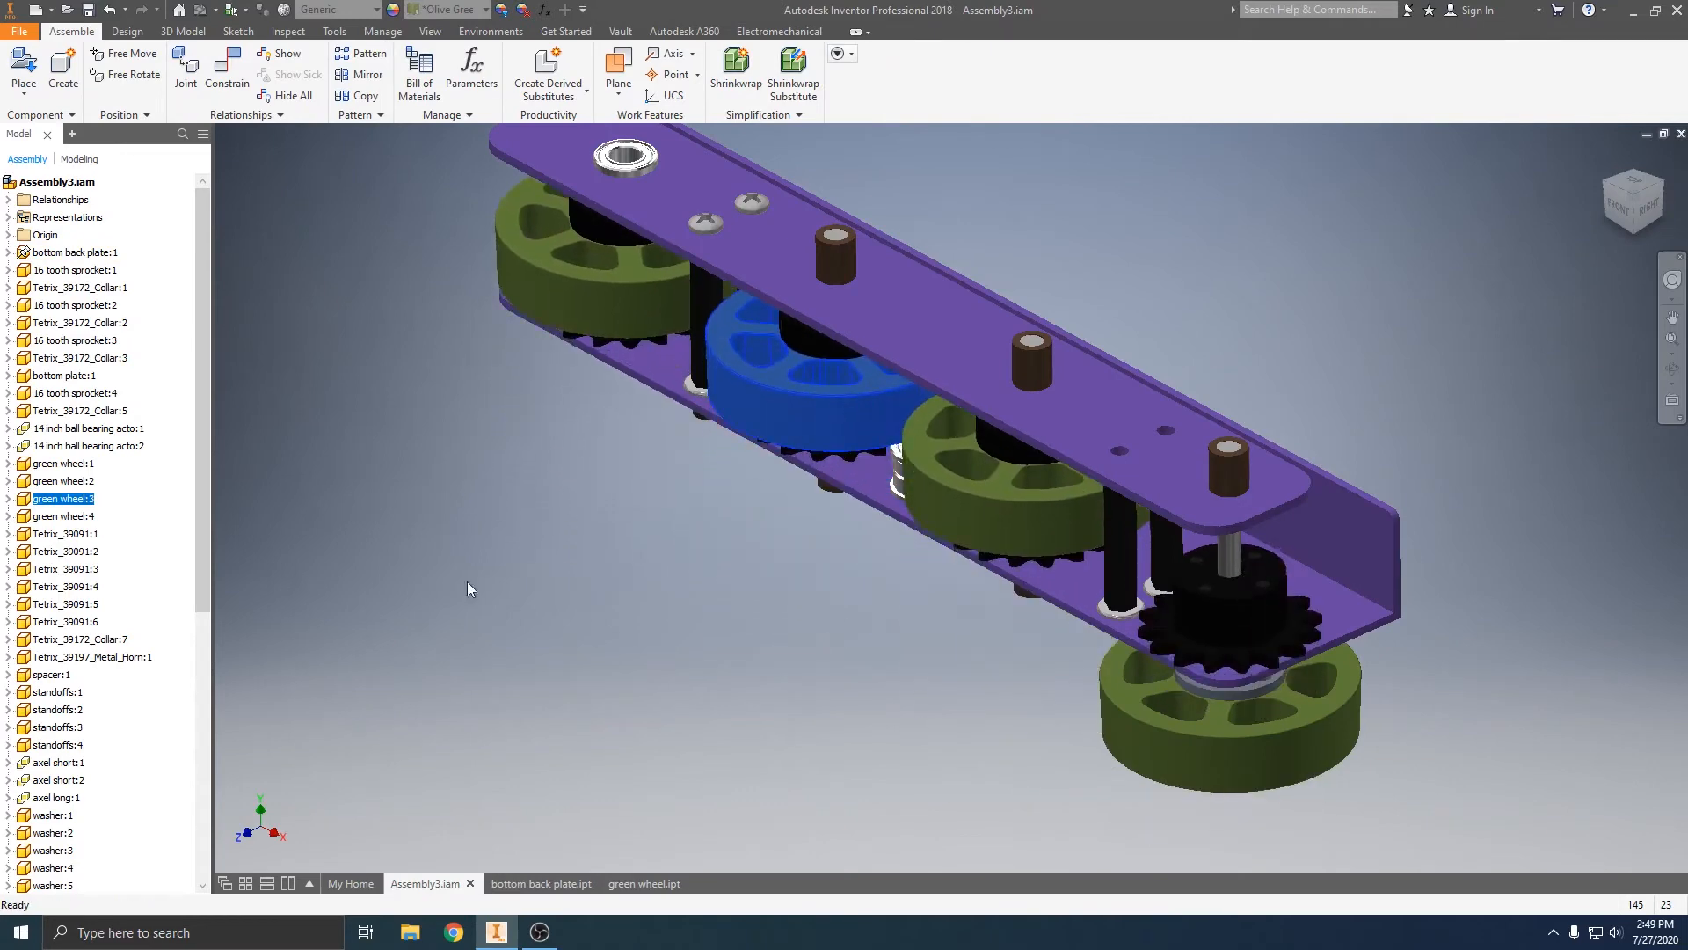
Close the assembly, the bottom back plate part and the green wheel part.
{"action": "left_click", "coordinate": [470, 882]}
{"action": "left_click", "coordinate": [704, 501]}
{"action": "left_click", "coordinate": [515, 883]}
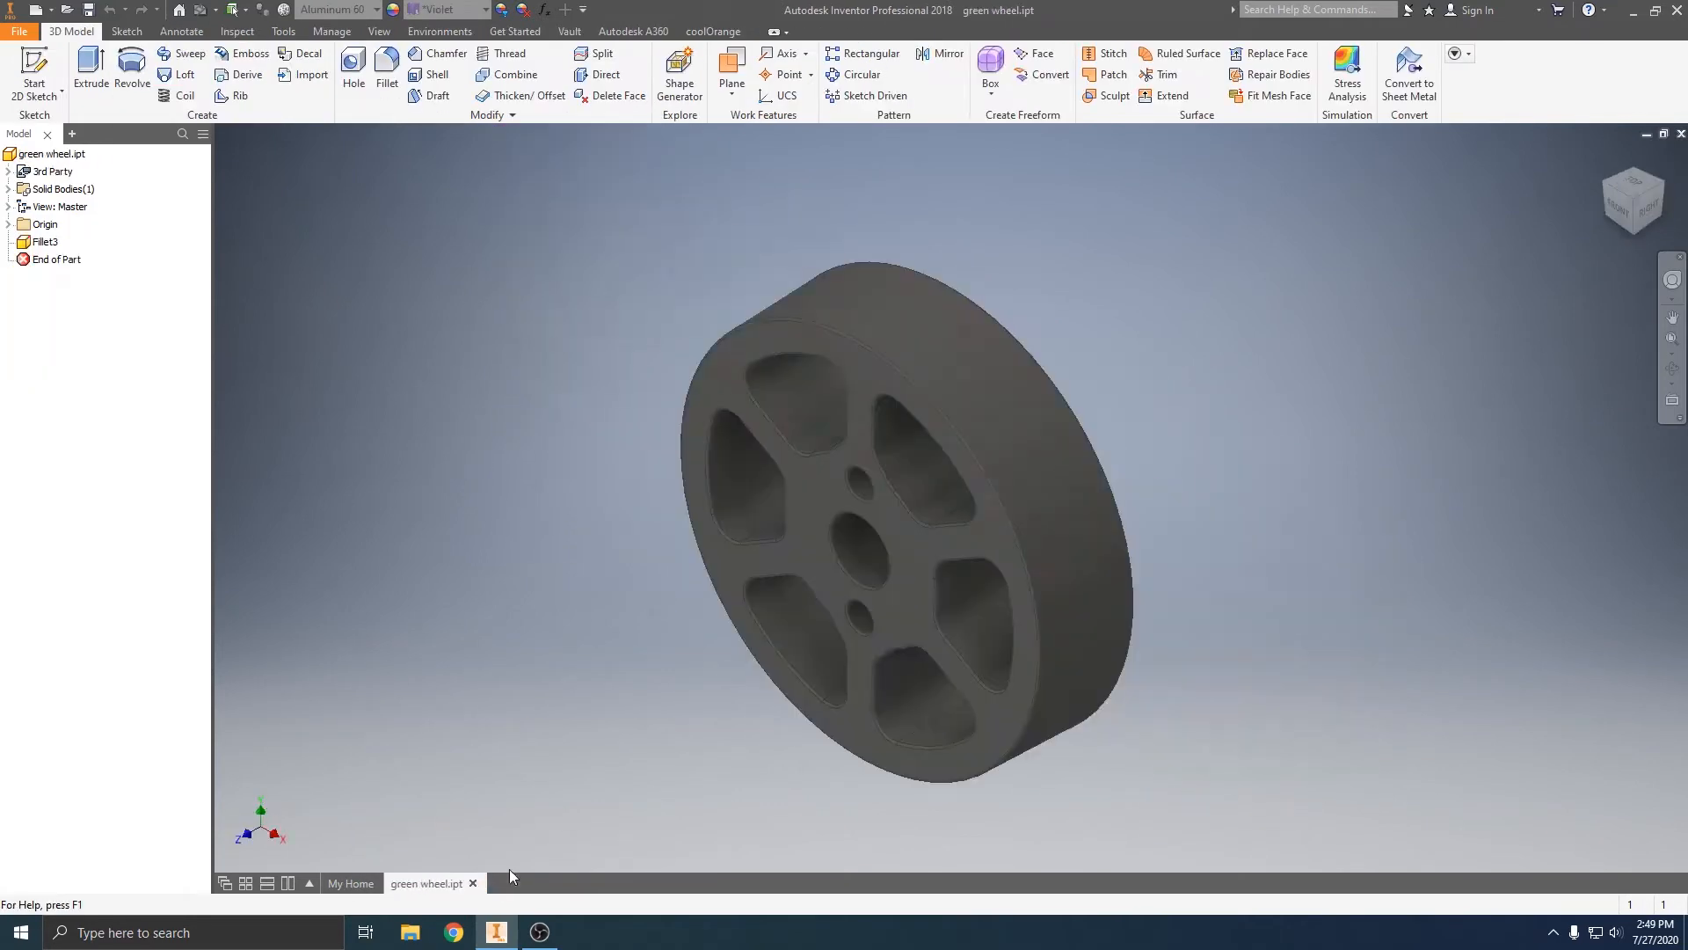
{"action": "left_click", "coordinate": [473, 883]}
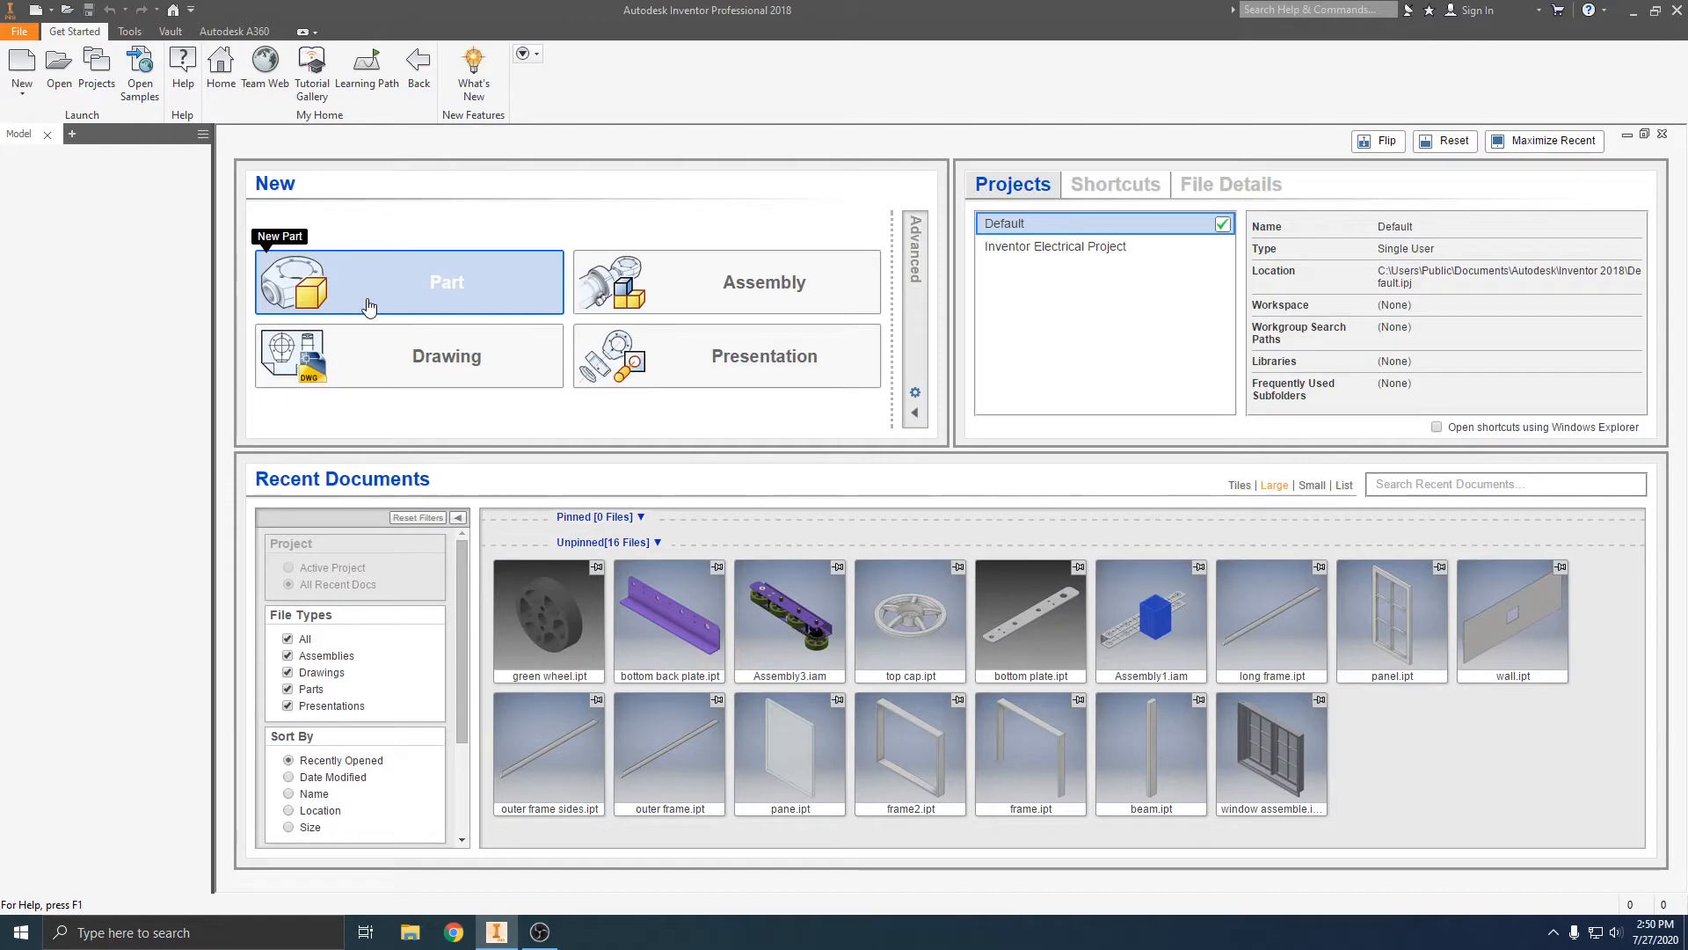
Create a new standard part and set its document length unit to millimeter.
{"action": "left_click", "coordinate": [409, 294]}
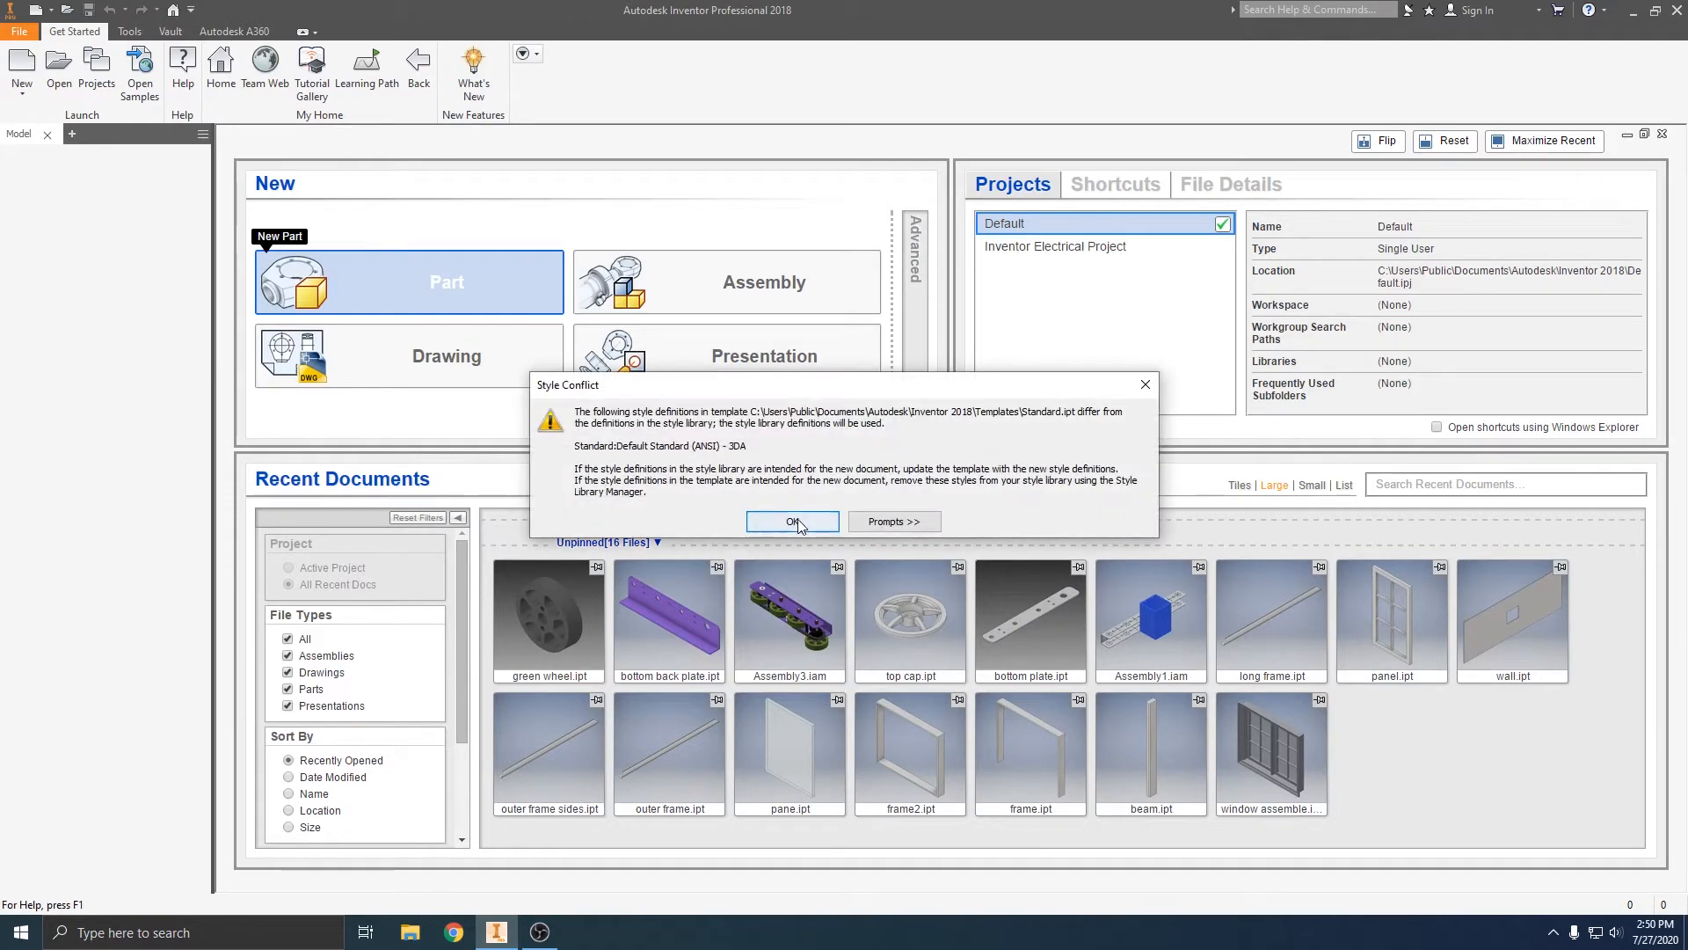
{"action": "left_click", "coordinate": [793, 522]}
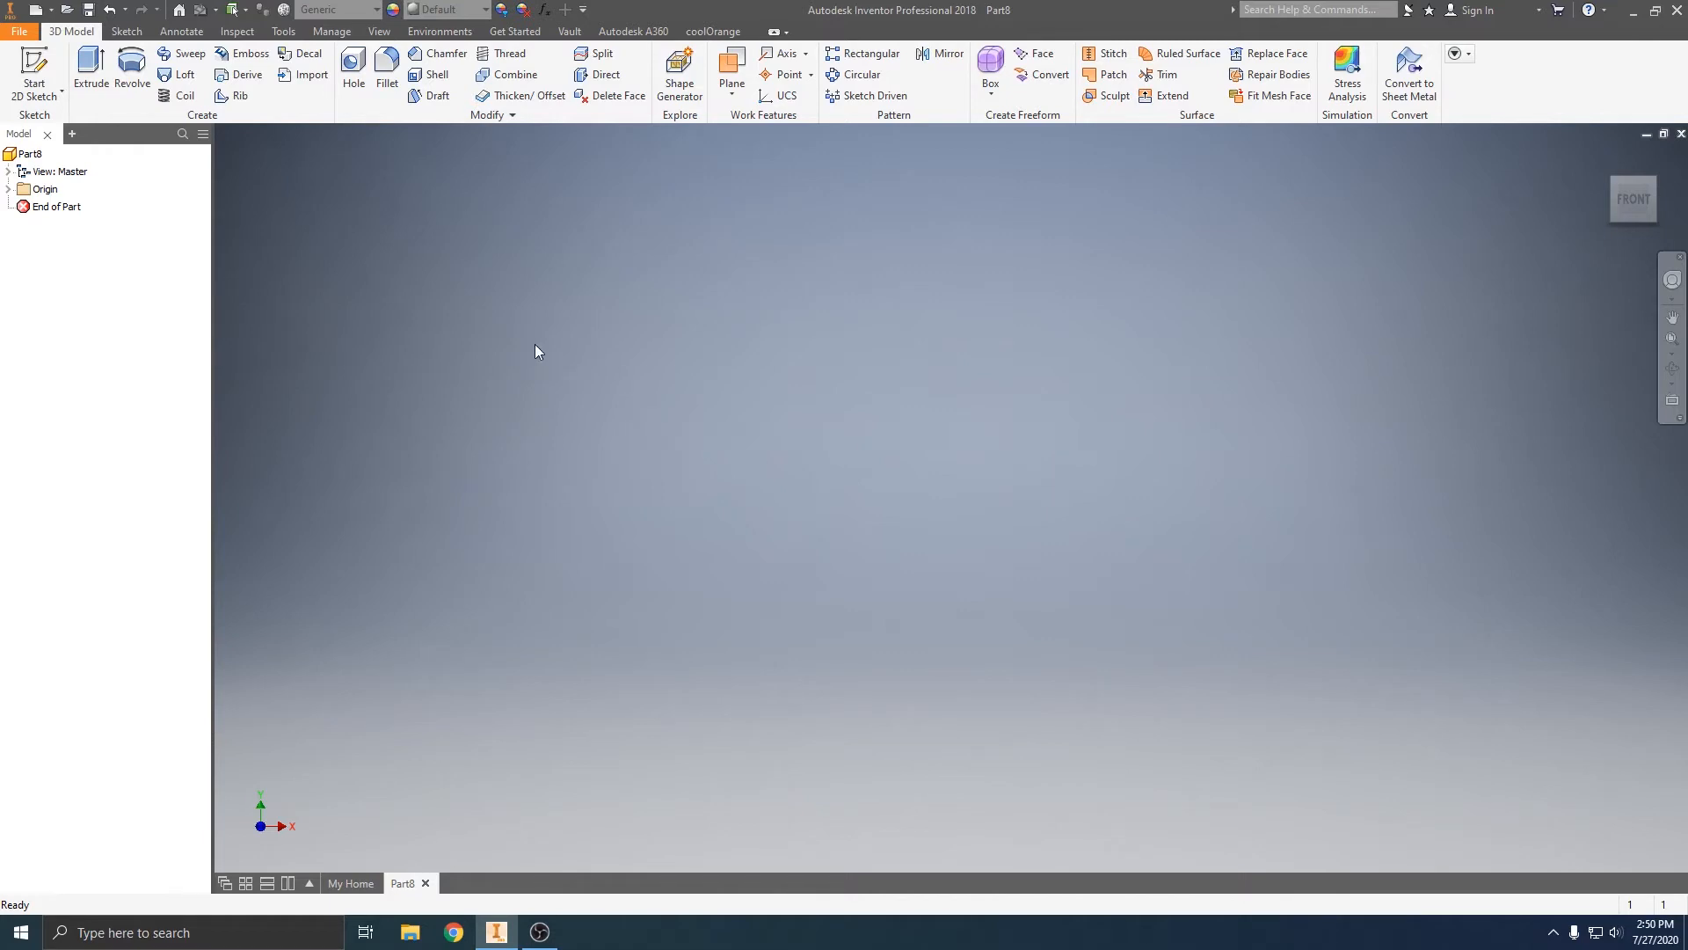
{"action": "left_click", "coordinate": [284, 35]}
{"action": "left_click", "coordinate": [317, 77]}
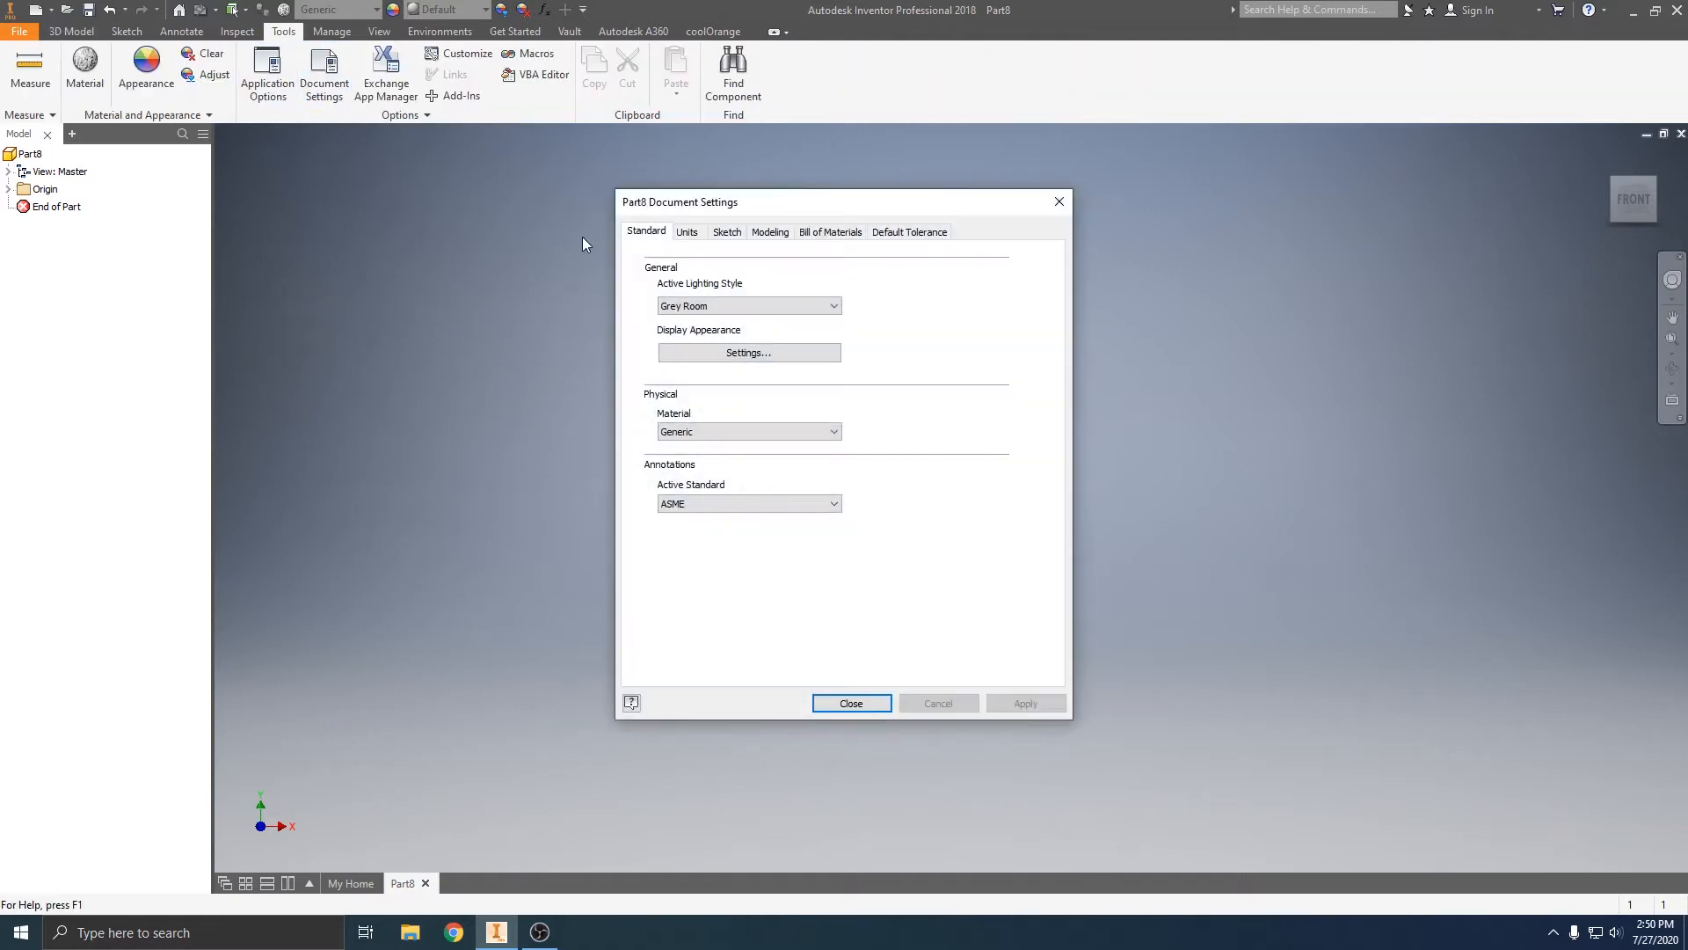
{"action": "left_click", "coordinate": [688, 236]}
{"action": "left_click", "coordinate": [680, 296]}
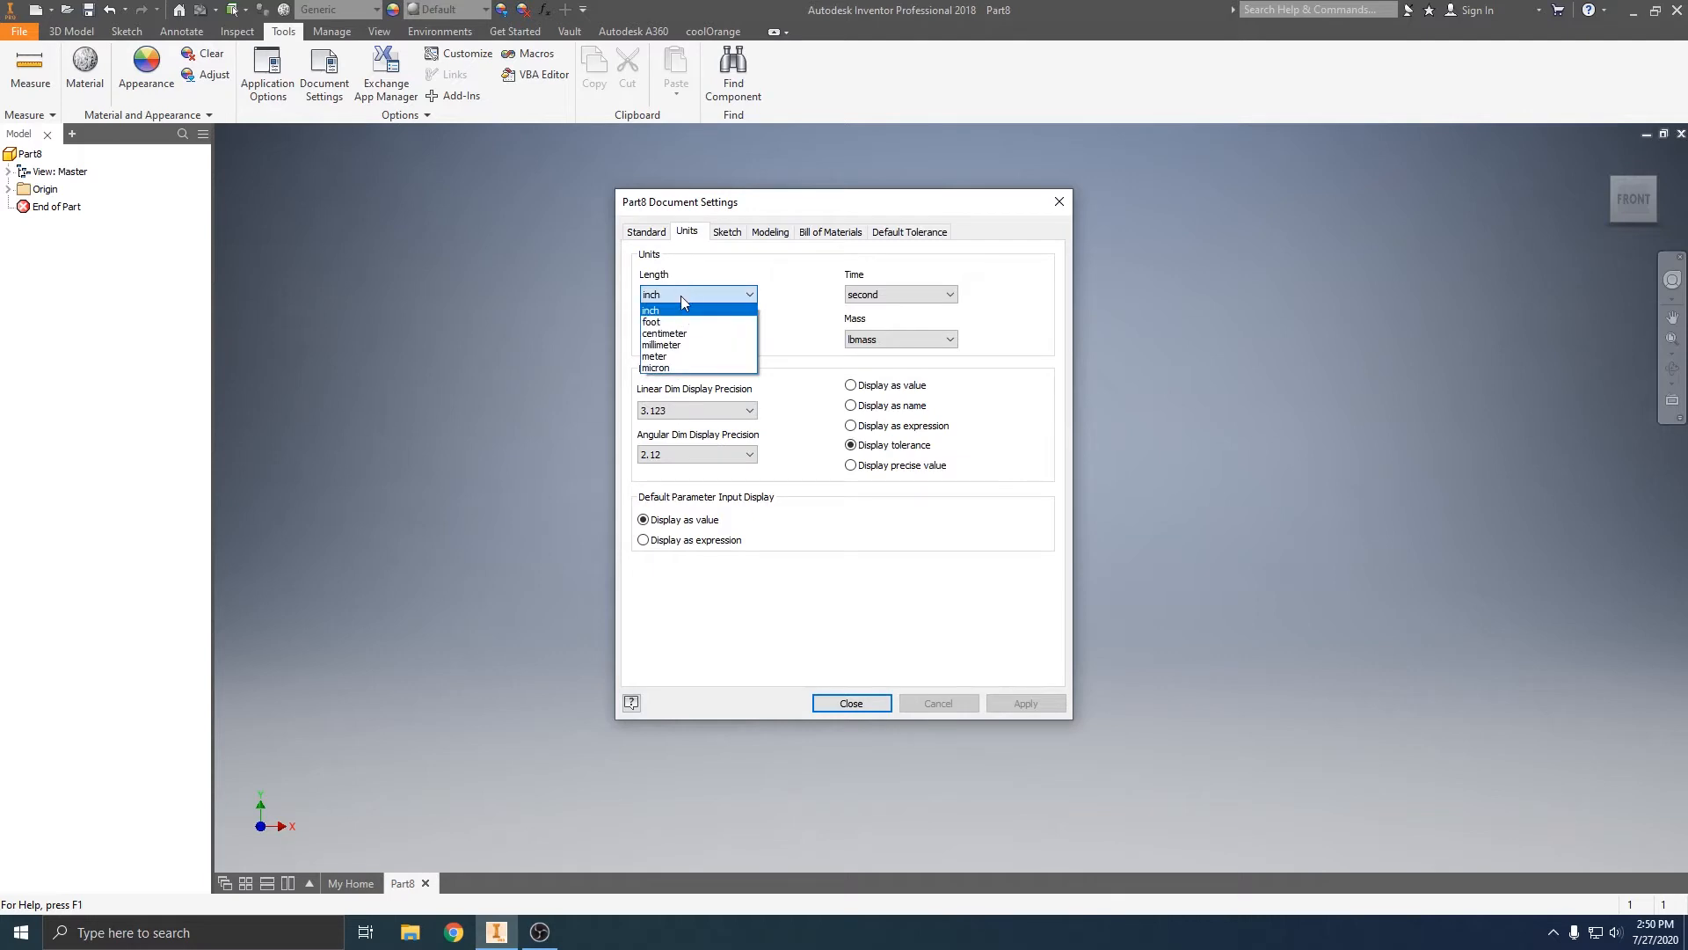
{"action": "left_click", "coordinate": [678, 345]}
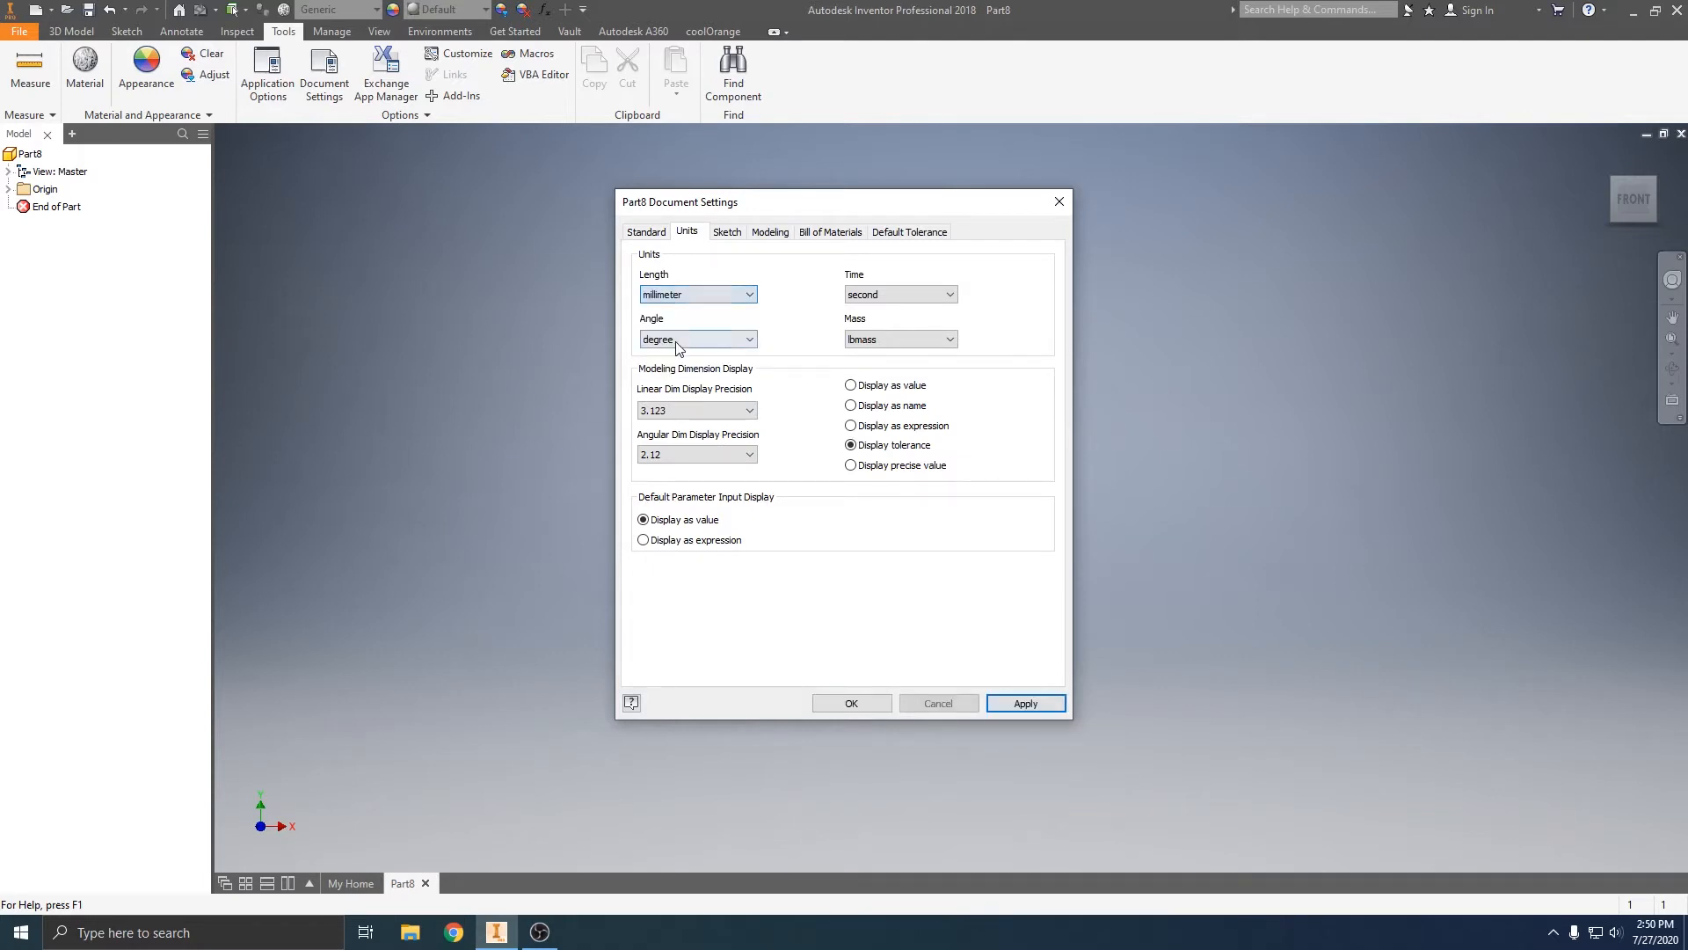
{"action": "left_click", "coordinate": [1007, 705]}
{"action": "left_click", "coordinate": [861, 704]}
{"action": "left_click", "coordinate": [134, 32]}
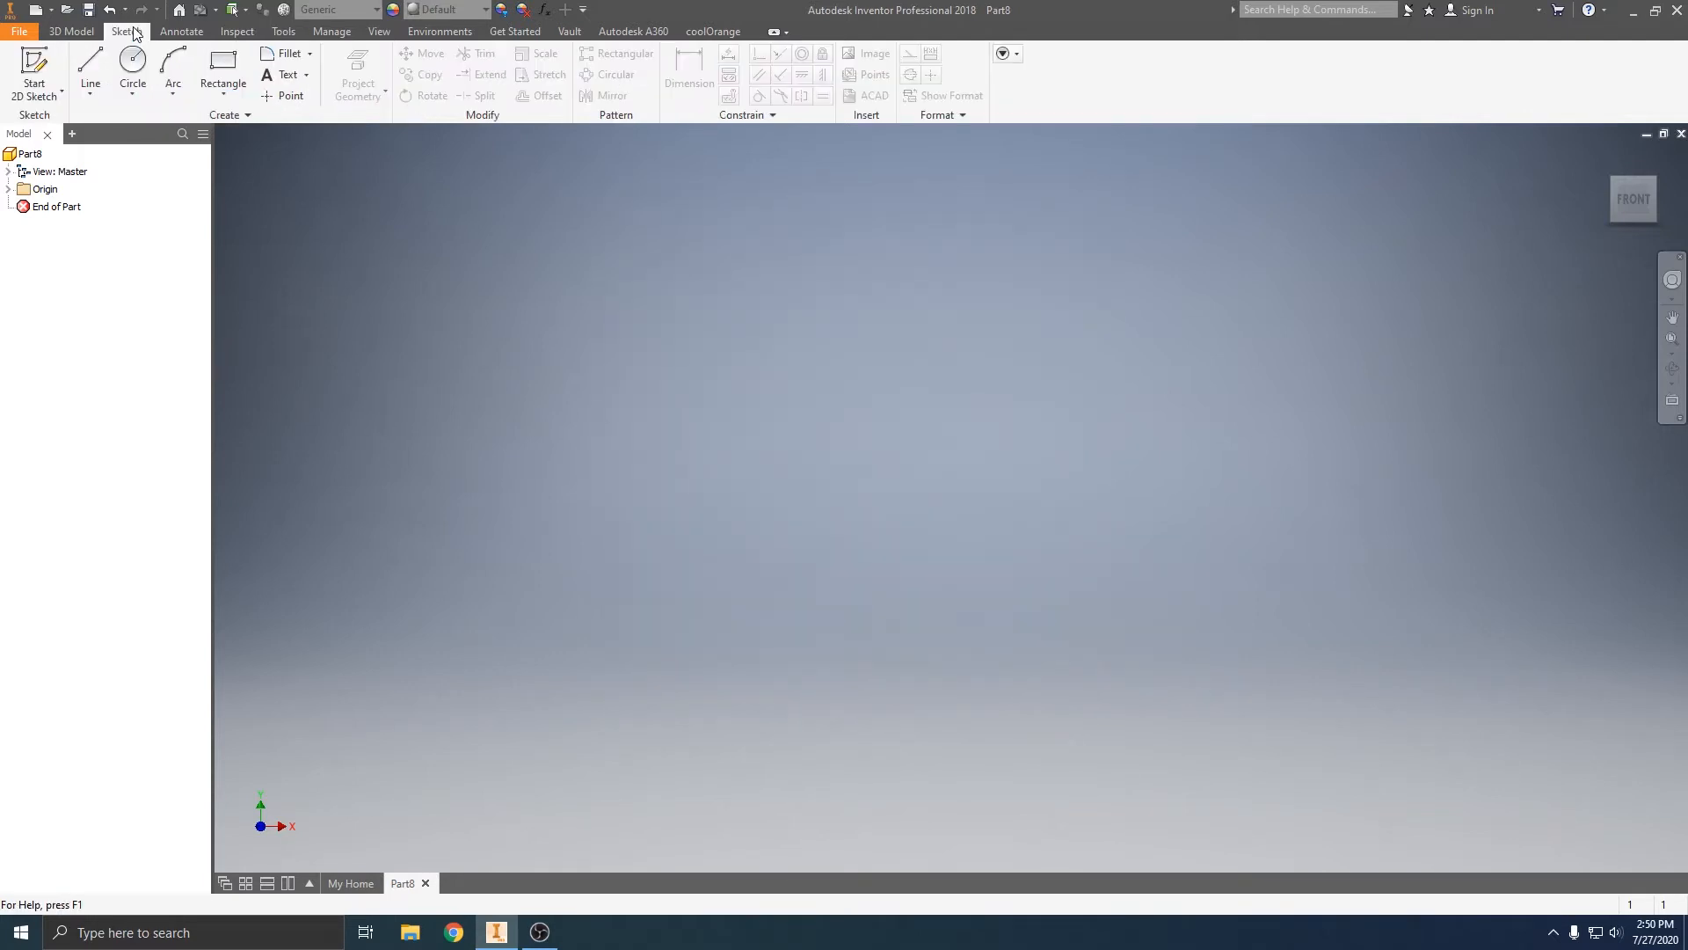
{"action": "left_click", "coordinate": [72, 33]}
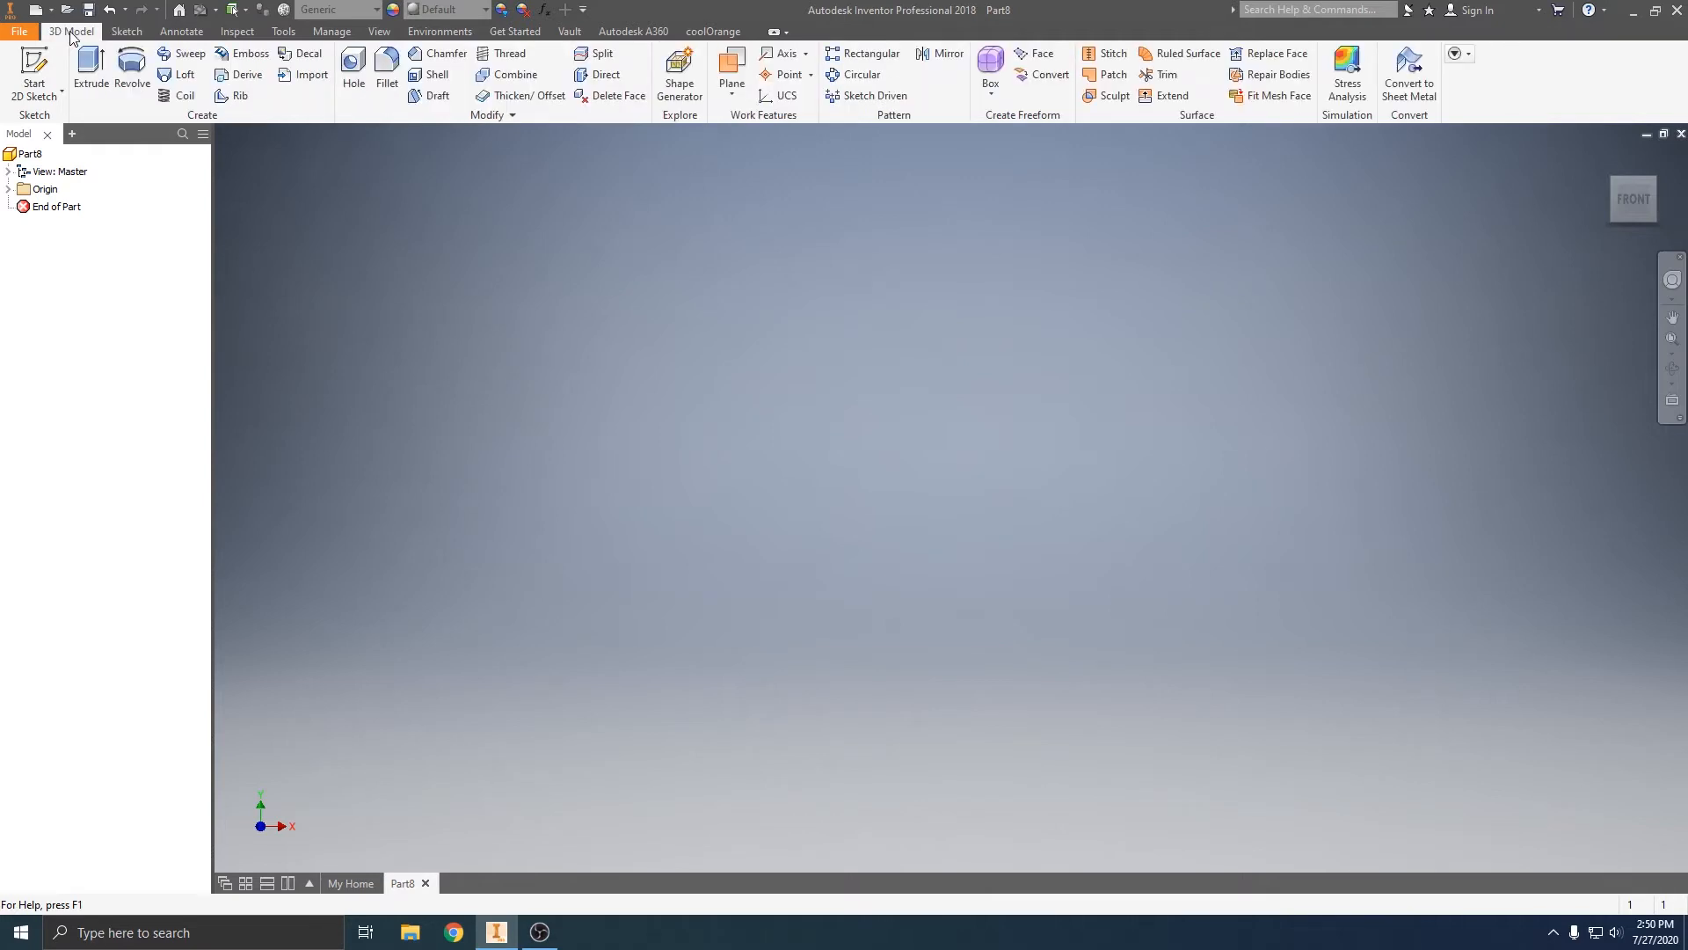
Sketch a 20 by 20 mm rectangle on the horizontal XZ plane with one corner at the origin.
{"action": "left_click", "coordinate": [114, 33]}
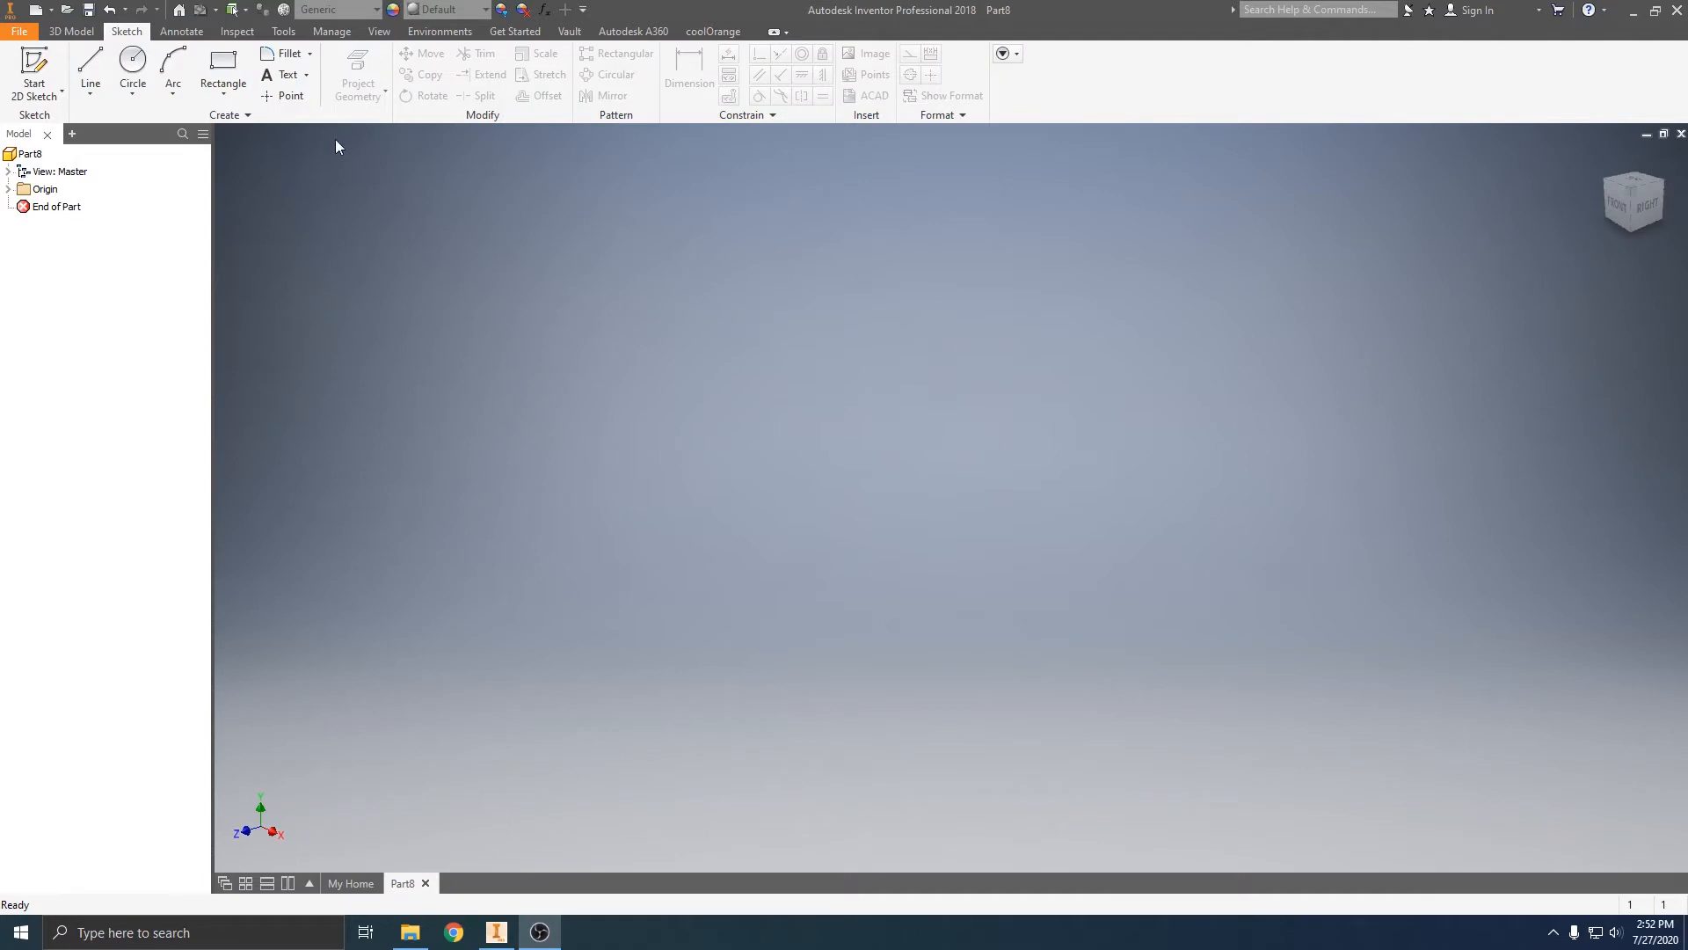
{"action": "left_click", "coordinate": [116, 33]}
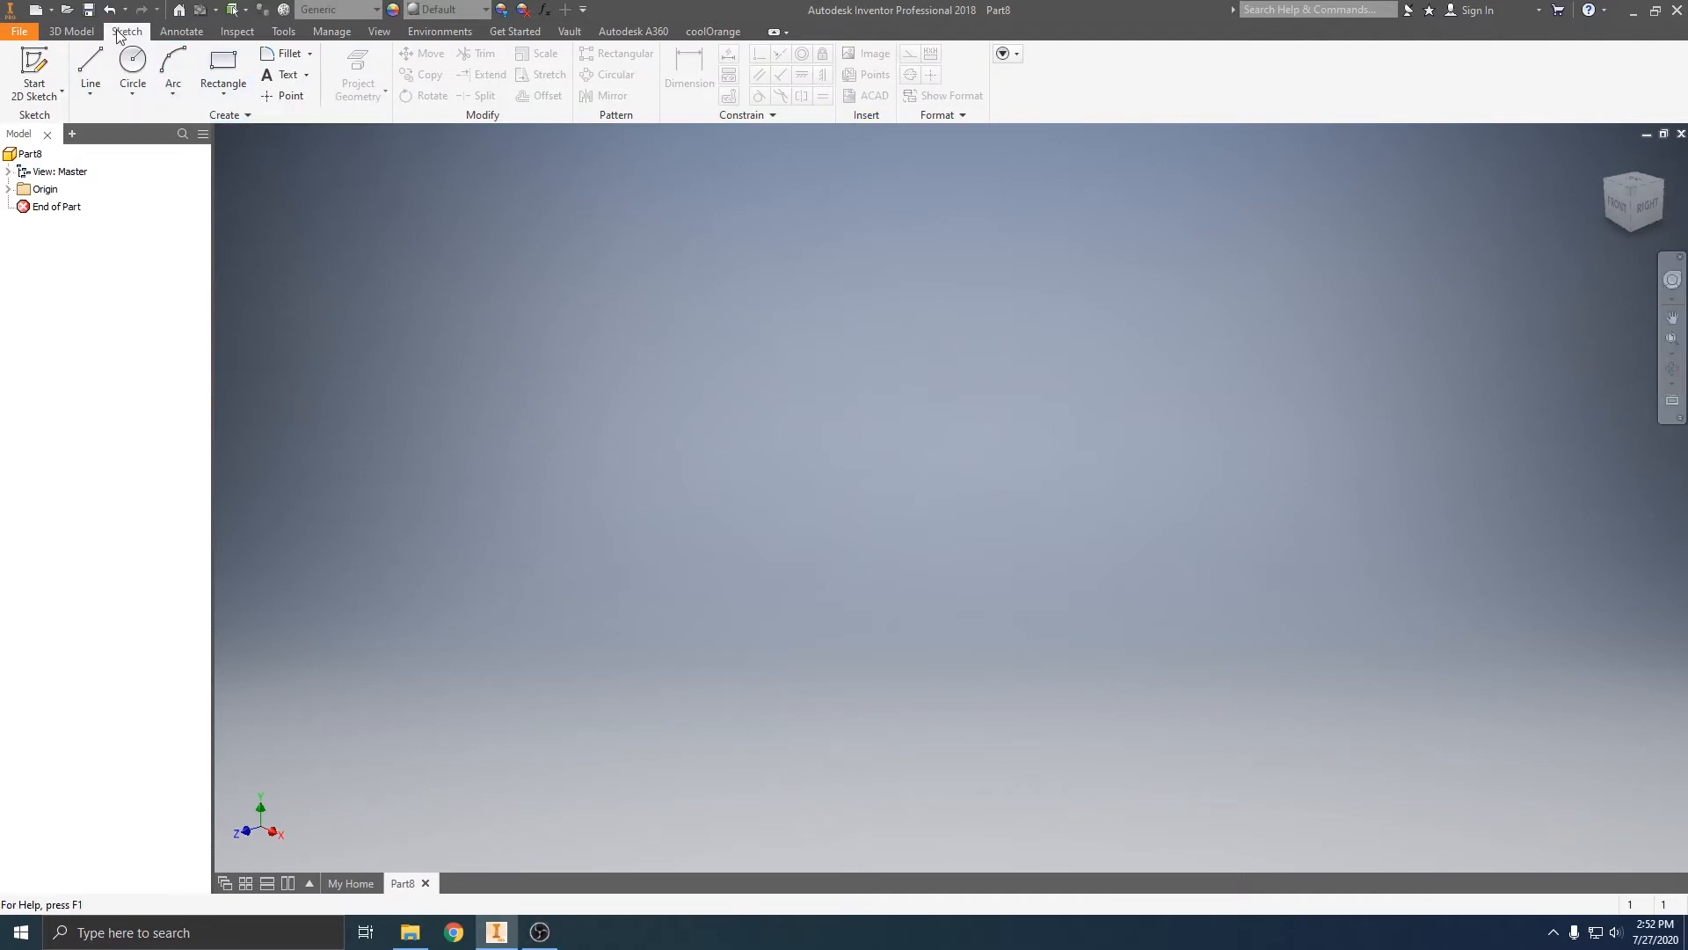
{"action": "left_click", "coordinate": [220, 62]}
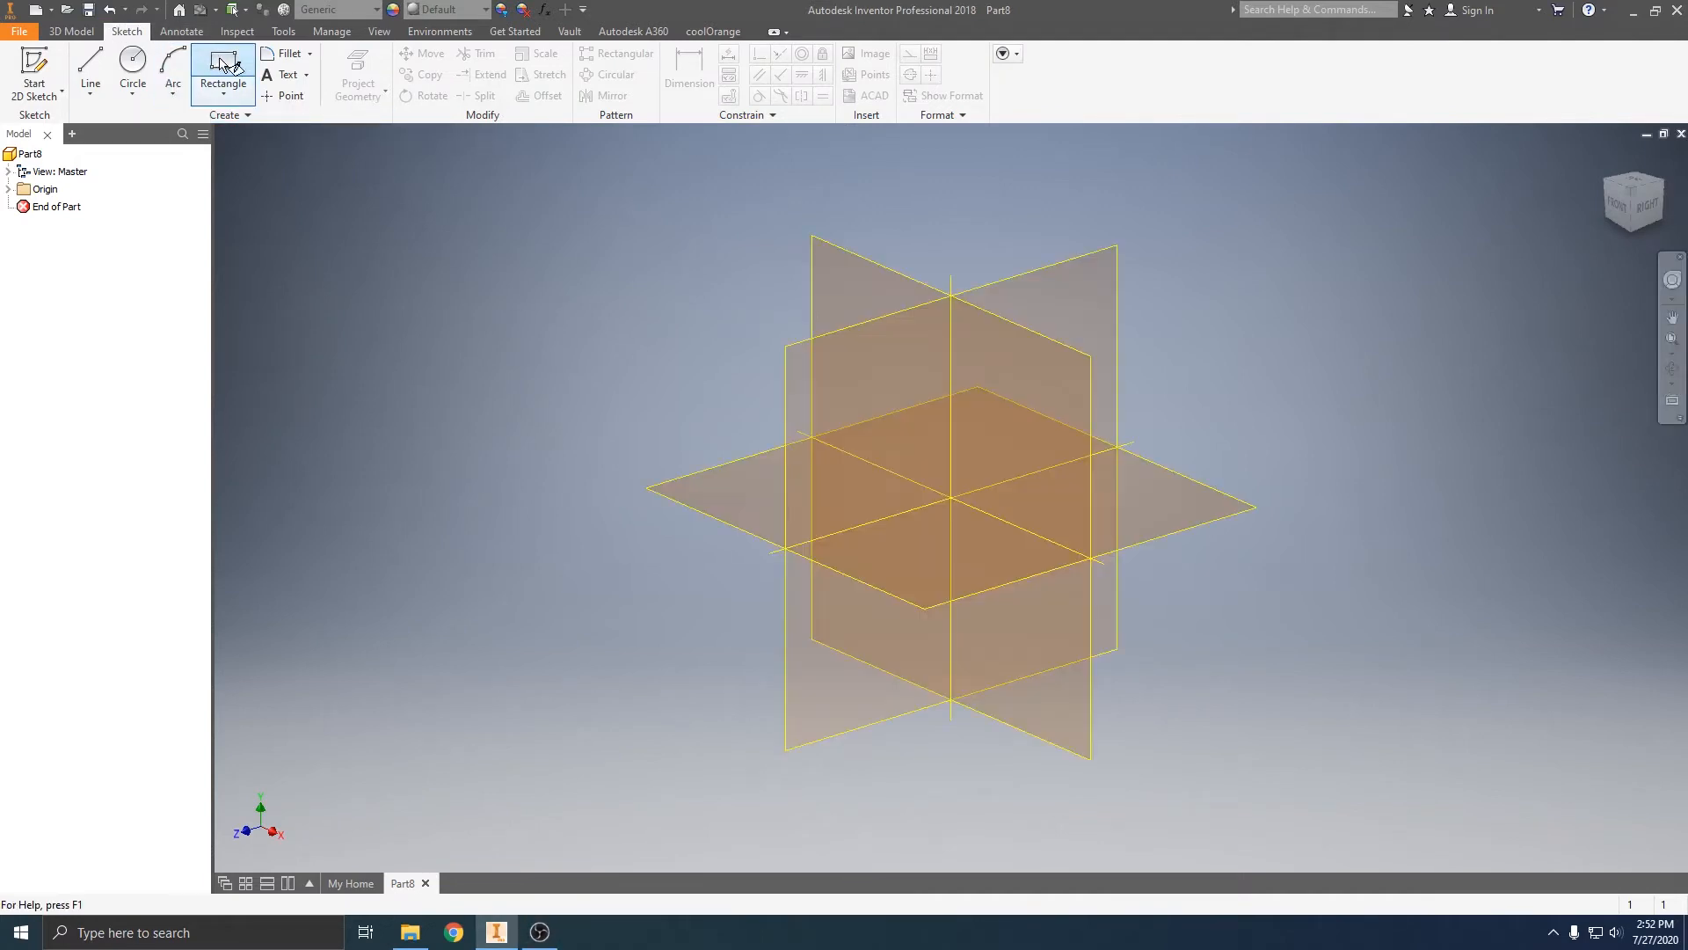
{"action": "left_click", "coordinate": [962, 555]}
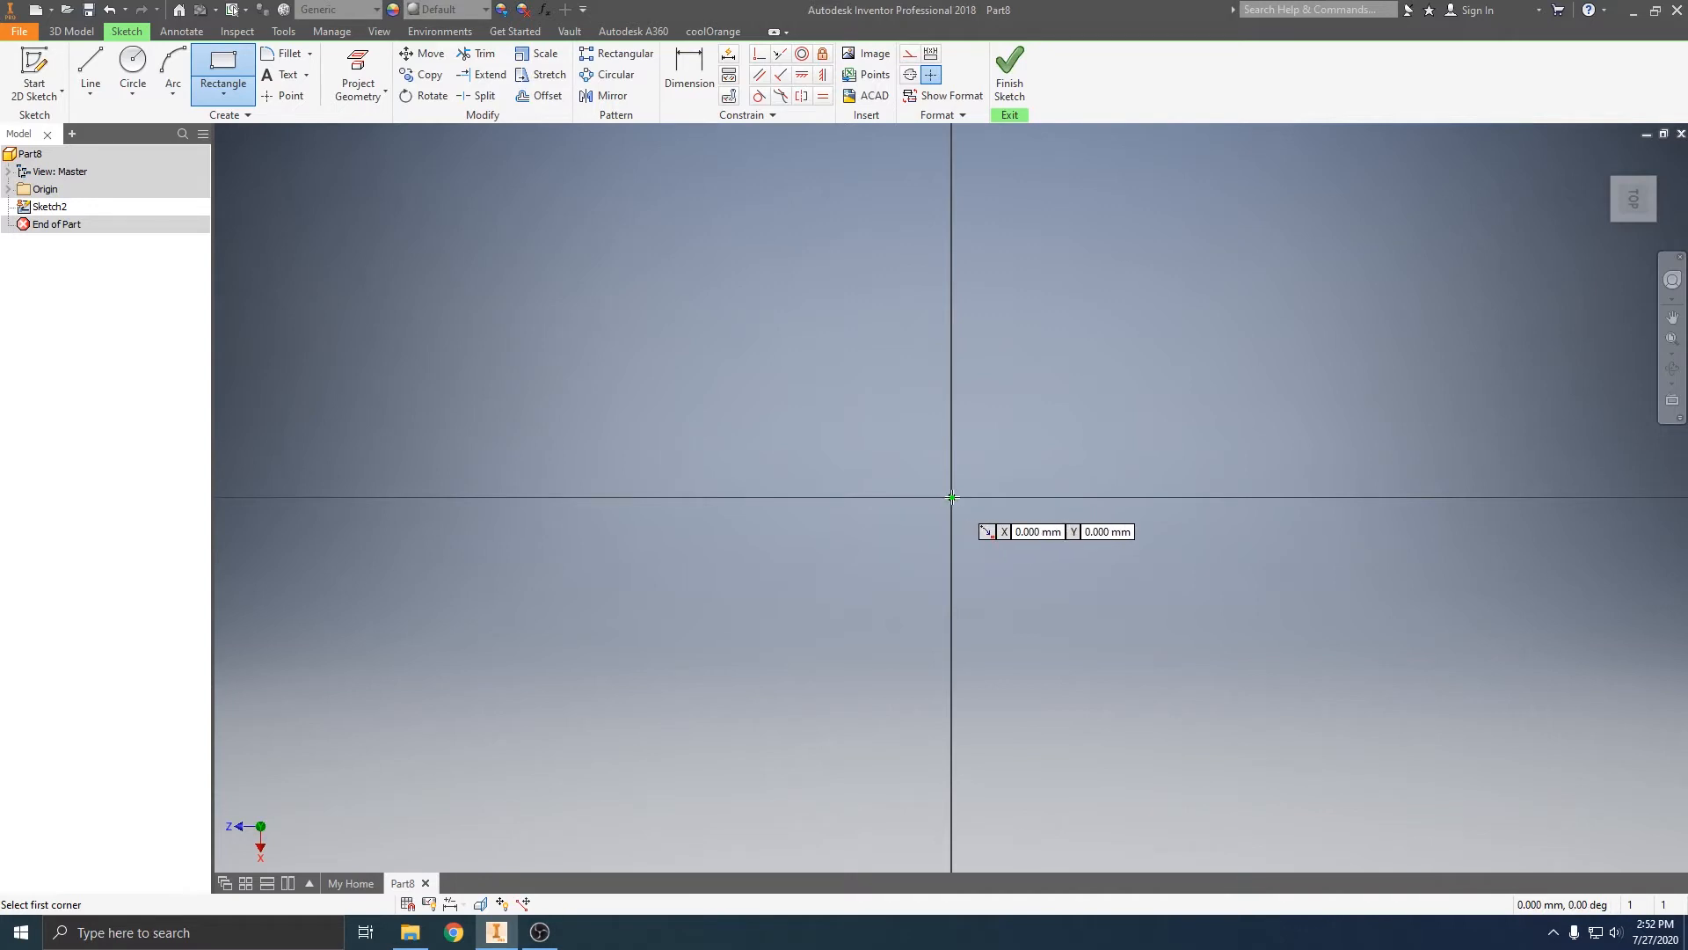
{"action": "left_click", "coordinate": [951, 497]}
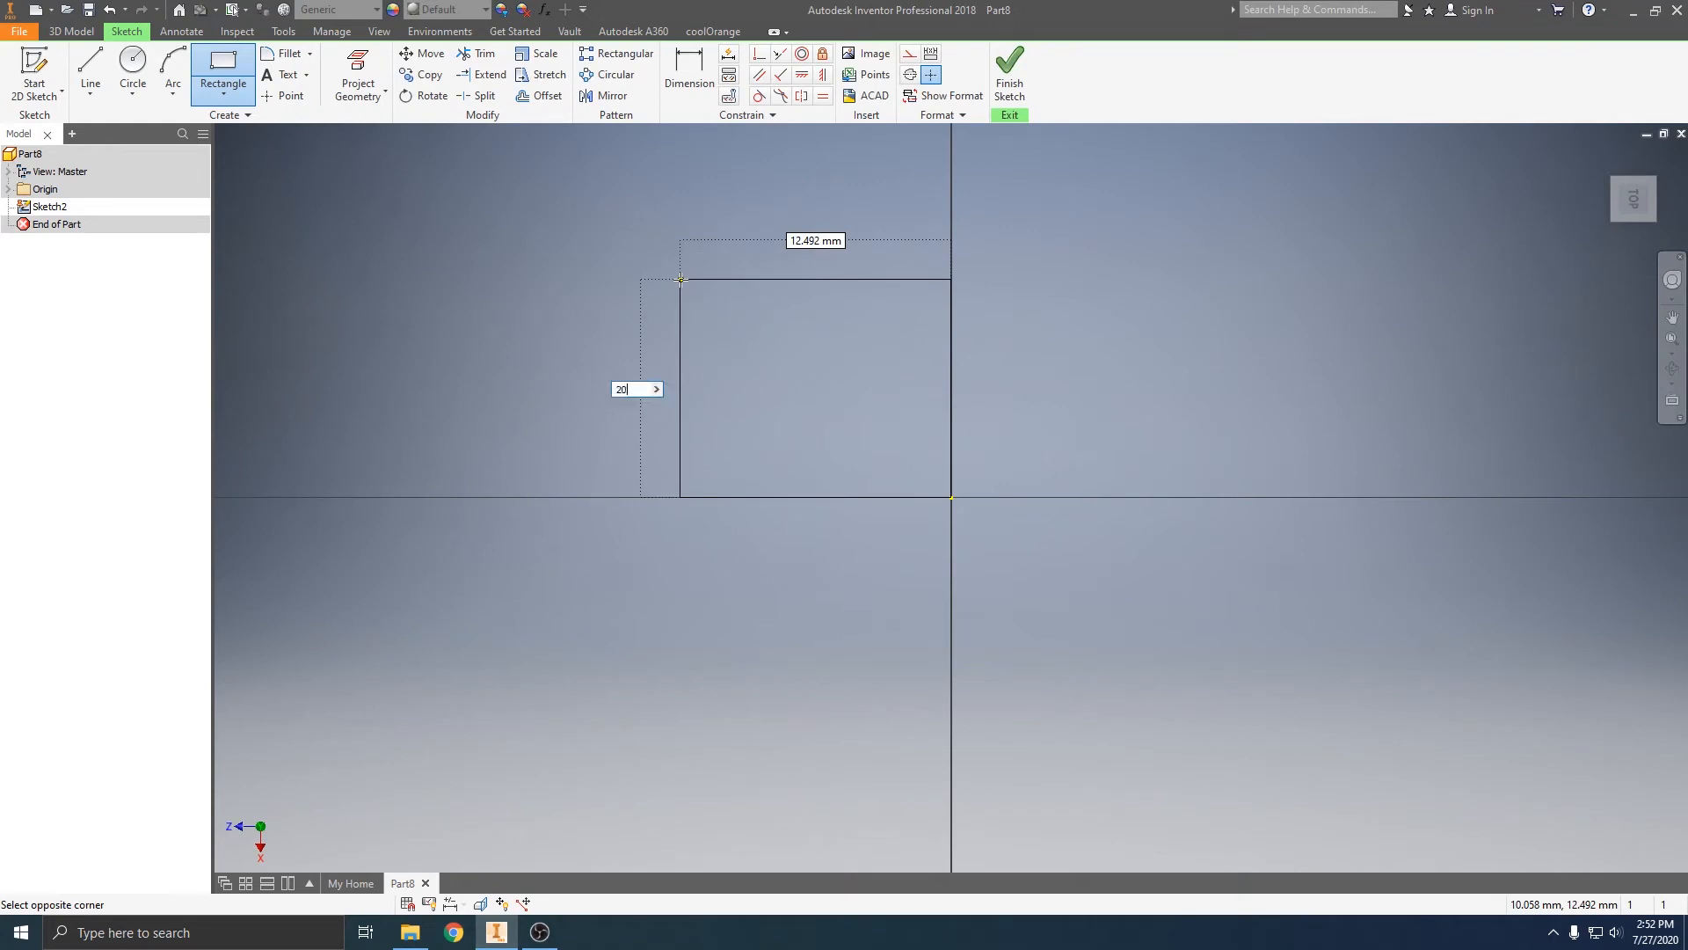
{"action": "key", "text": "Tab"}
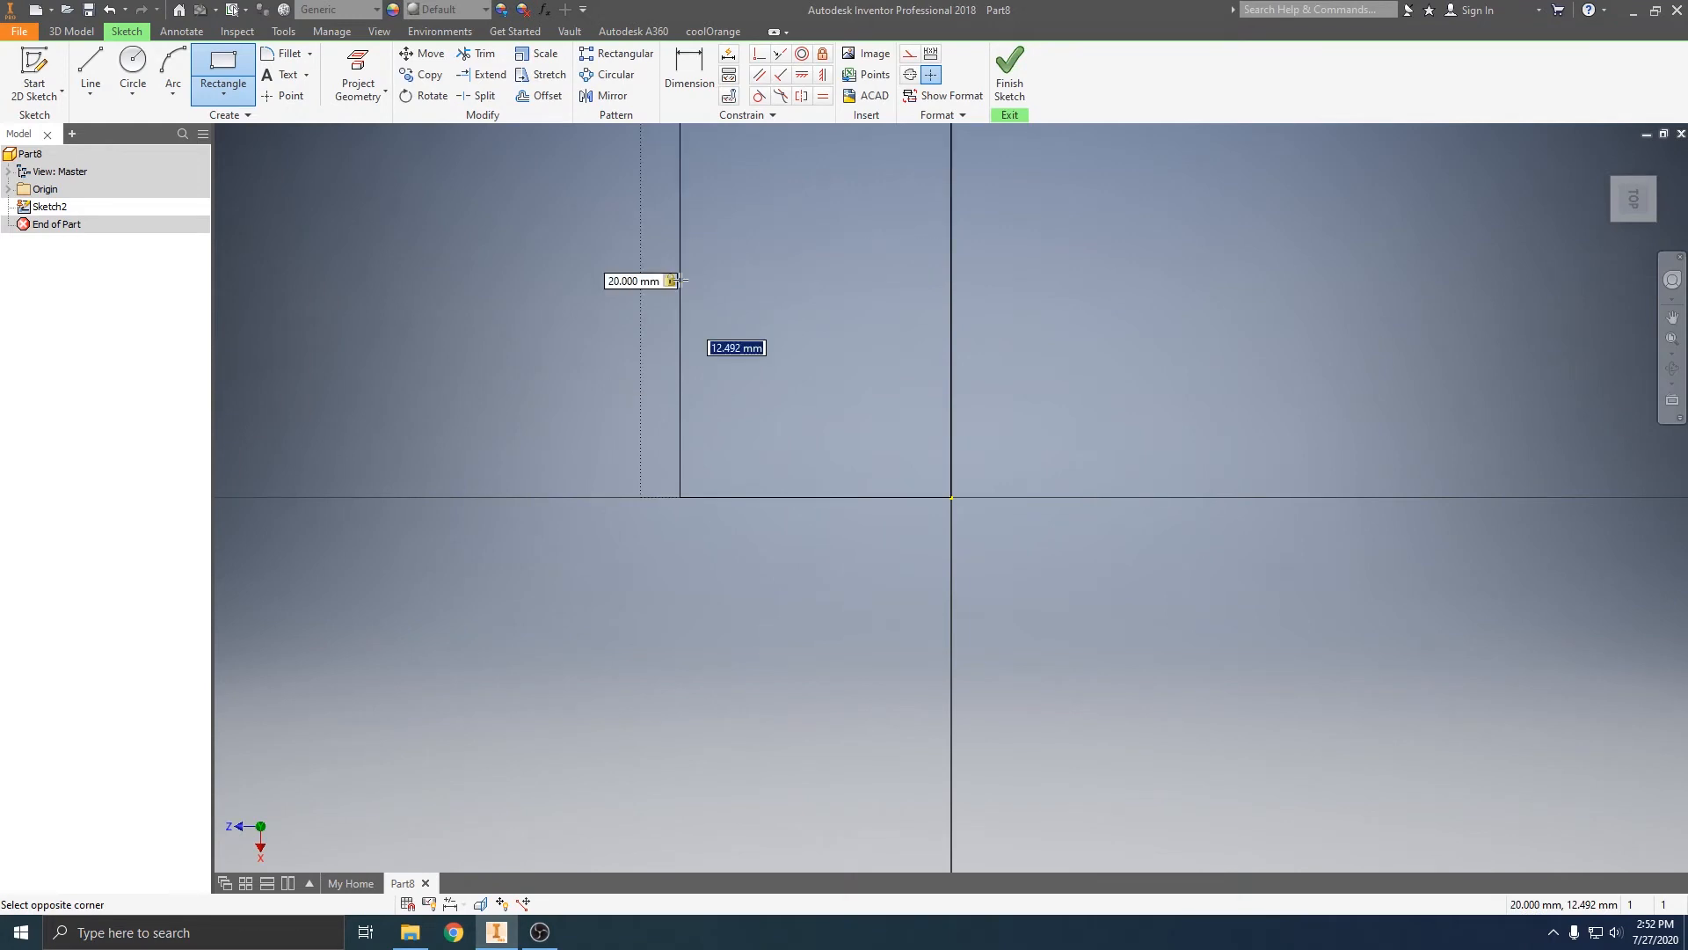
{"action": "type", "text": "20"}
{"action": "key", "text": "Return"}
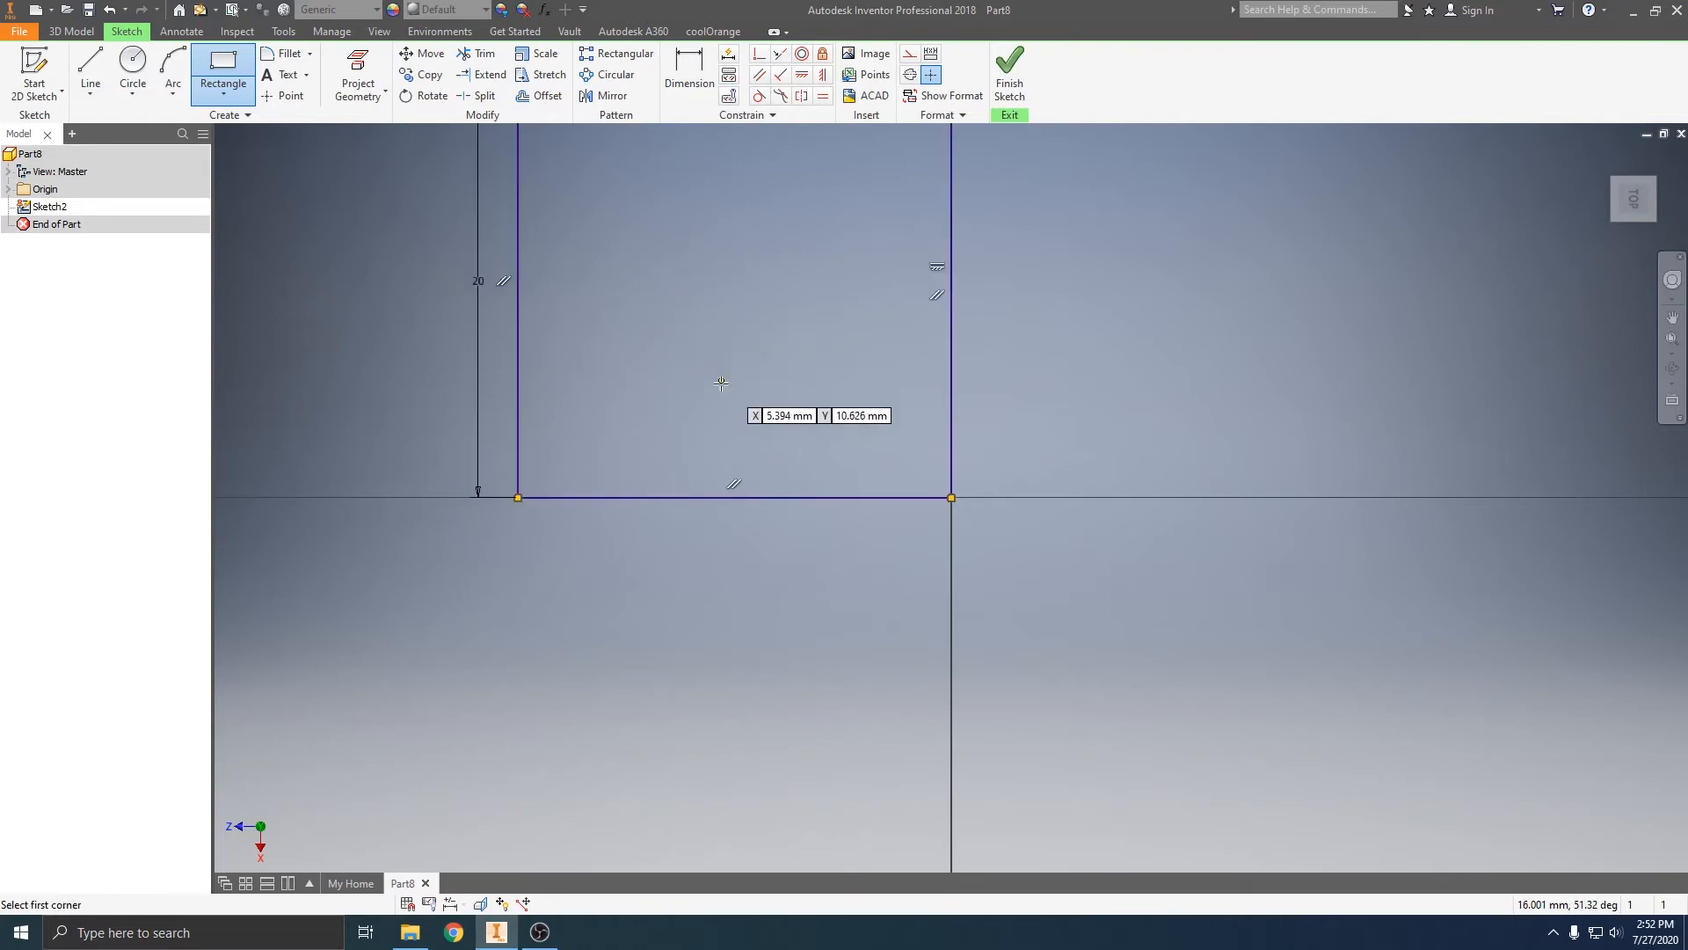
{"action": "key", "text": "Escape"}
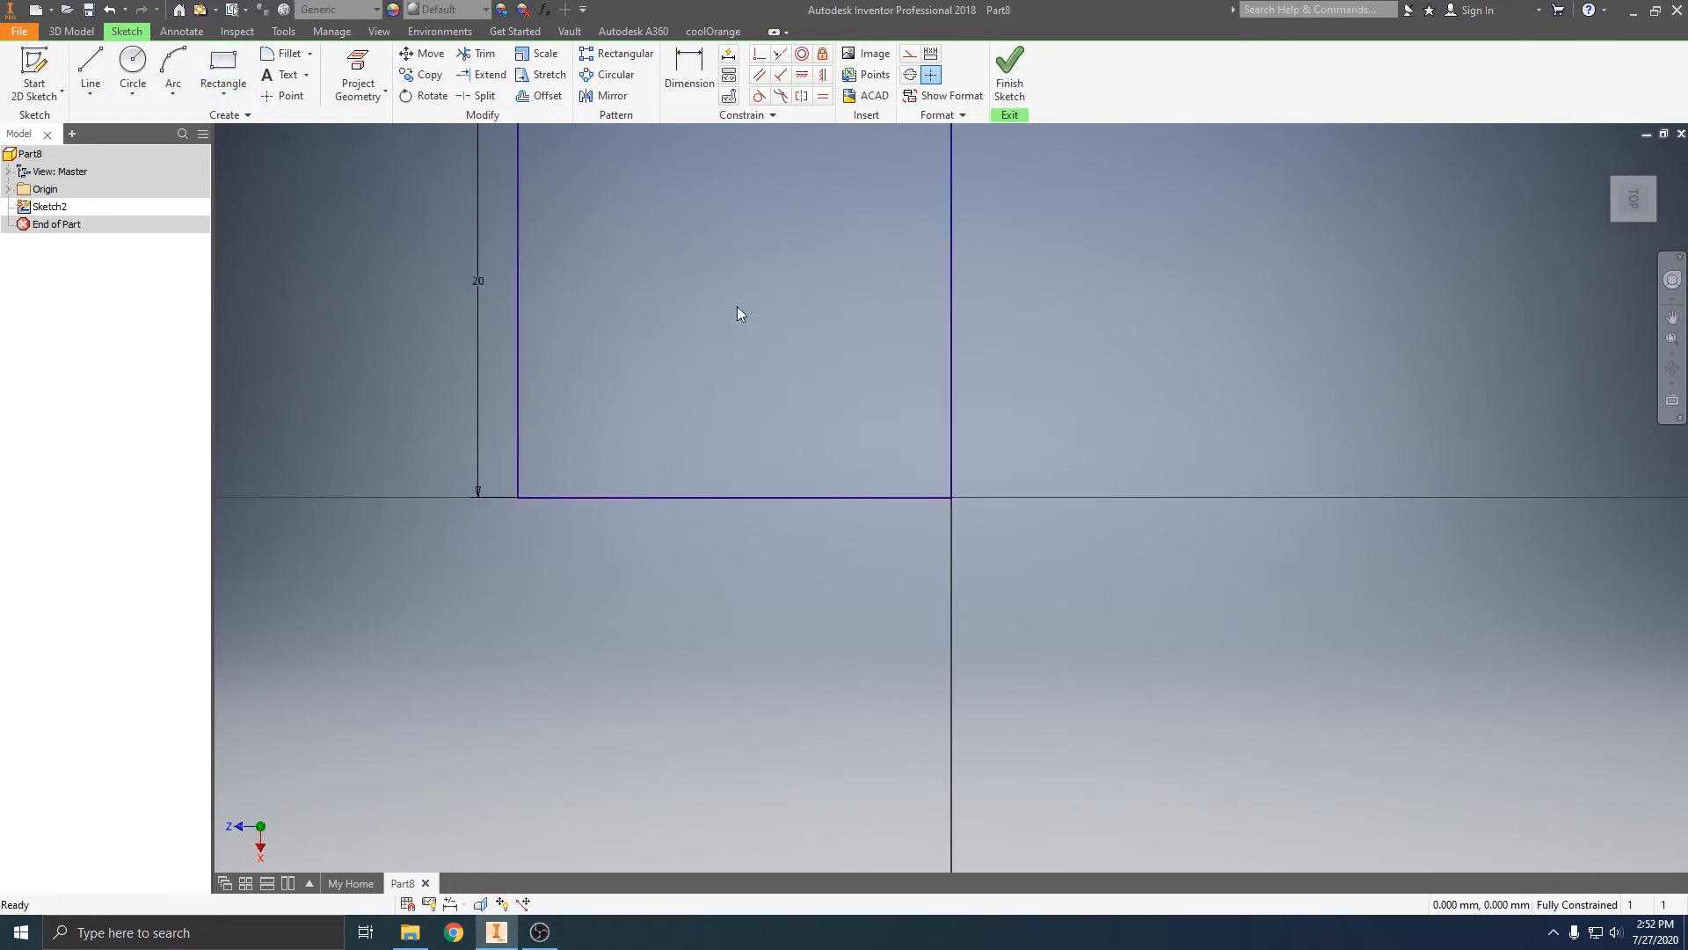
Extrude the square sketch profile upward by a distance of 20 mm to form a cube.
{"action": "scroll", "coordinate": [738, 299], "scroll_direction": "up", "scroll_amount": 2}
{"action": "mouse_move", "coordinate": [738, 286]}
{"action": "middle_mouse_down"}
{"action": "mouse_move", "coordinate": [972, 516]}
{"action": "mouse_move", "coordinate": [757, 487]}
{"action": "mouse_move", "coordinate": [727, 531]}
{"action": "mouse_move", "coordinate": [788, 482]}
{"action": "mouse_move", "coordinate": [938, 497]}
{"action": "mouse_move", "coordinate": [885, 495]}
{"action": "mouse_move", "coordinate": [905, 531]}
{"action": "mouse_move", "coordinate": [957, 498]}
{"action": "mouse_move", "coordinate": [862, 498]}
{"action": "mouse_move", "coordinate": [889, 510]}
{"action": "middle_mouse_up"}
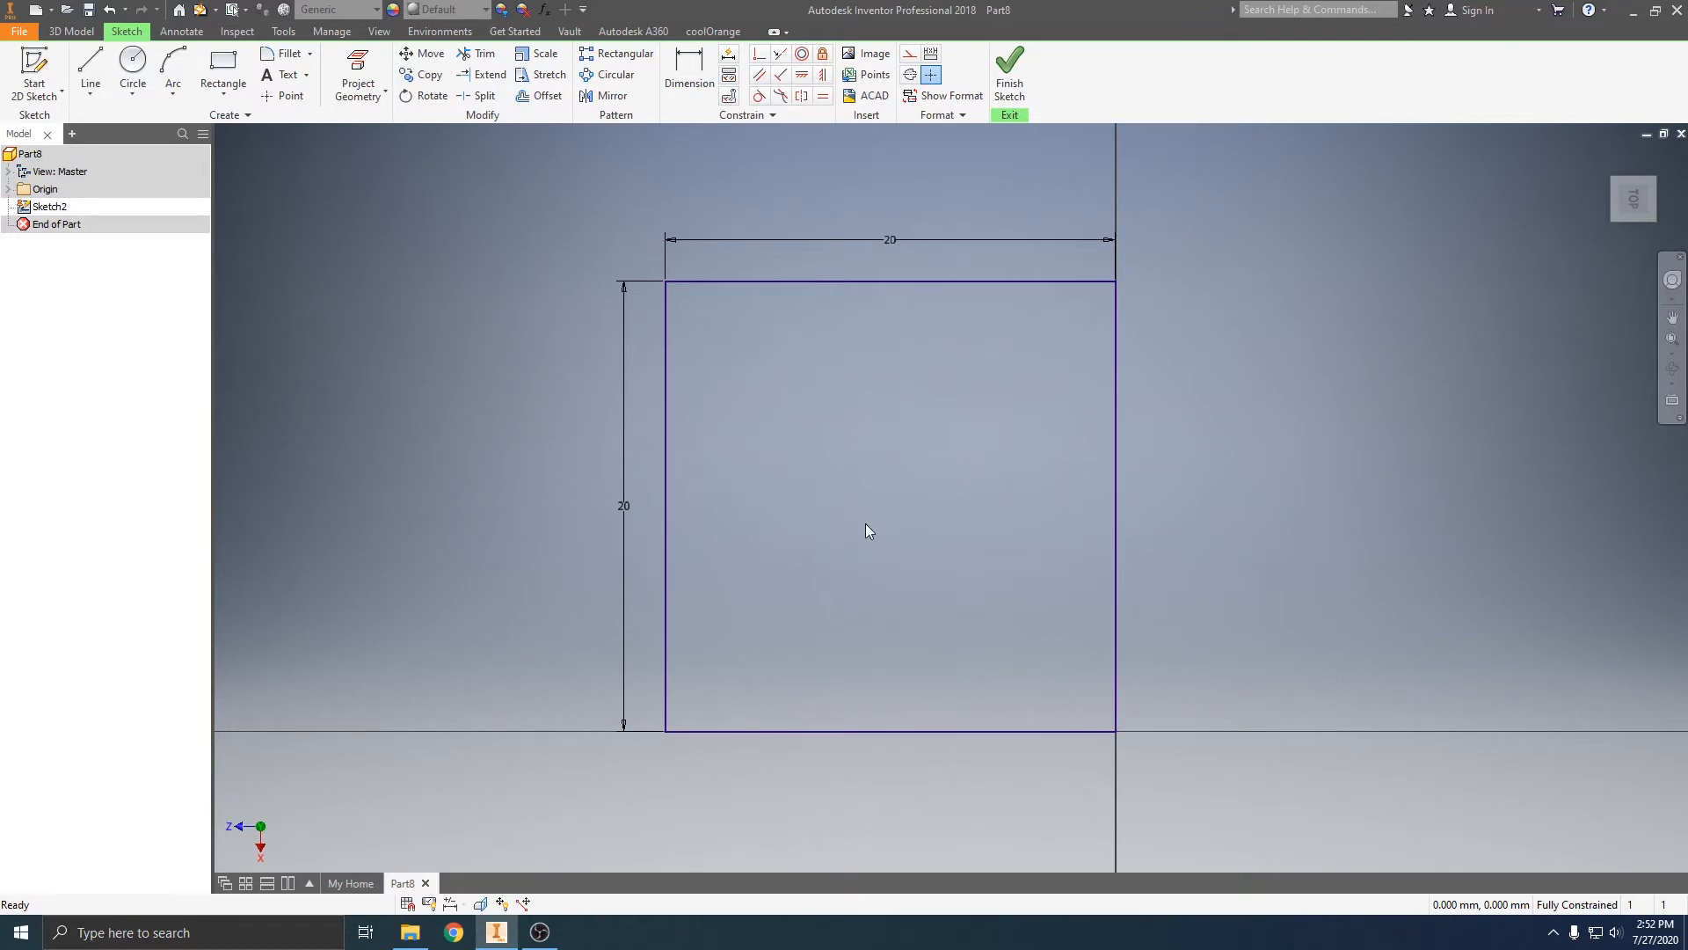
{"action": "mouse_move", "coordinate": [883, 547]}
{"action": "middle_mouse_down", "text": "shift"}
{"action": "mouse_move", "coordinate": [879, 452]}
{"action": "mouse_move", "coordinate": [795, 422]}
{"action": "mouse_move", "coordinate": [747, 446]}
{"action": "mouse_move", "coordinate": [773, 478]}
{"action": "mouse_move", "coordinate": [814, 456]}
{"action": "mouse_move", "coordinate": [758, 438]}
{"action": "mouse_move", "coordinate": [736, 458]}
{"action": "middle_mouse_up", "text": "shift"}
{"action": "middle_click_drag", "start_coordinate": [1178, 619], "coordinate": [826, 549]}
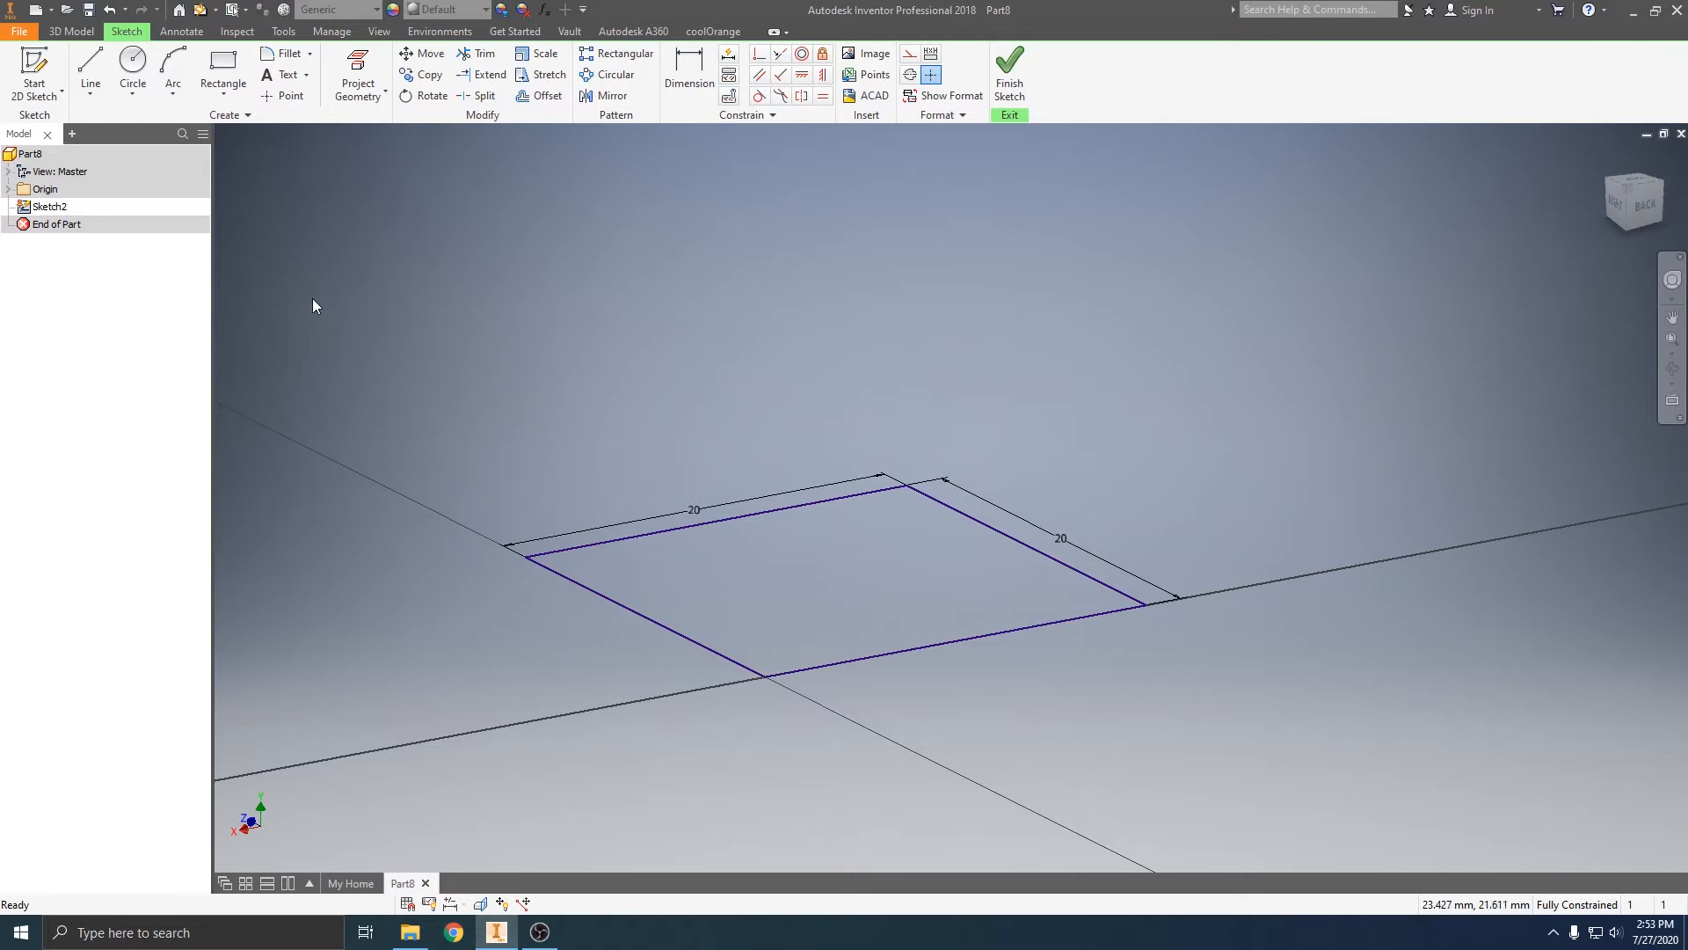
{"action": "left_click", "coordinate": [66, 33]}
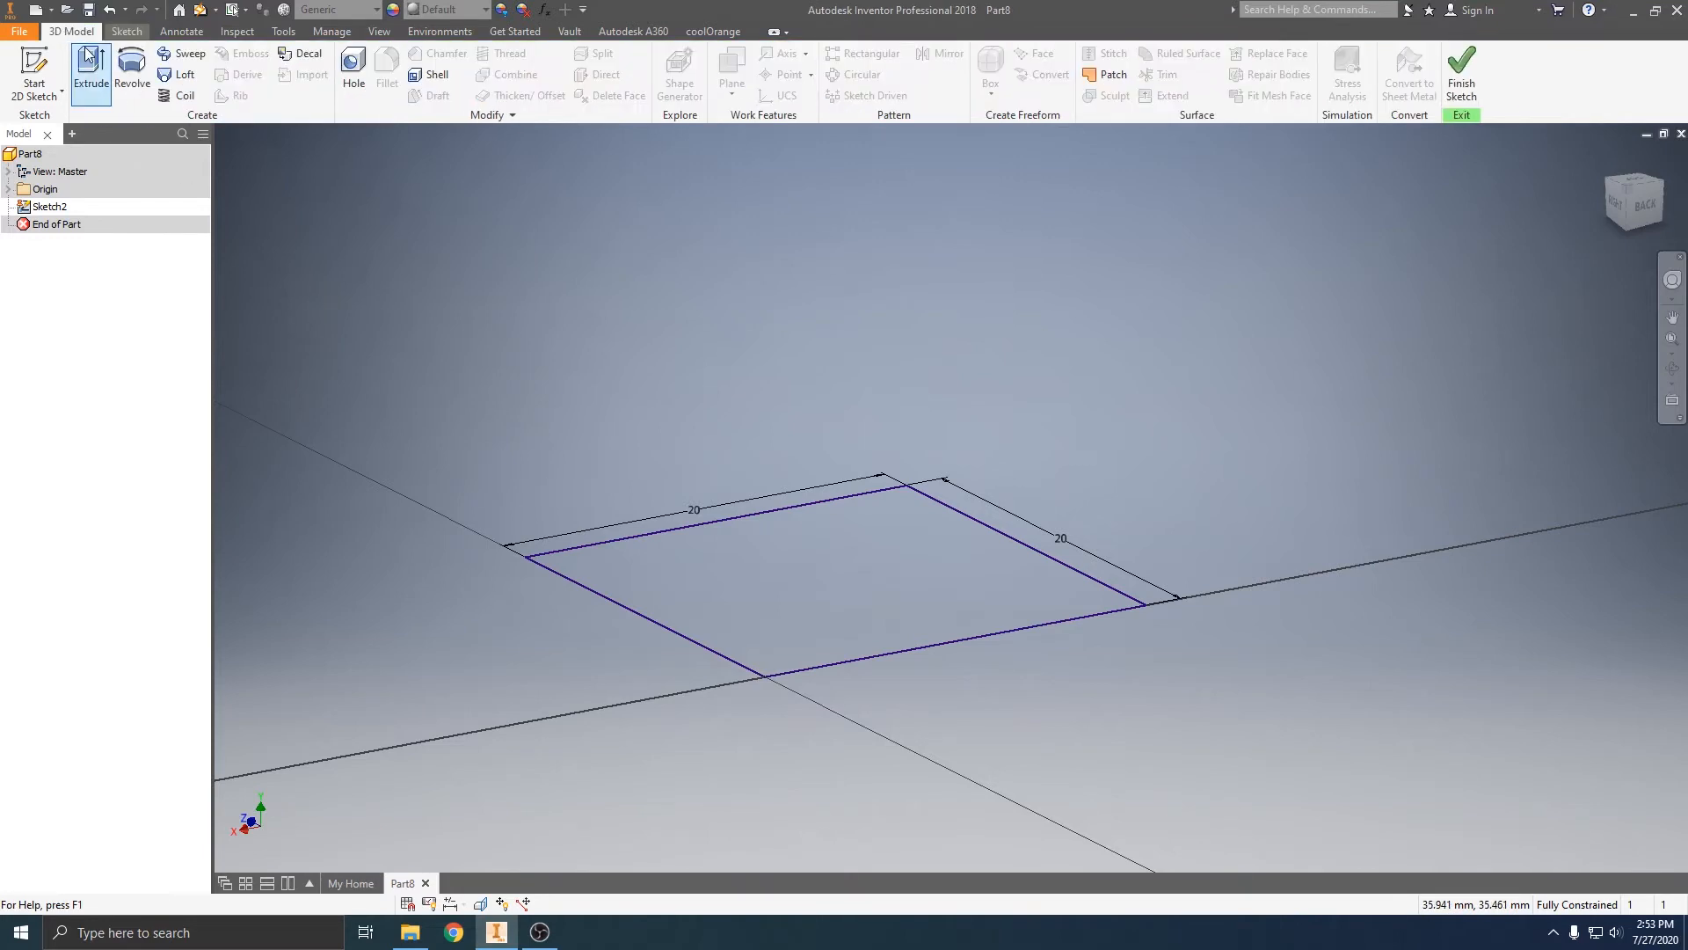
{"action": "left_click", "coordinate": [92, 84]}
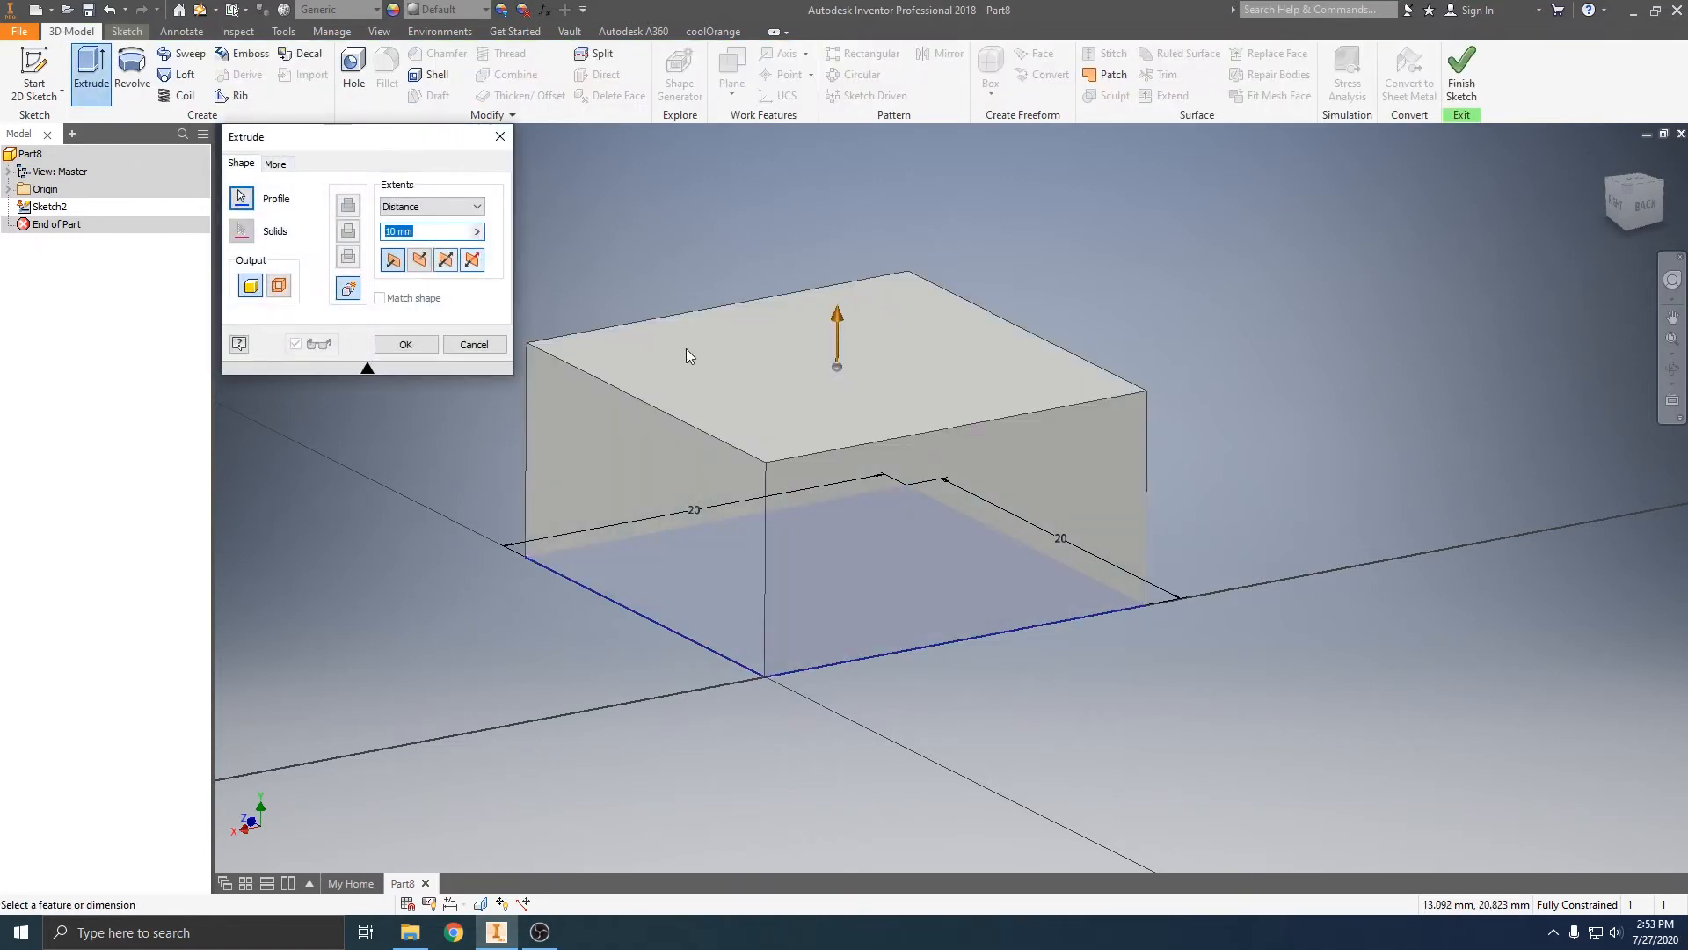
{"action": "middle_click_drag", "start_coordinate": [719, 425], "coordinate": [829, 488]}
{"action": "mouse_move", "coordinate": [942, 389]}
{"action": "left_mouse_down"}
{"action": "mouse_move", "coordinate": [942, 177]}
{"action": "mouse_move", "coordinate": [895, 499]}
{"action": "mouse_move", "coordinate": [936, 257]}
{"action": "mouse_move", "coordinate": [941, 356]}
{"action": "left_mouse_up"}
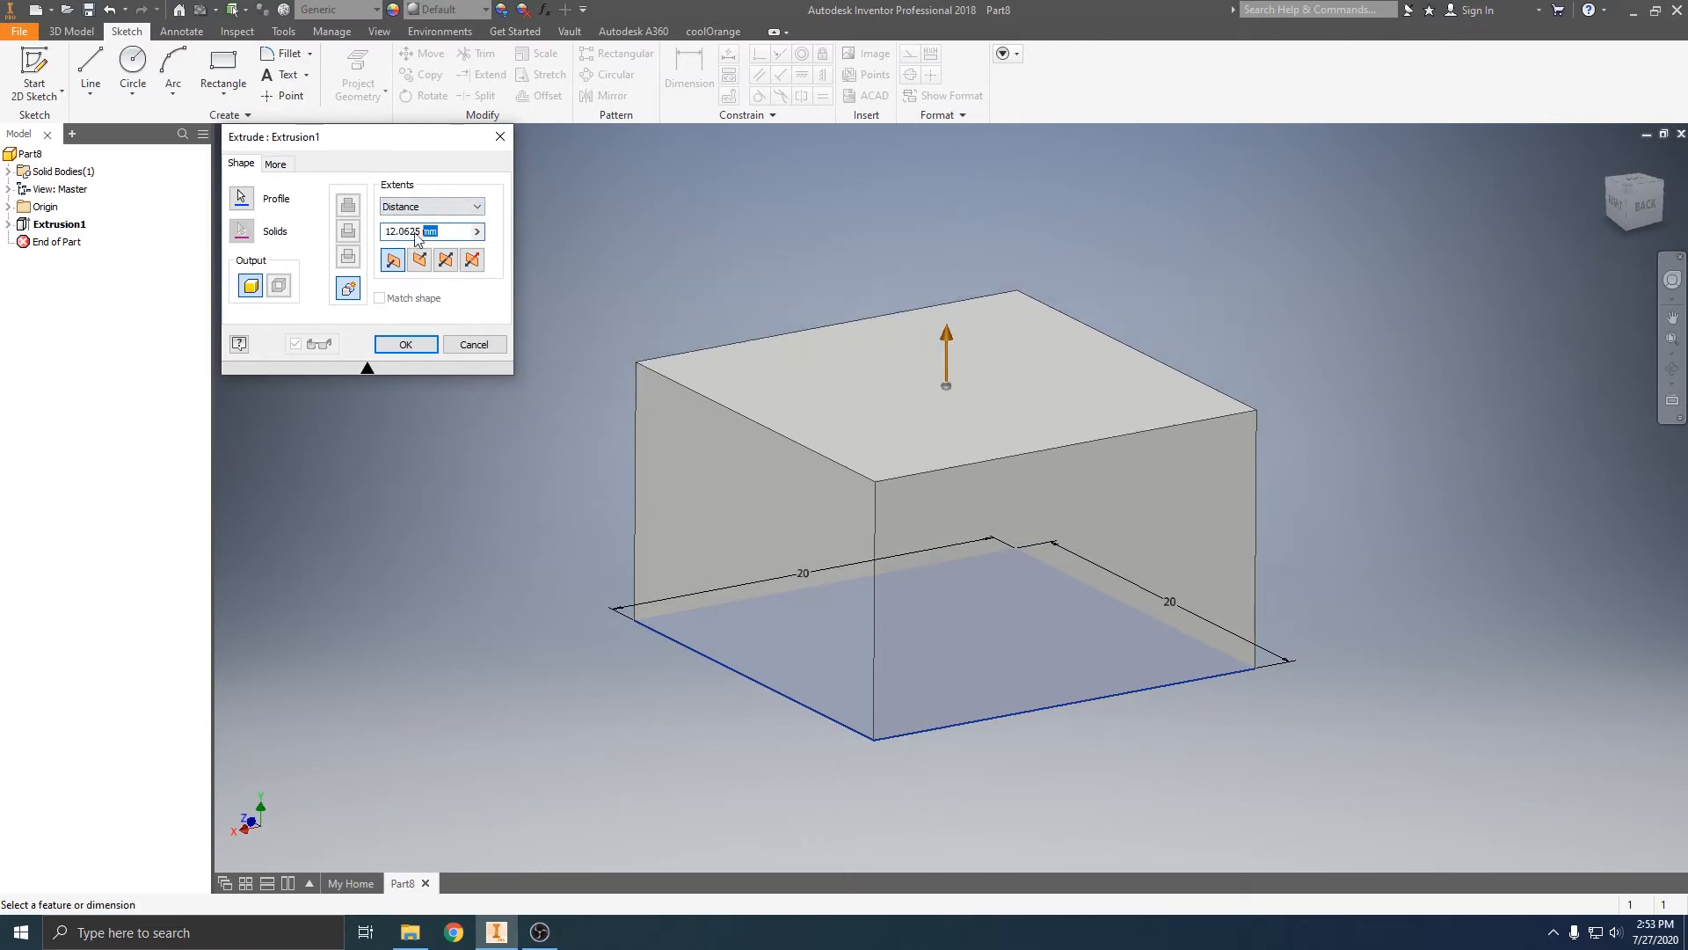
{"action": "type", "text": "20"}
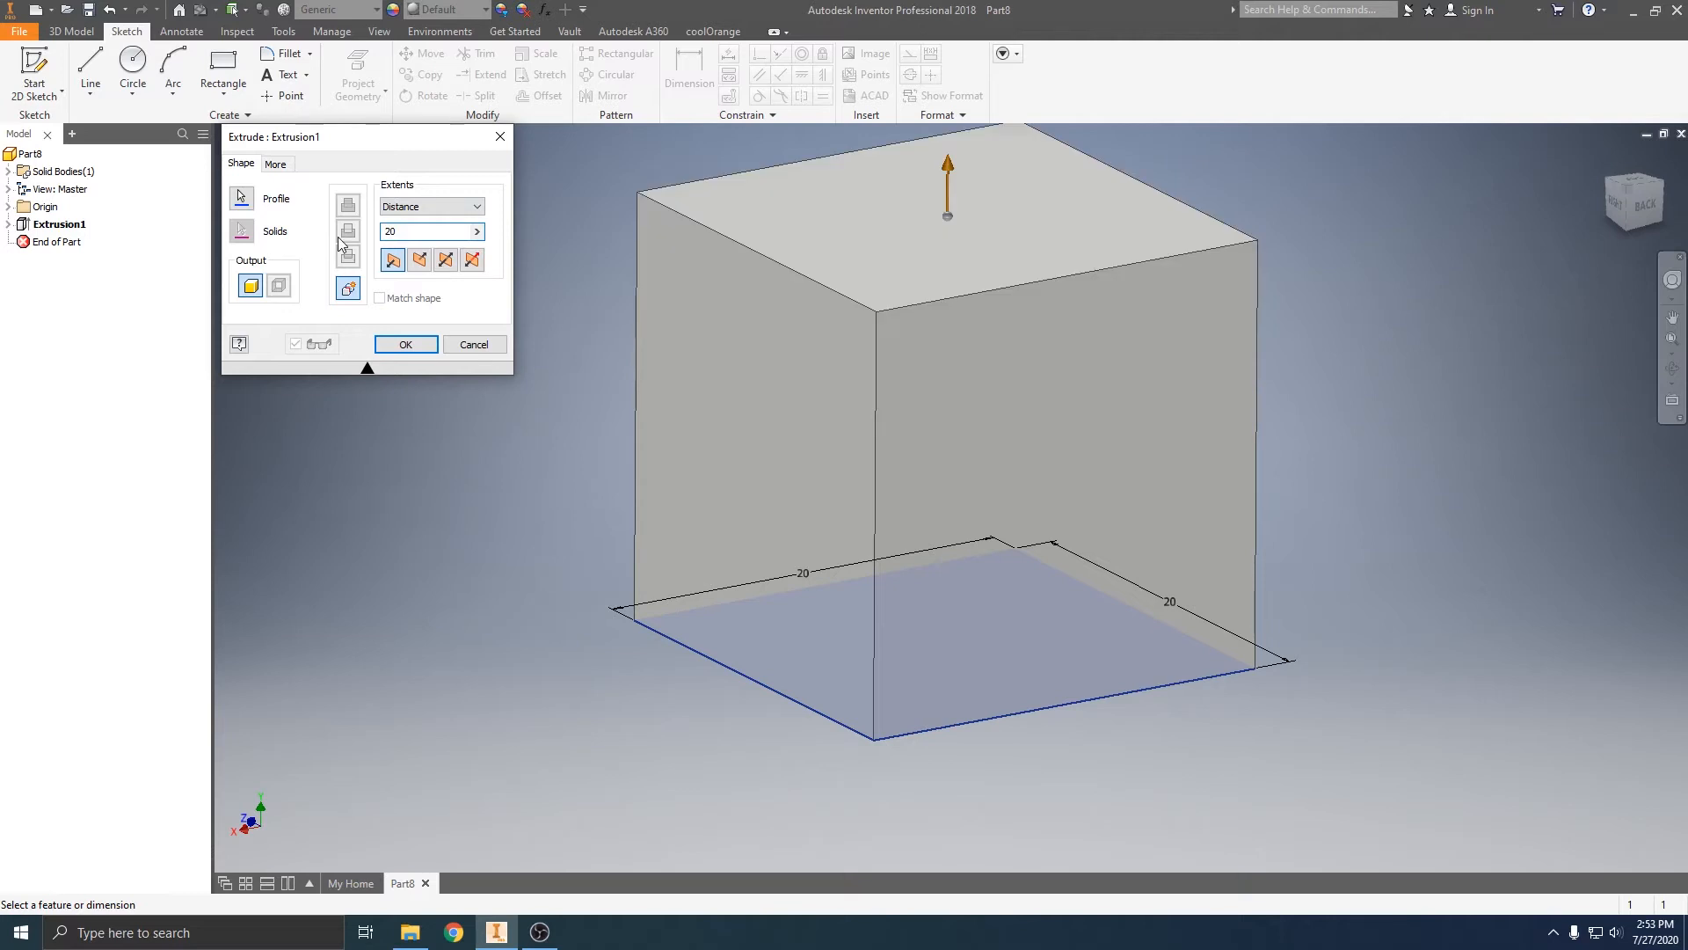
{"action": "left_click", "coordinate": [404, 345]}
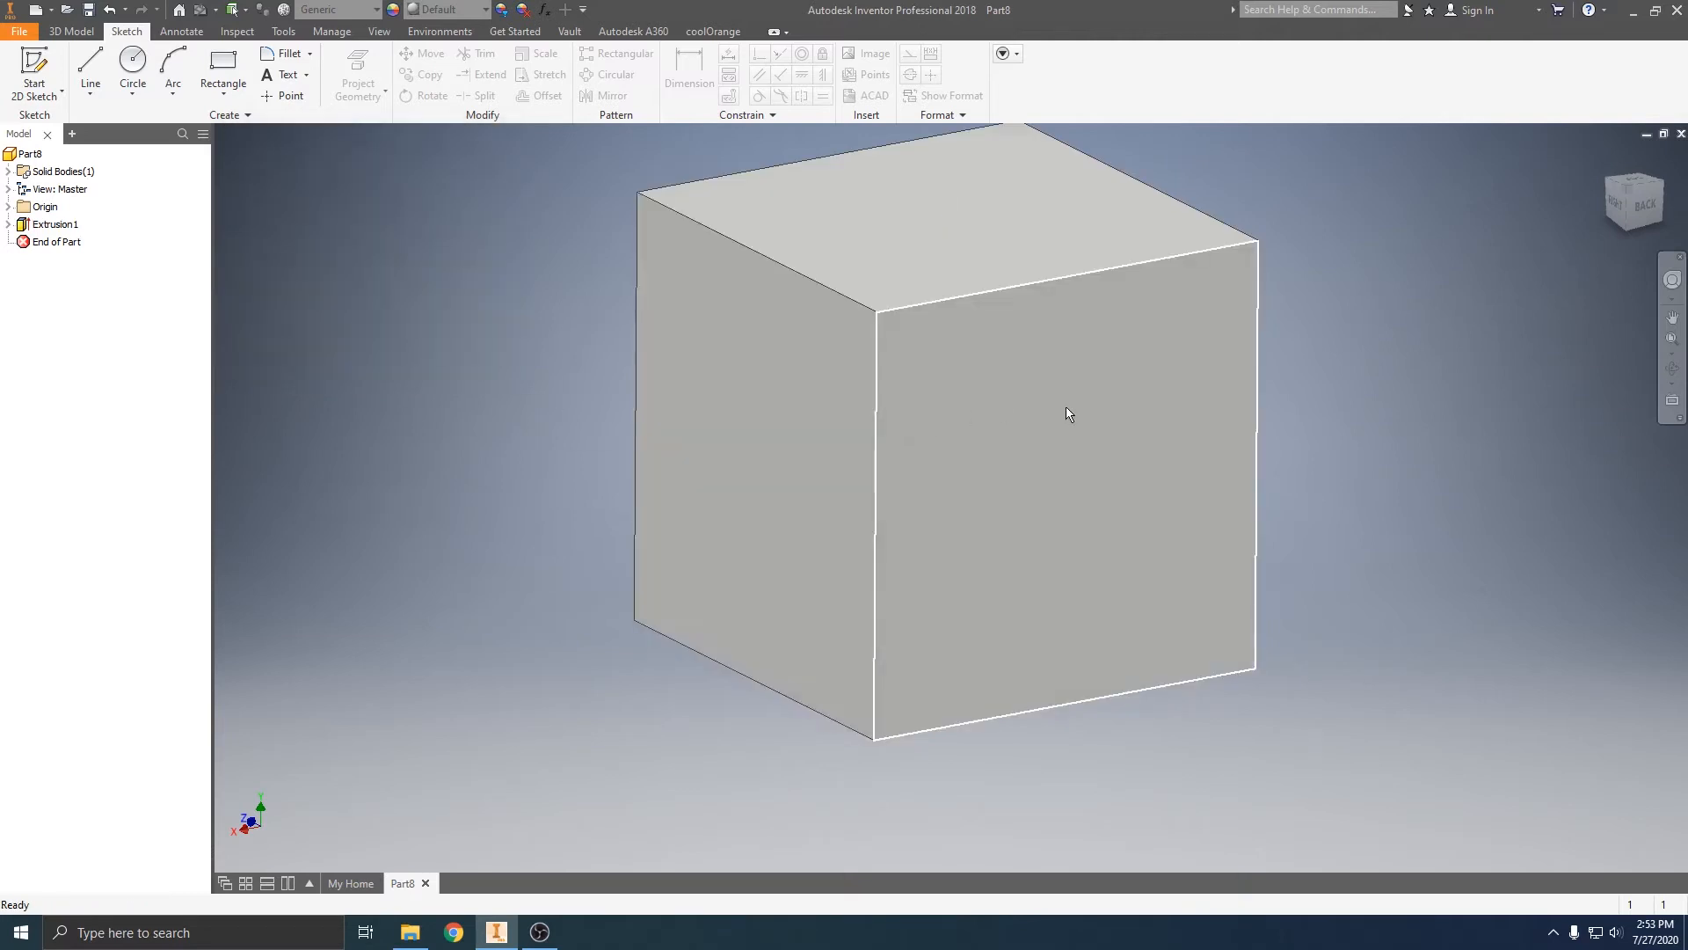
{"action": "middle_click_drag", "start_coordinate": [1066, 410], "coordinate": [1153, 457], "text": "shift"}
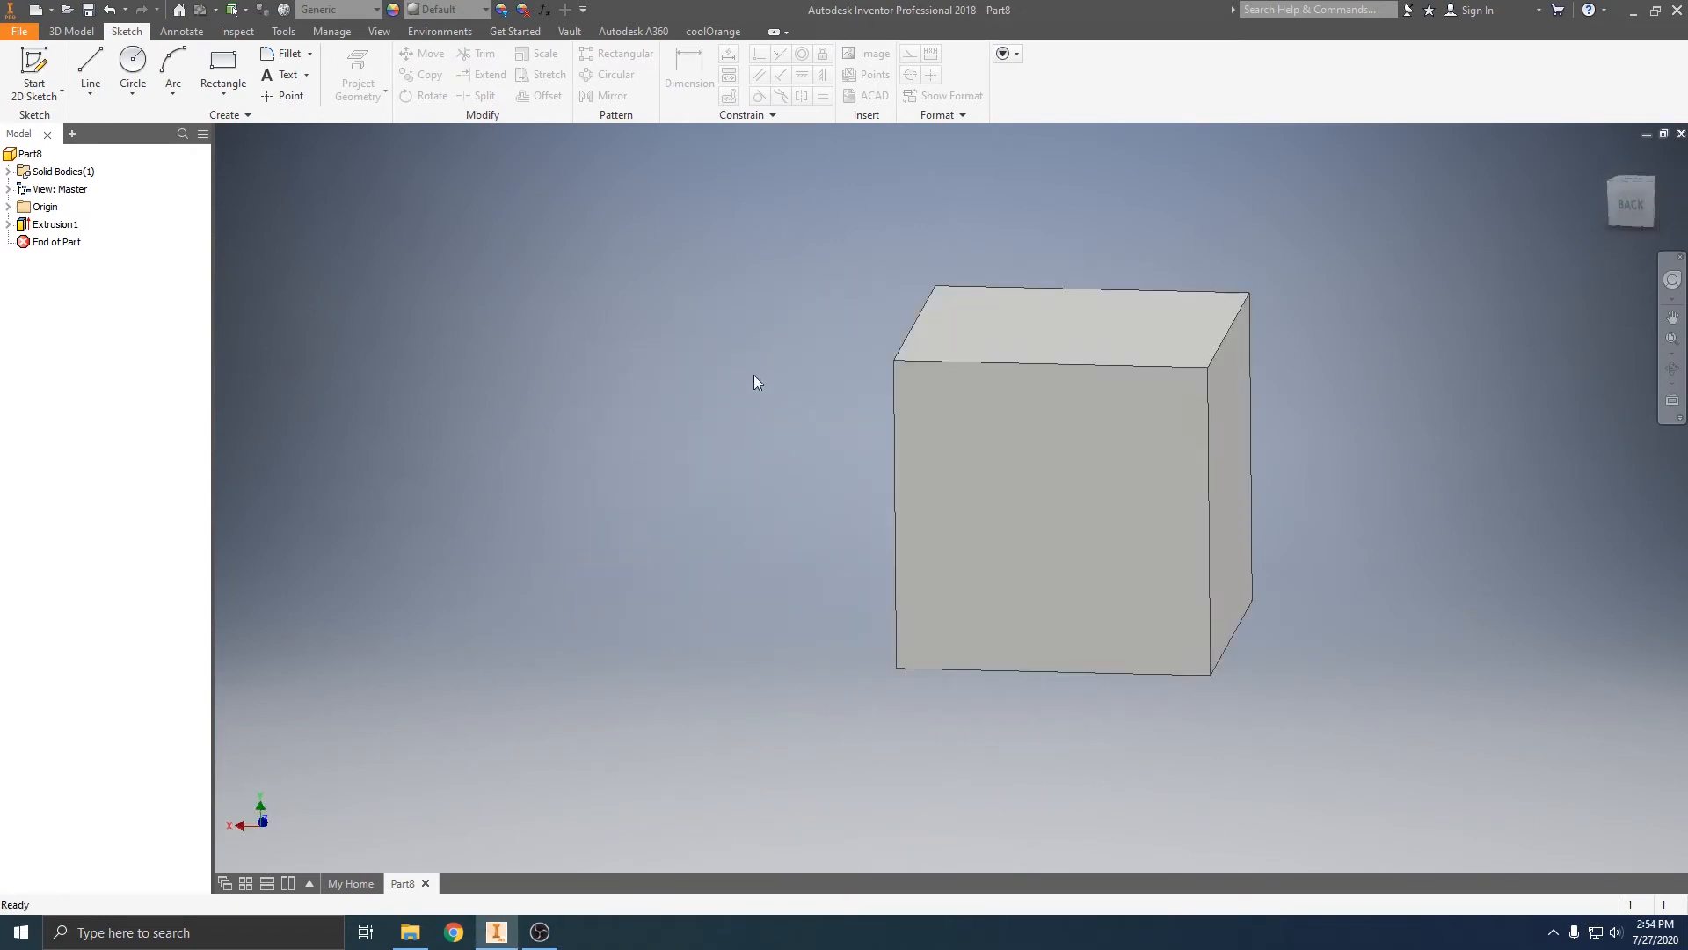
Sketch a 10 by 10 mm rectangle on the cube's top face, starting from the corner diagonally opposite the origin.
{"action": "middle_click_drag", "start_coordinate": [859, 366], "coordinate": [669, 417]}
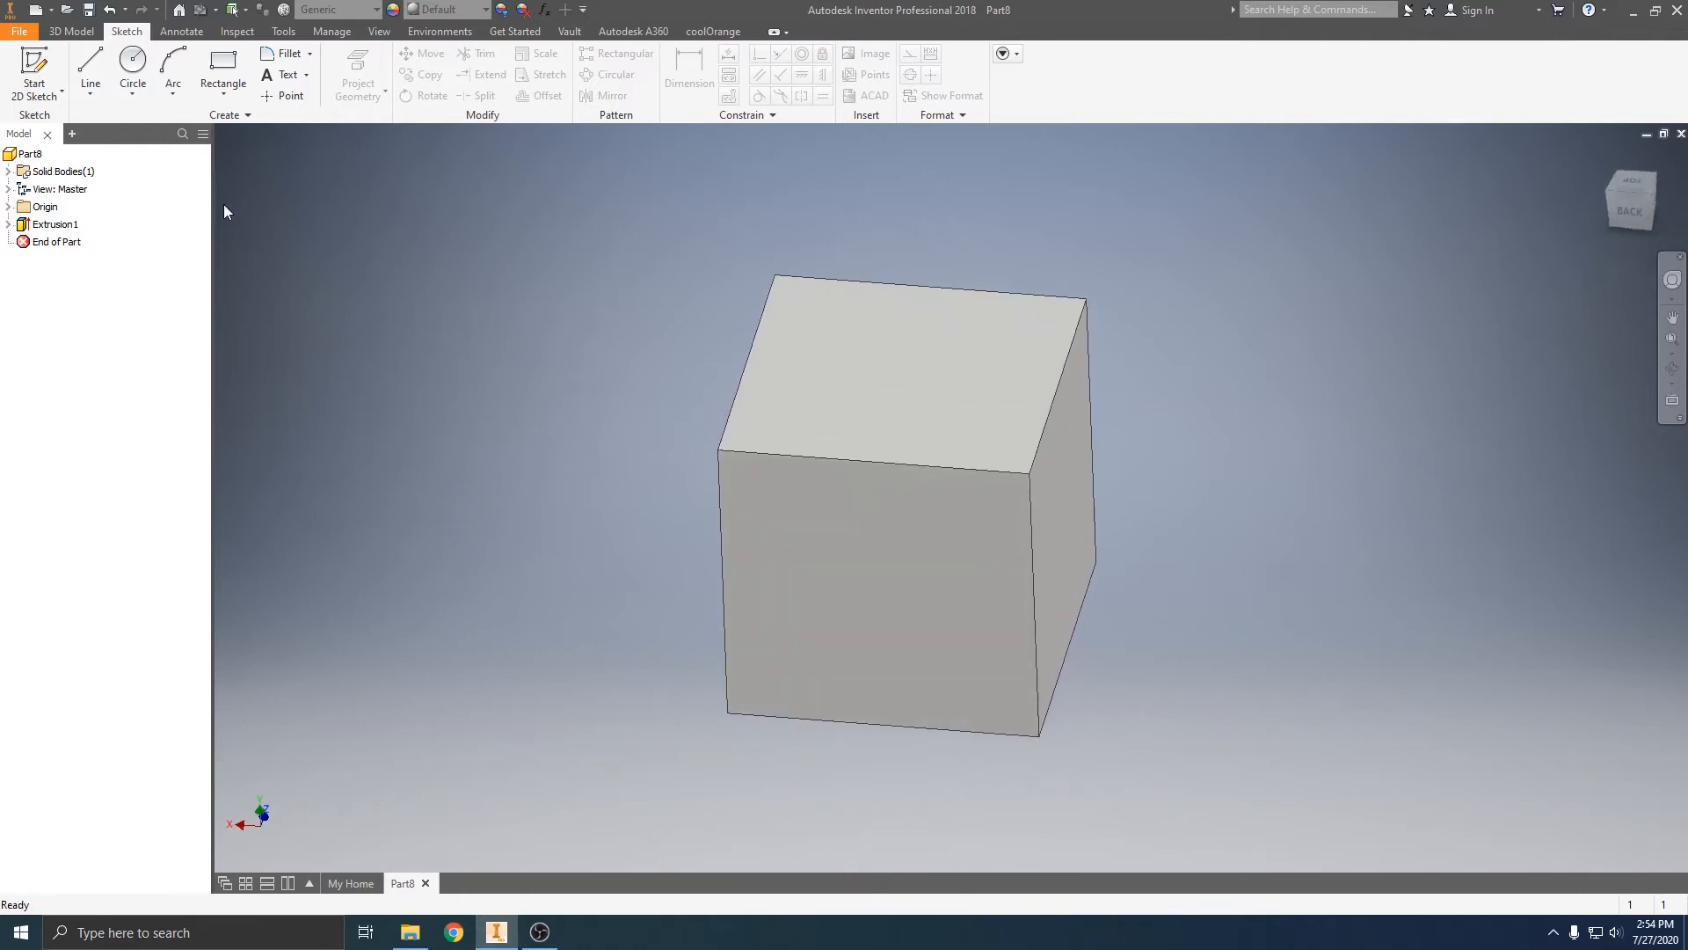
{"action": "left_click", "coordinate": [99, 31]}
{"action": "left_click", "coordinate": [111, 32]}
{"action": "left_click", "coordinate": [224, 66]}
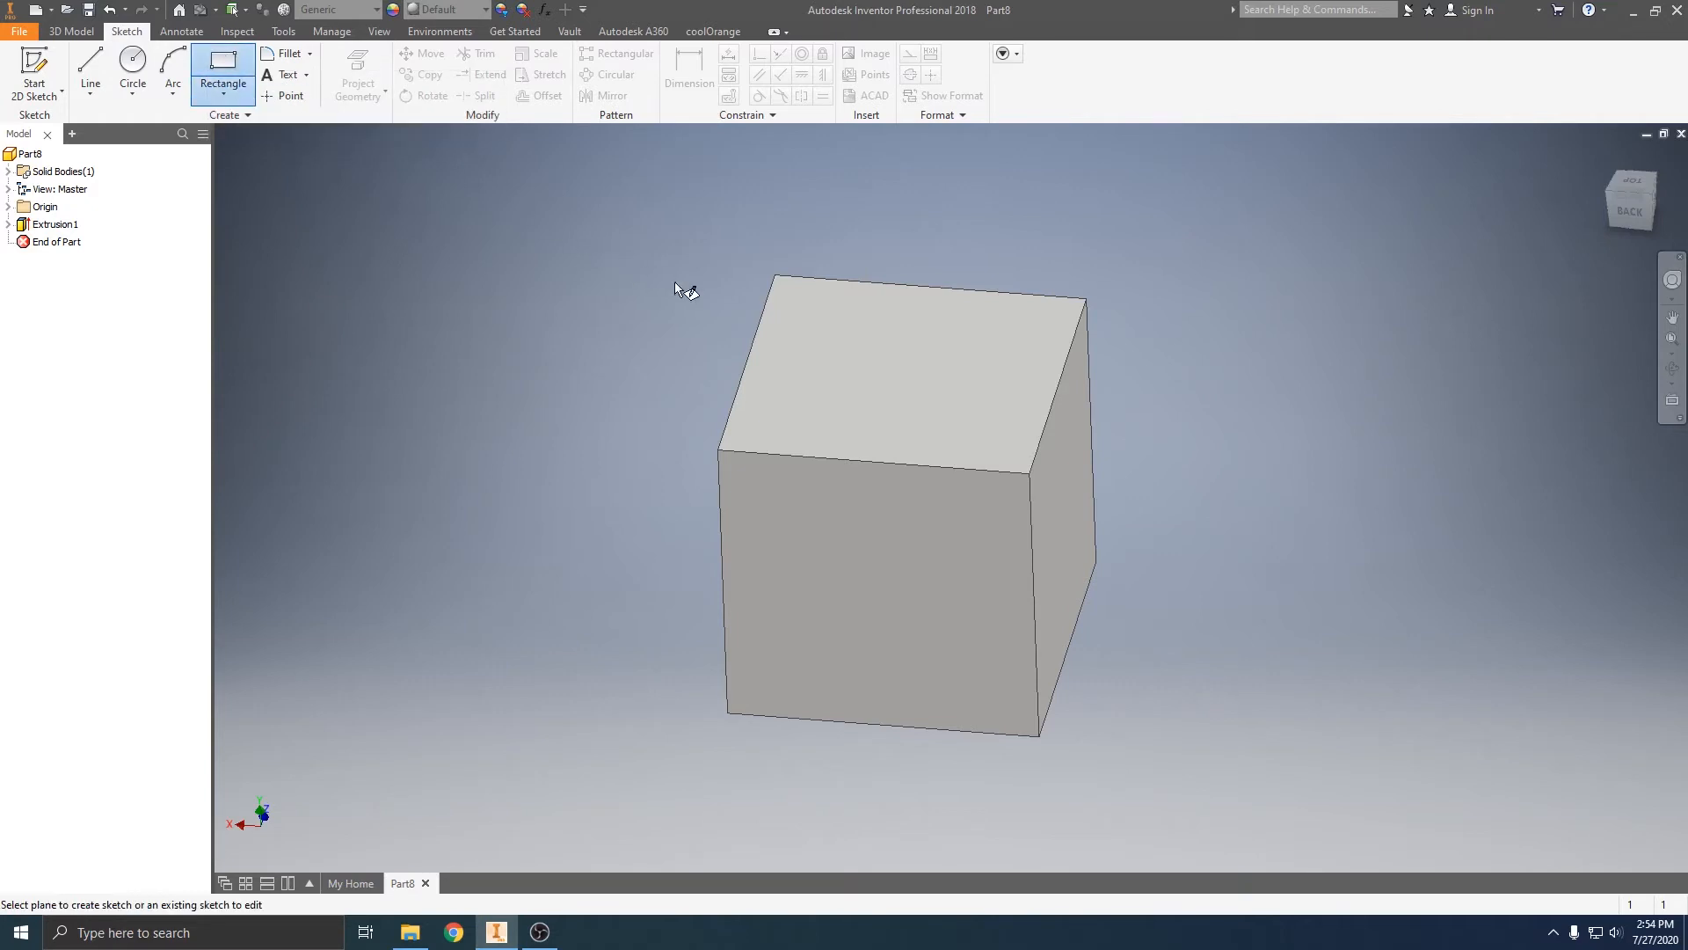
{"action": "left_click", "coordinate": [976, 317]}
{"action": "middle_click_drag", "start_coordinate": [1072, 236], "coordinate": [708, 365]}
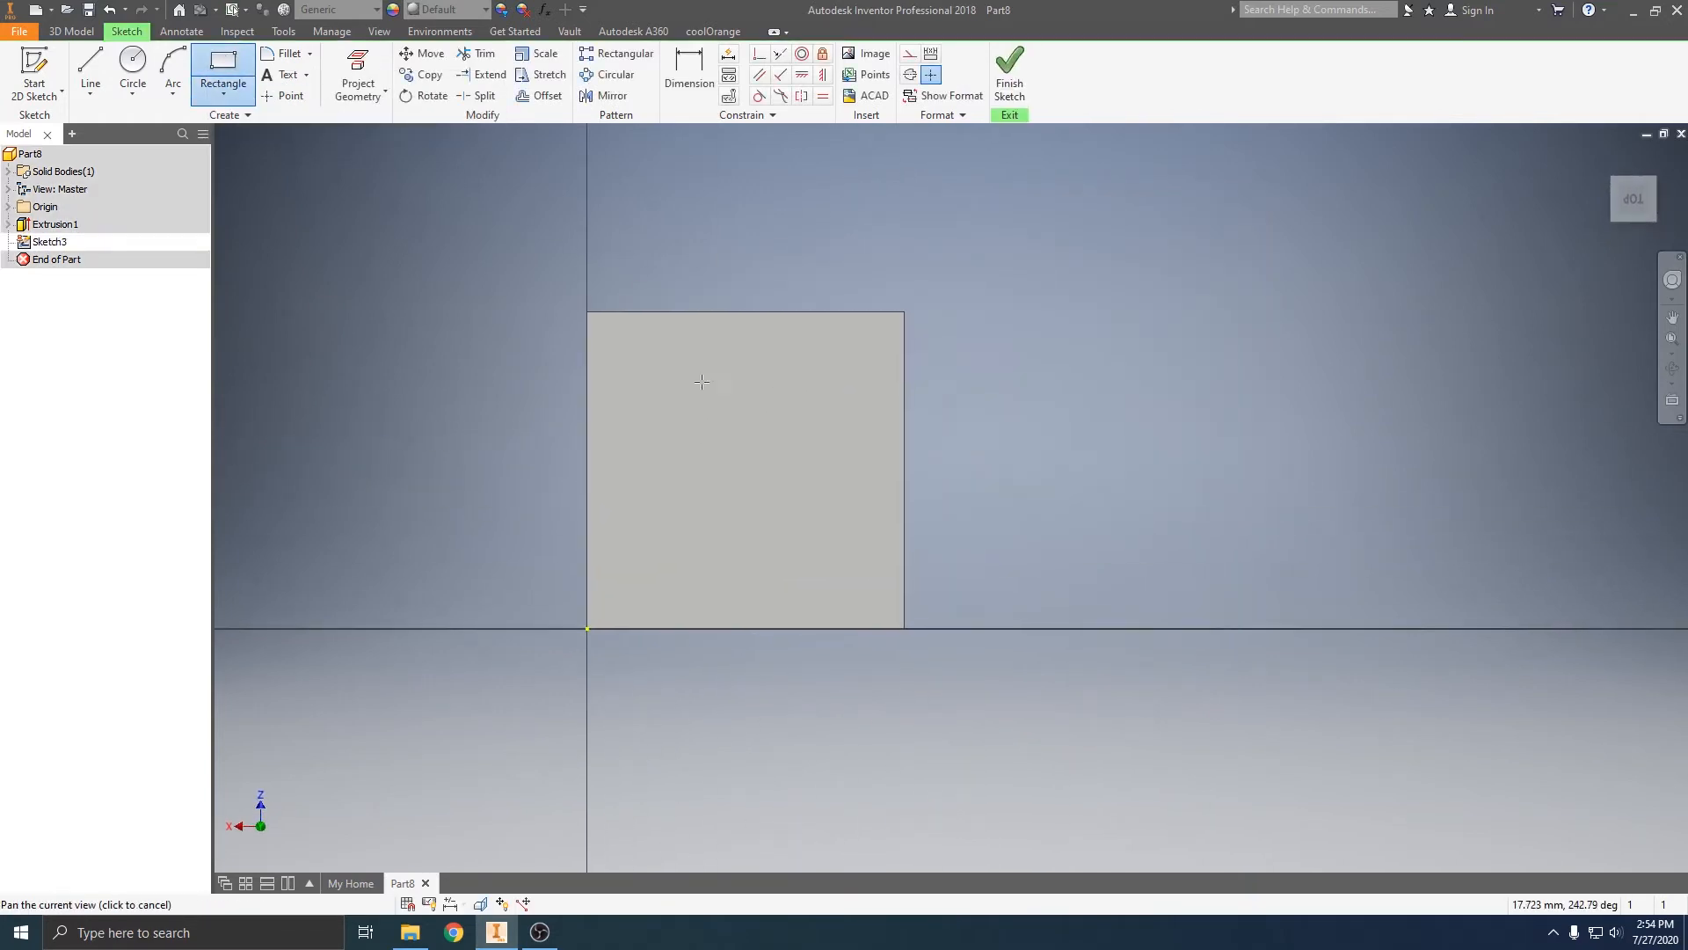
{"action": "scroll", "coordinate": [904, 311], "scroll_direction": "down", "scroll_amount": 3}
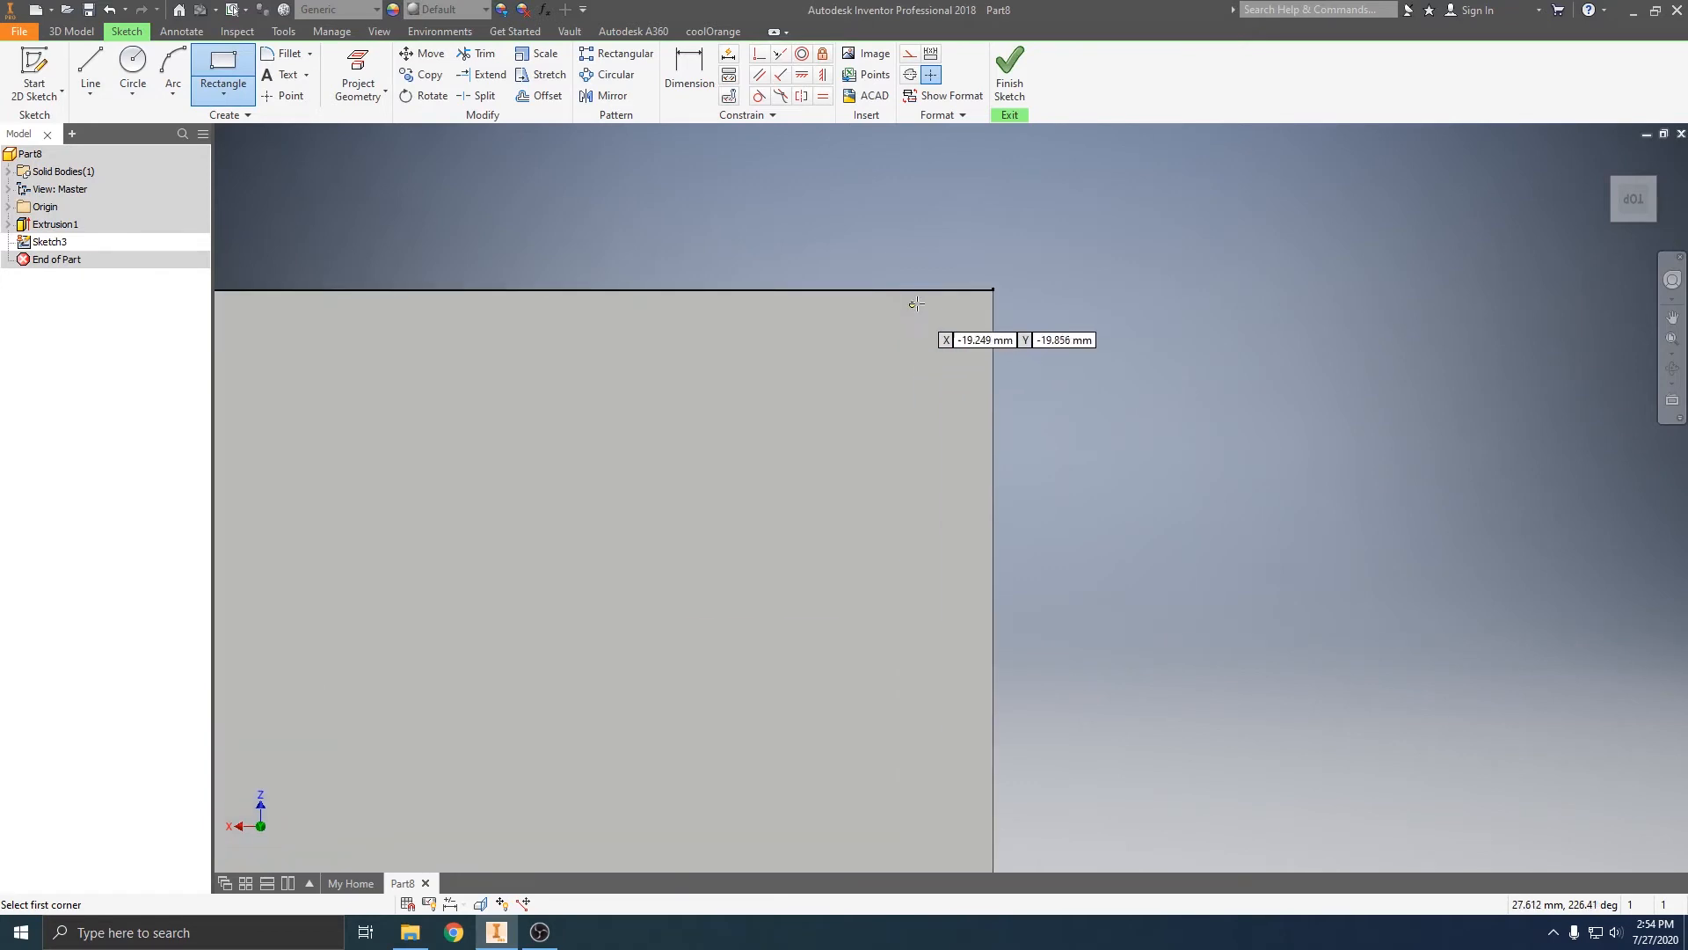
{"action": "left_click", "coordinate": [993, 289]}
{"action": "scroll", "coordinate": [931, 332], "scroll_direction": "up", "scroll_amount": 5}
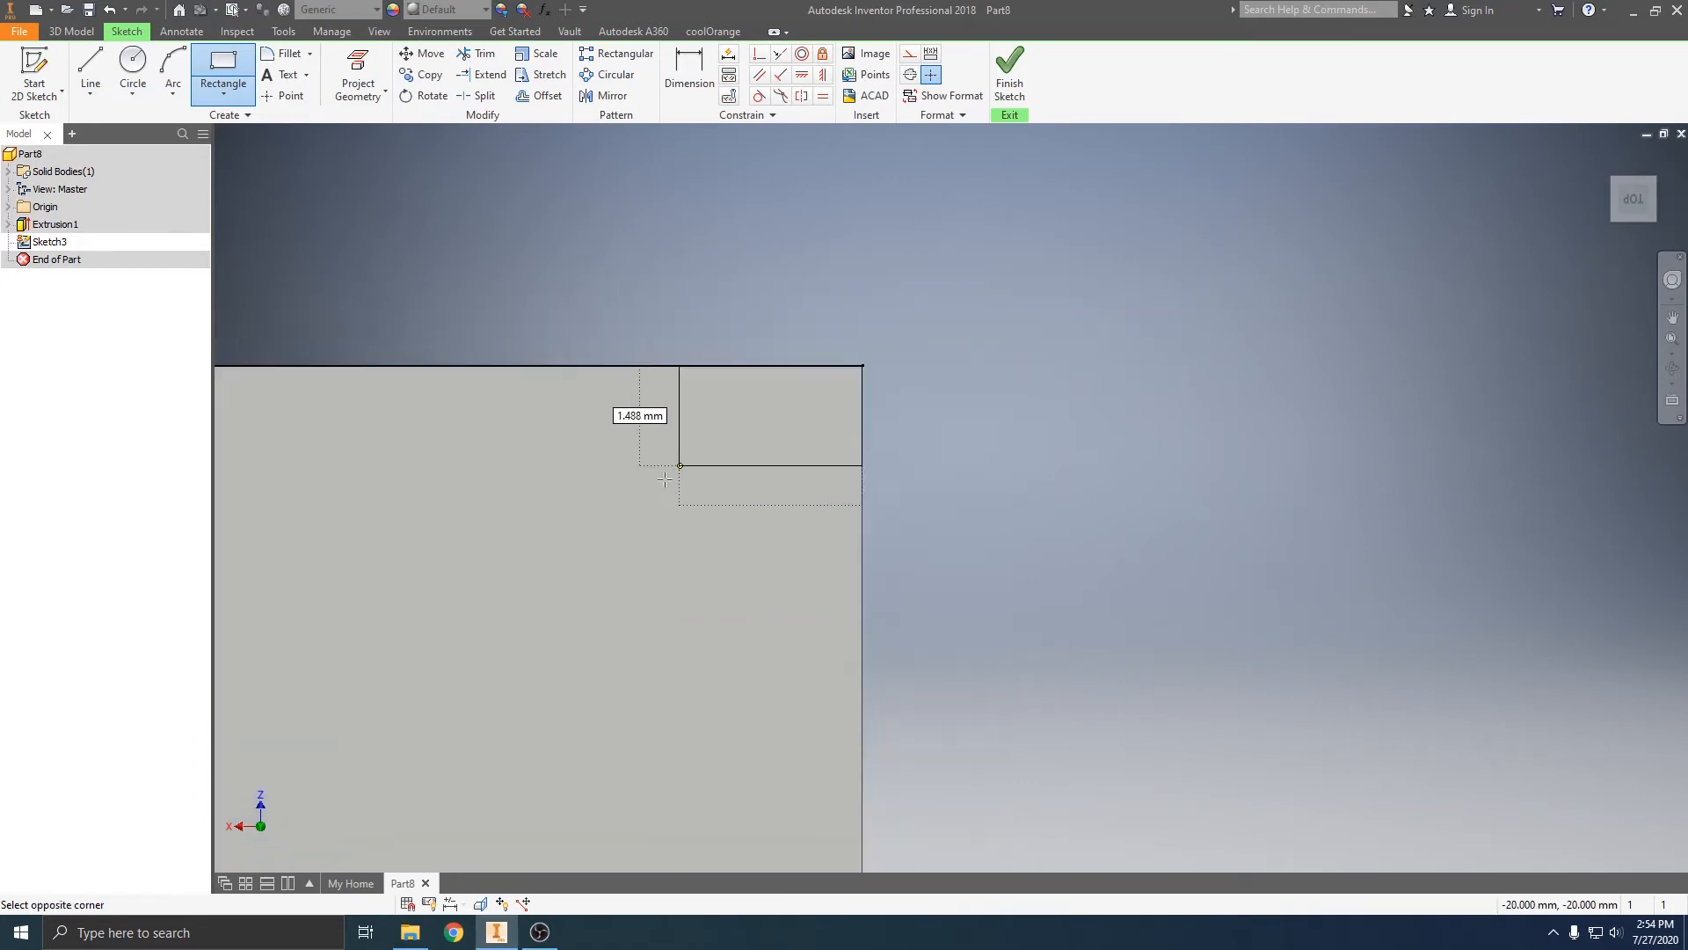
{"action": "middle_click_drag", "start_coordinate": [668, 604], "coordinate": [698, 590]}
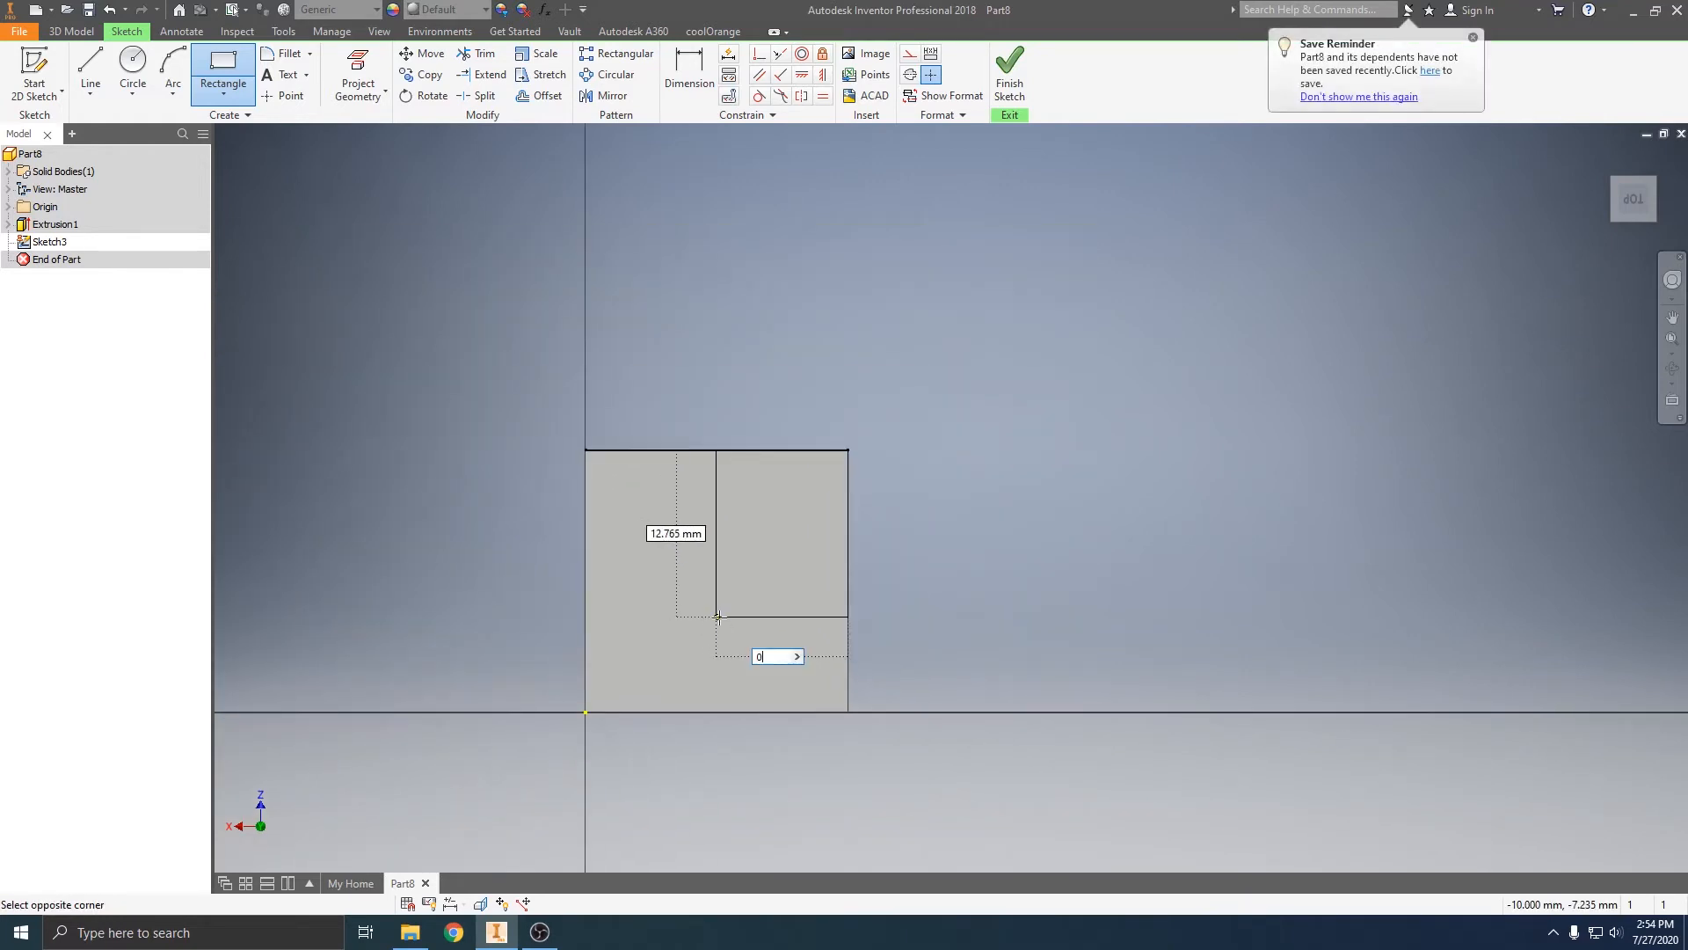
{"action": "type", "text": "10"}
{"action": "key", "text": "Tab"}
{"action": "type", "text": "10"}
{"action": "key", "text": "Return"}
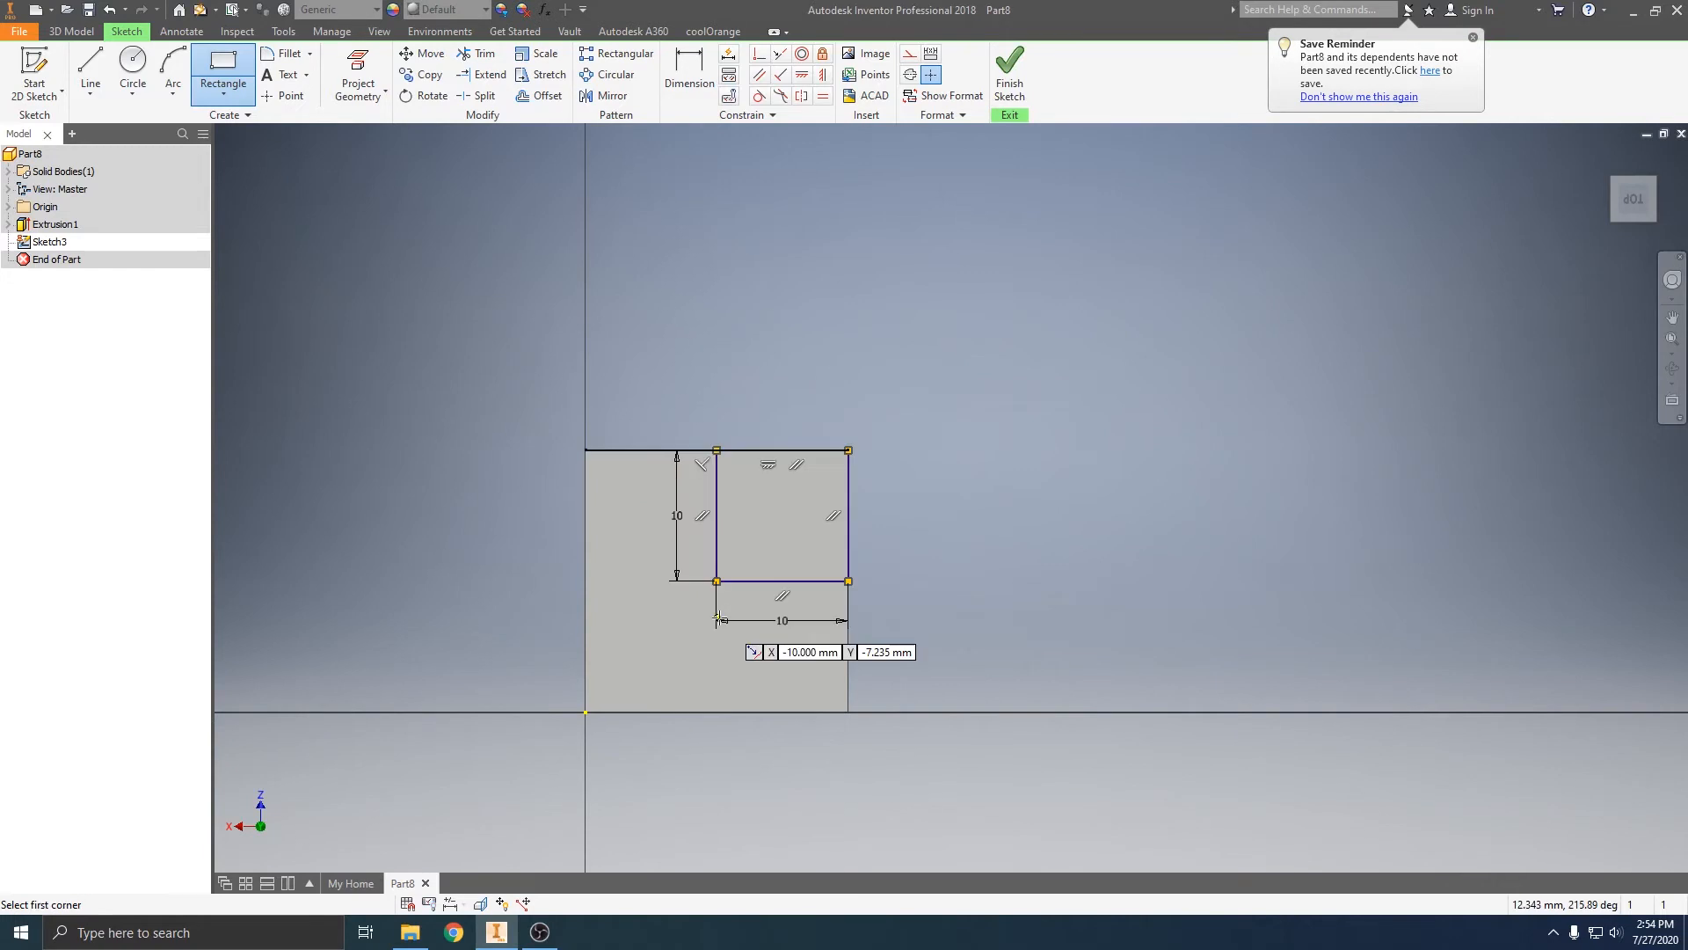
{"action": "left_click", "coordinate": [1010, 76]}
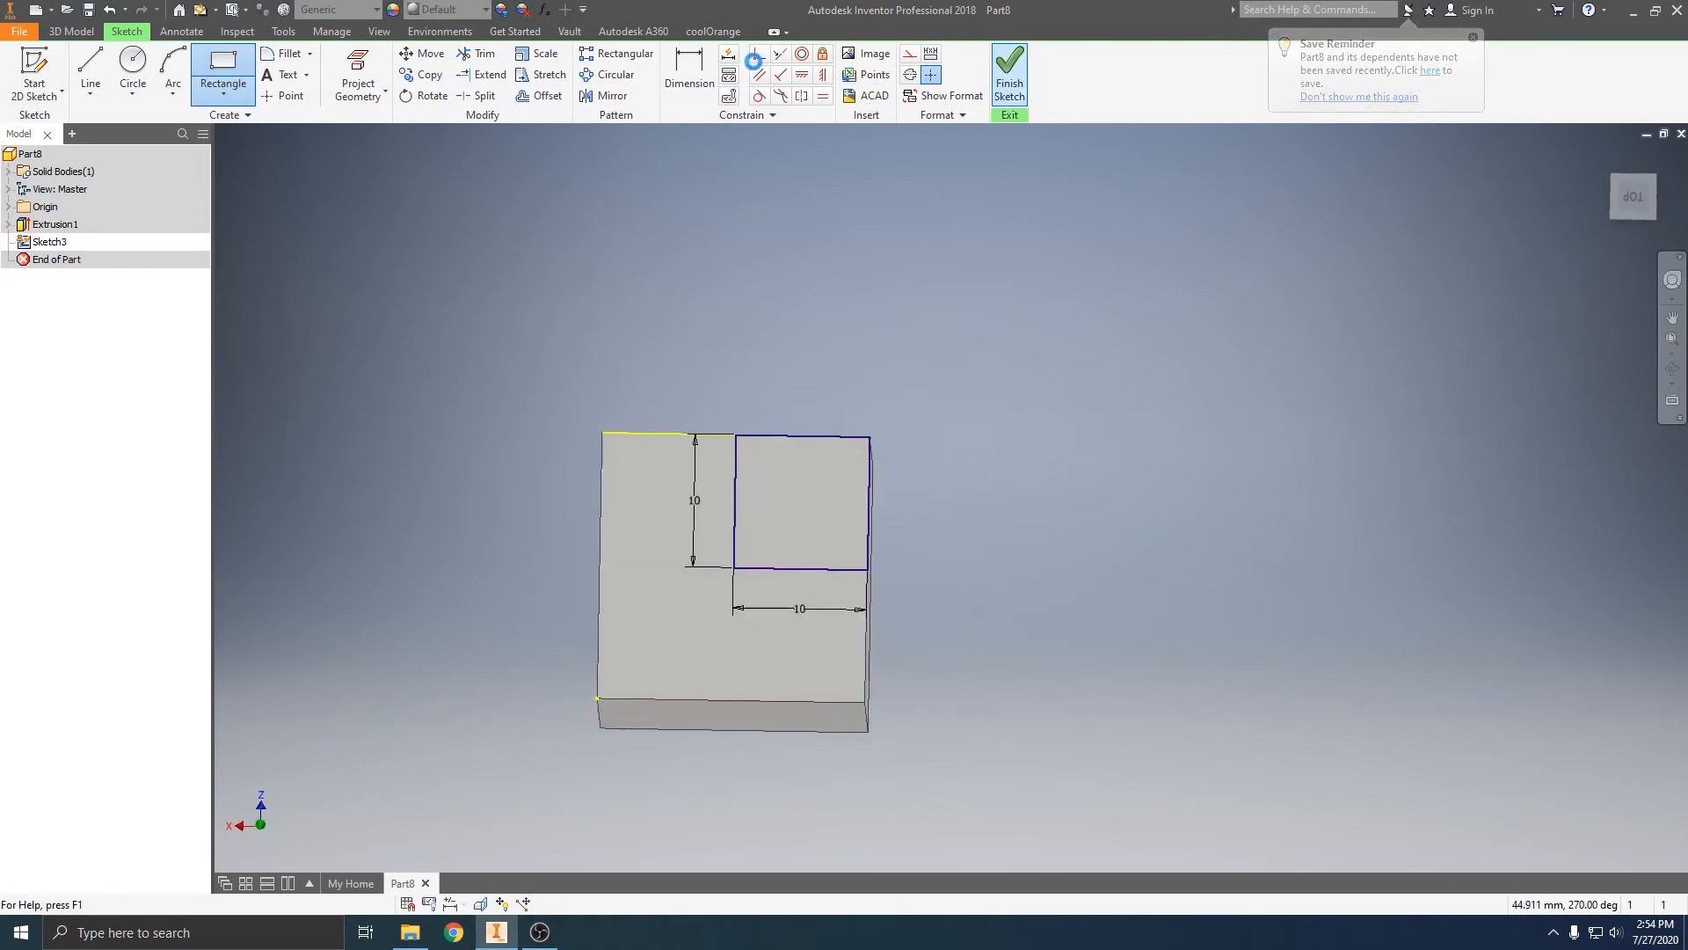
Extrude the small square profile upward from the cube's top face by a distance of 5 mm.
{"action": "left_click", "coordinate": [91, 75]}
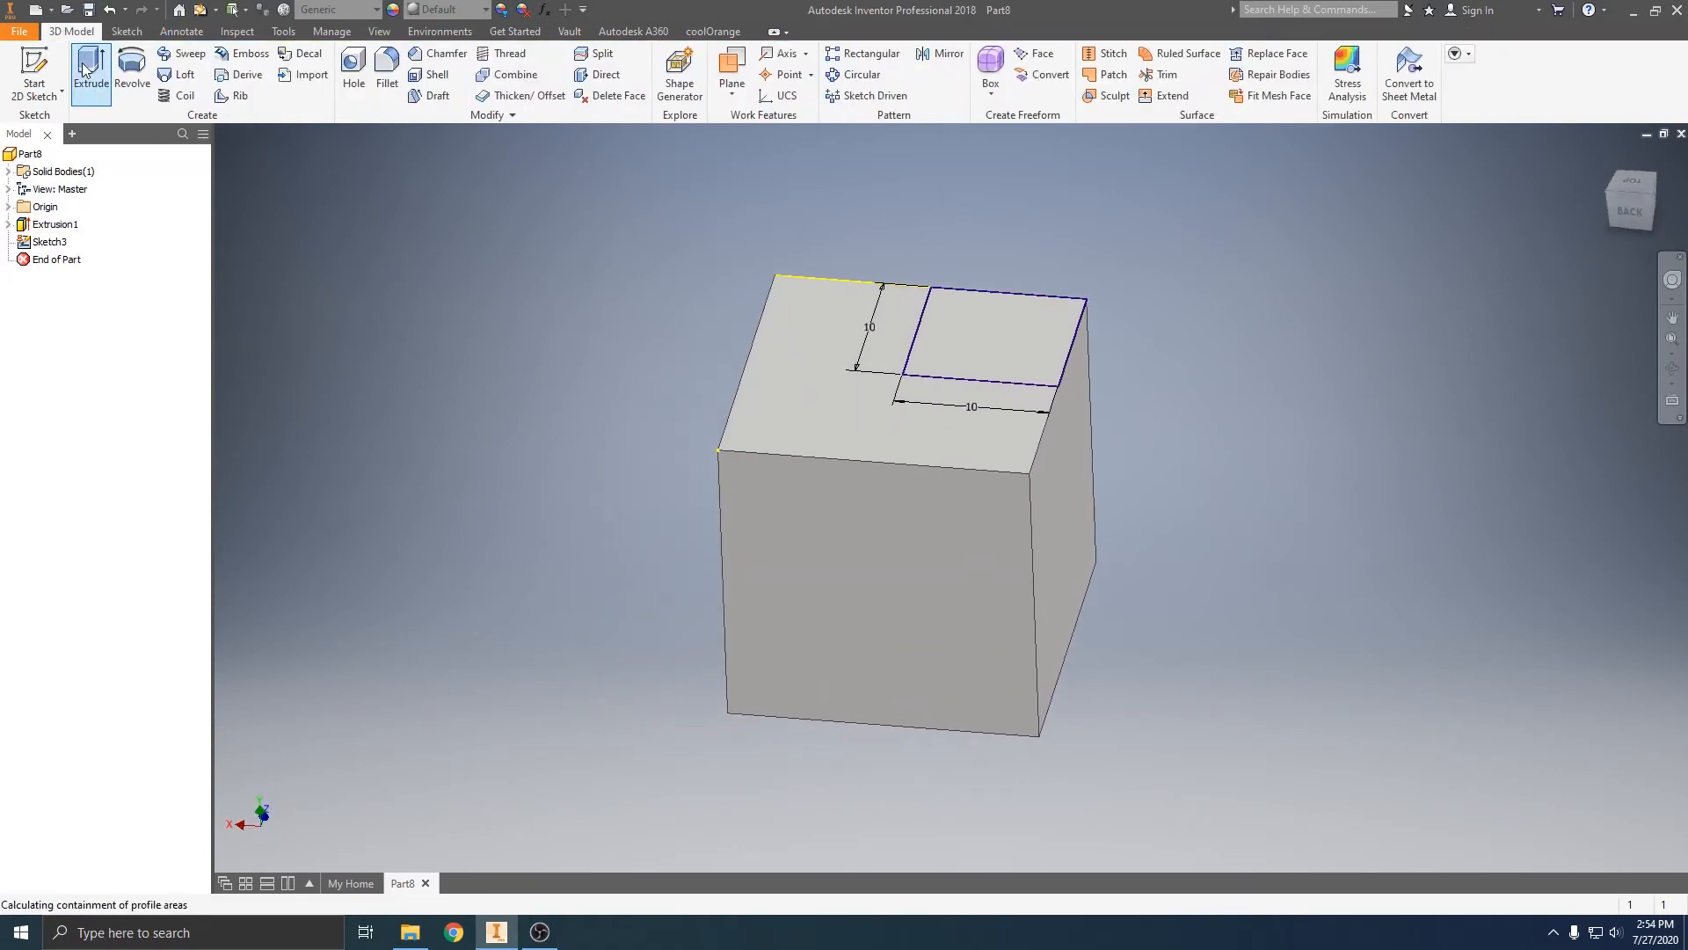
{"action": "scroll", "coordinate": [817, 395], "scroll_direction": "down", "scroll_amount": 3}
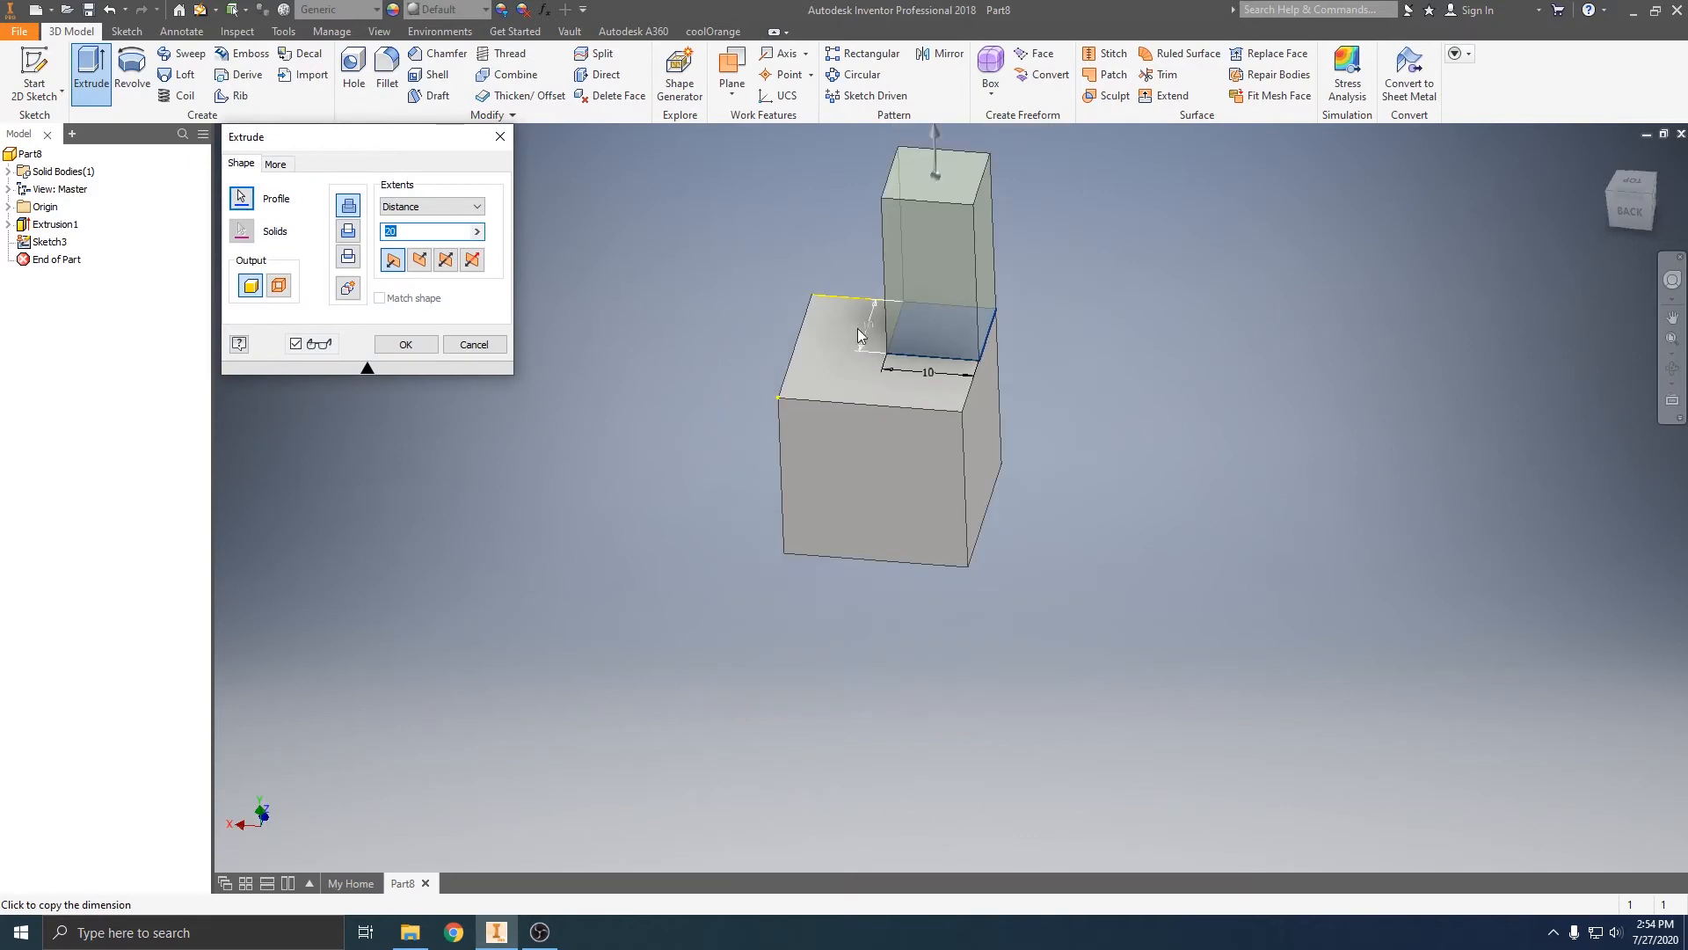
{"action": "left_click", "coordinate": [408, 229]}
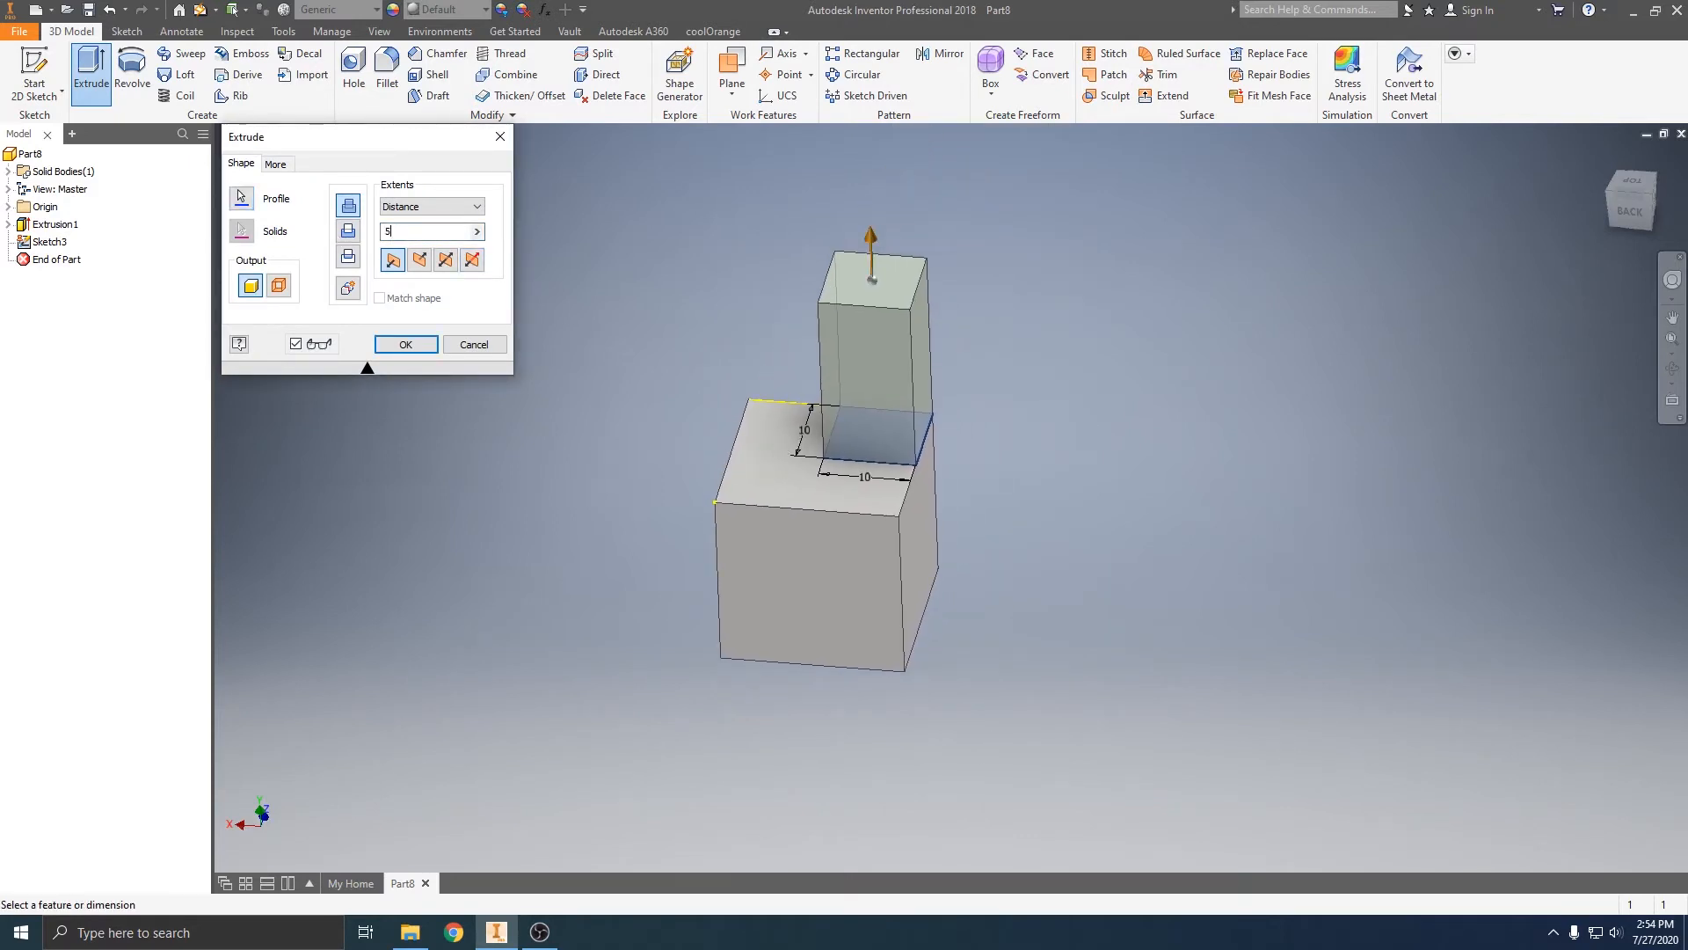
{"action": "type", "text": "5"}
{"action": "key", "text": "Return"}
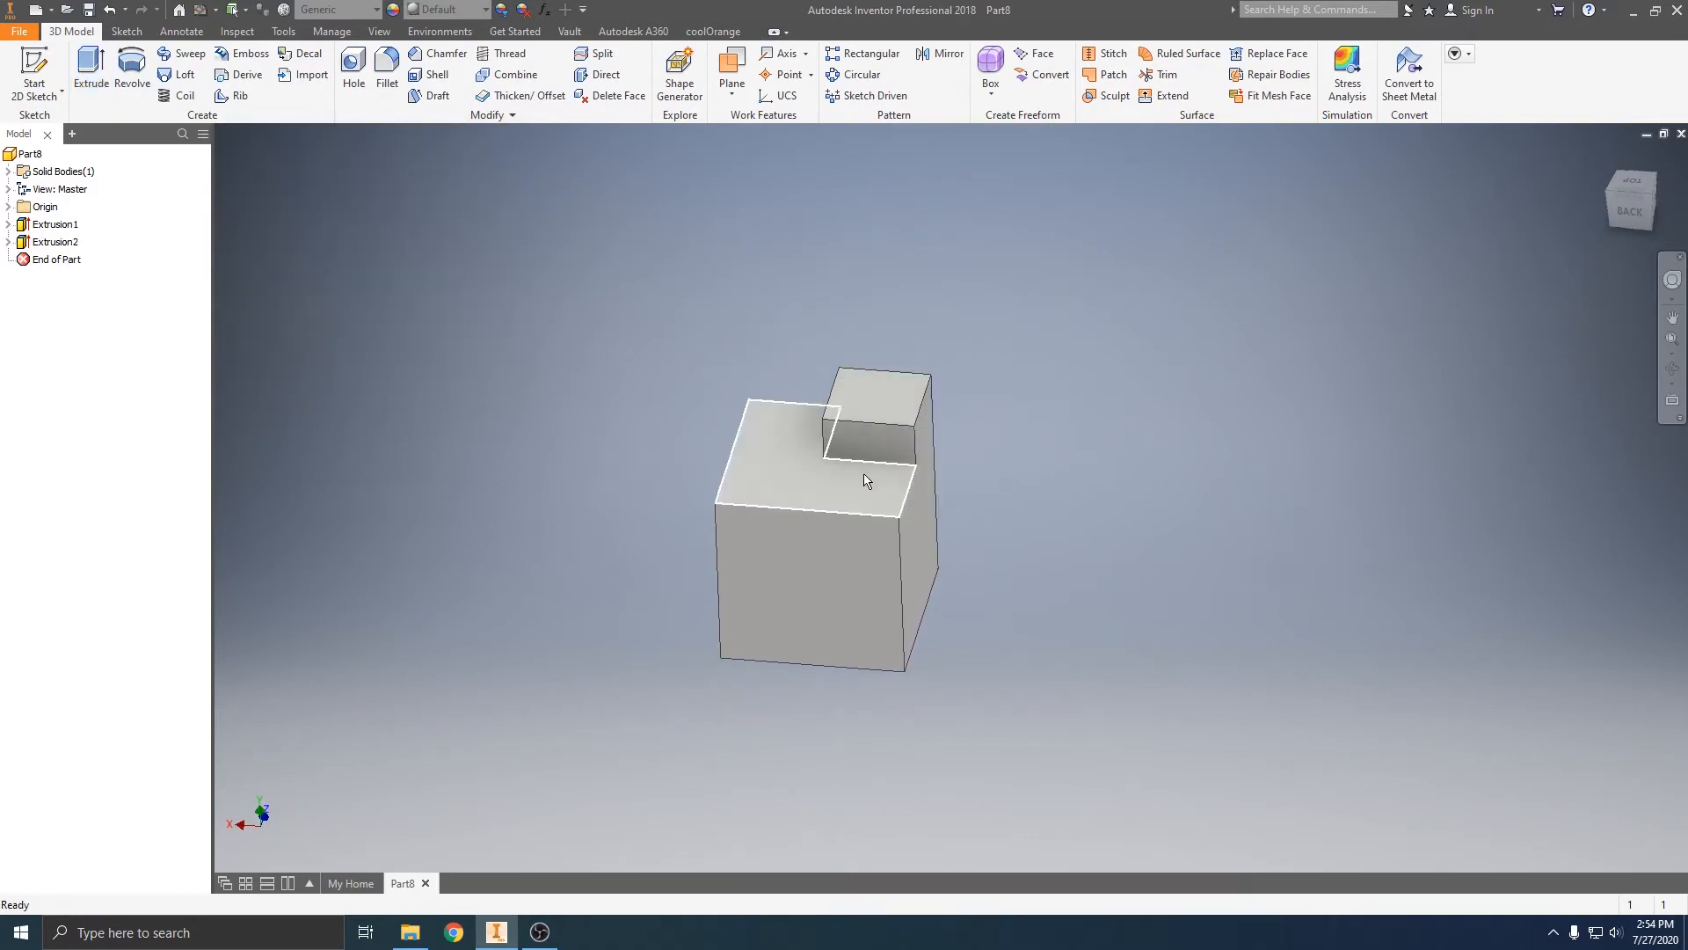
{"action": "scroll", "coordinate": [865, 475], "scroll_direction": "up", "scroll_amount": 3}
{"action": "middle_click_drag", "start_coordinate": [874, 524], "coordinate": [818, 535]}
{"action": "scroll", "coordinate": [853, 526], "scroll_direction": "down", "scroll_amount": 1}
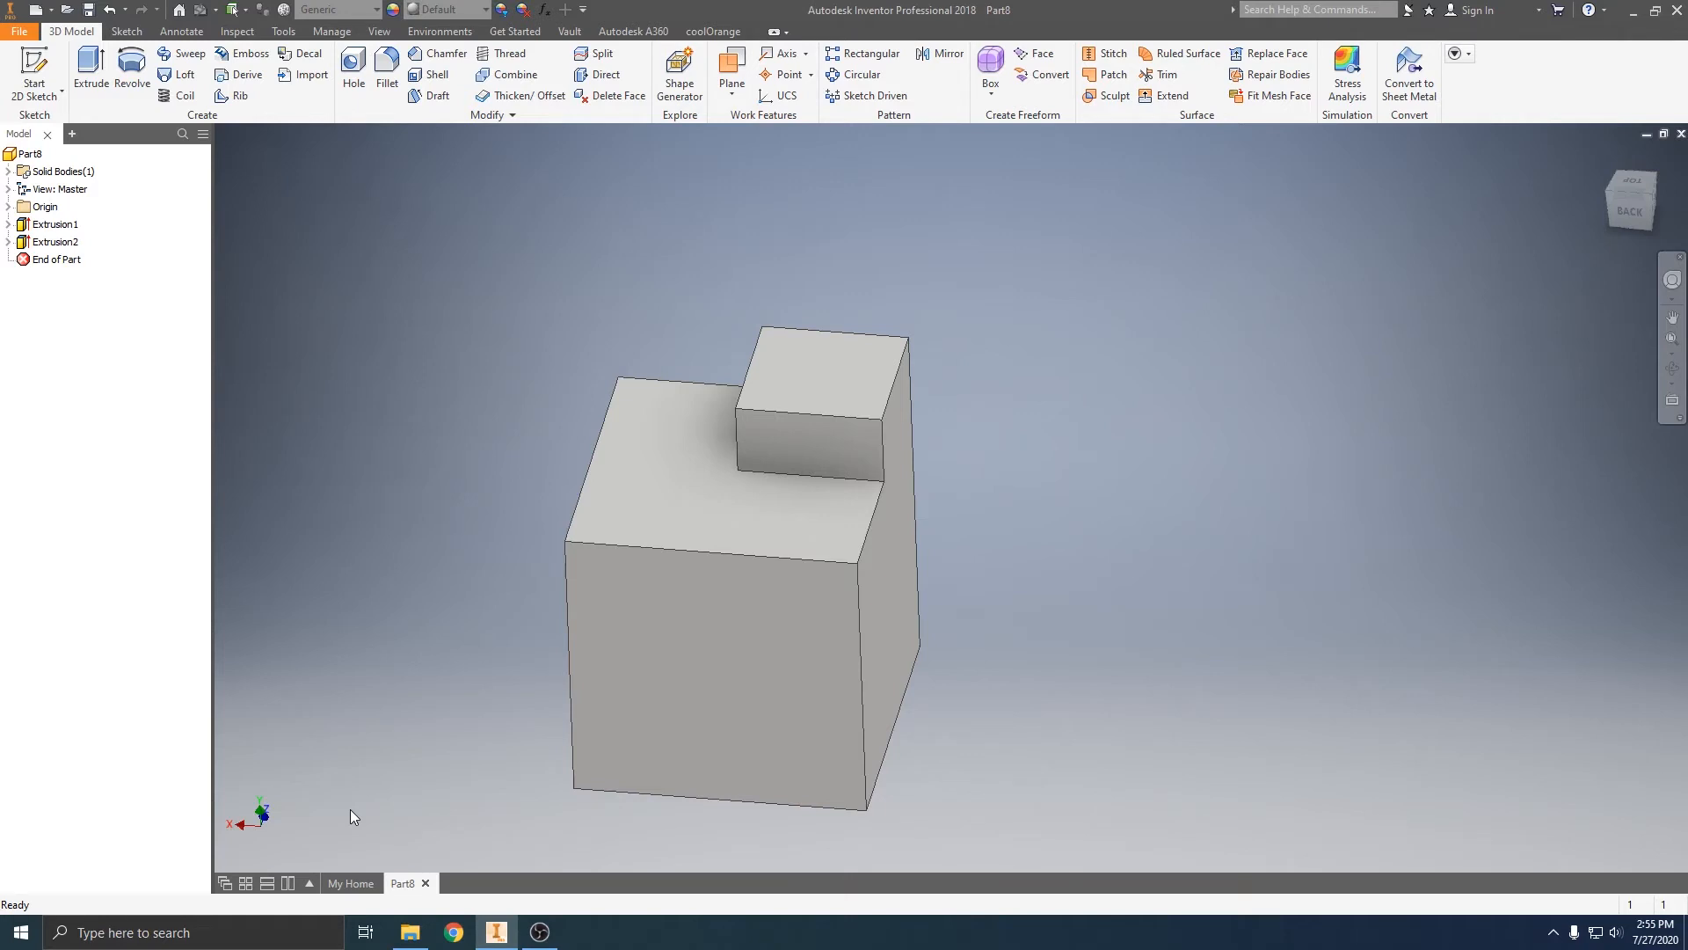
{"action": "middle_click_drag", "start_coordinate": [937, 655], "coordinate": [991, 648], "text": "shift"}
Create another new part and set its document length unit to millimeter.
{"action": "left_click", "coordinate": [350, 884]}
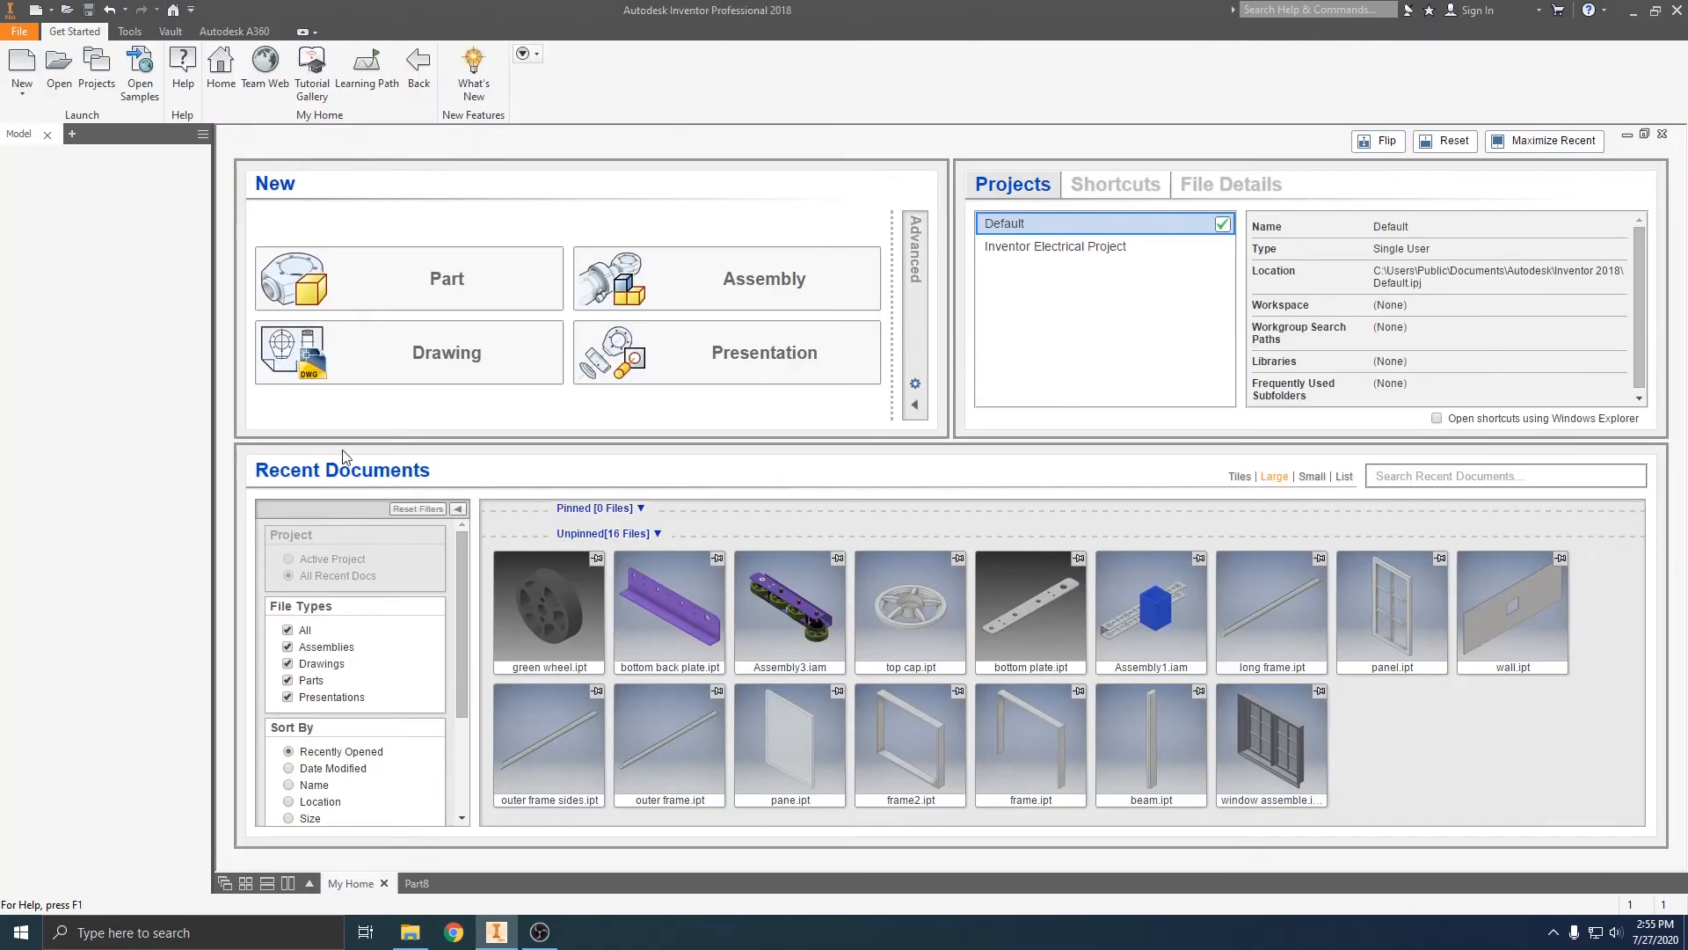
{"action": "left_click", "coordinate": [444, 289]}
{"action": "left_click", "coordinate": [789, 521]}
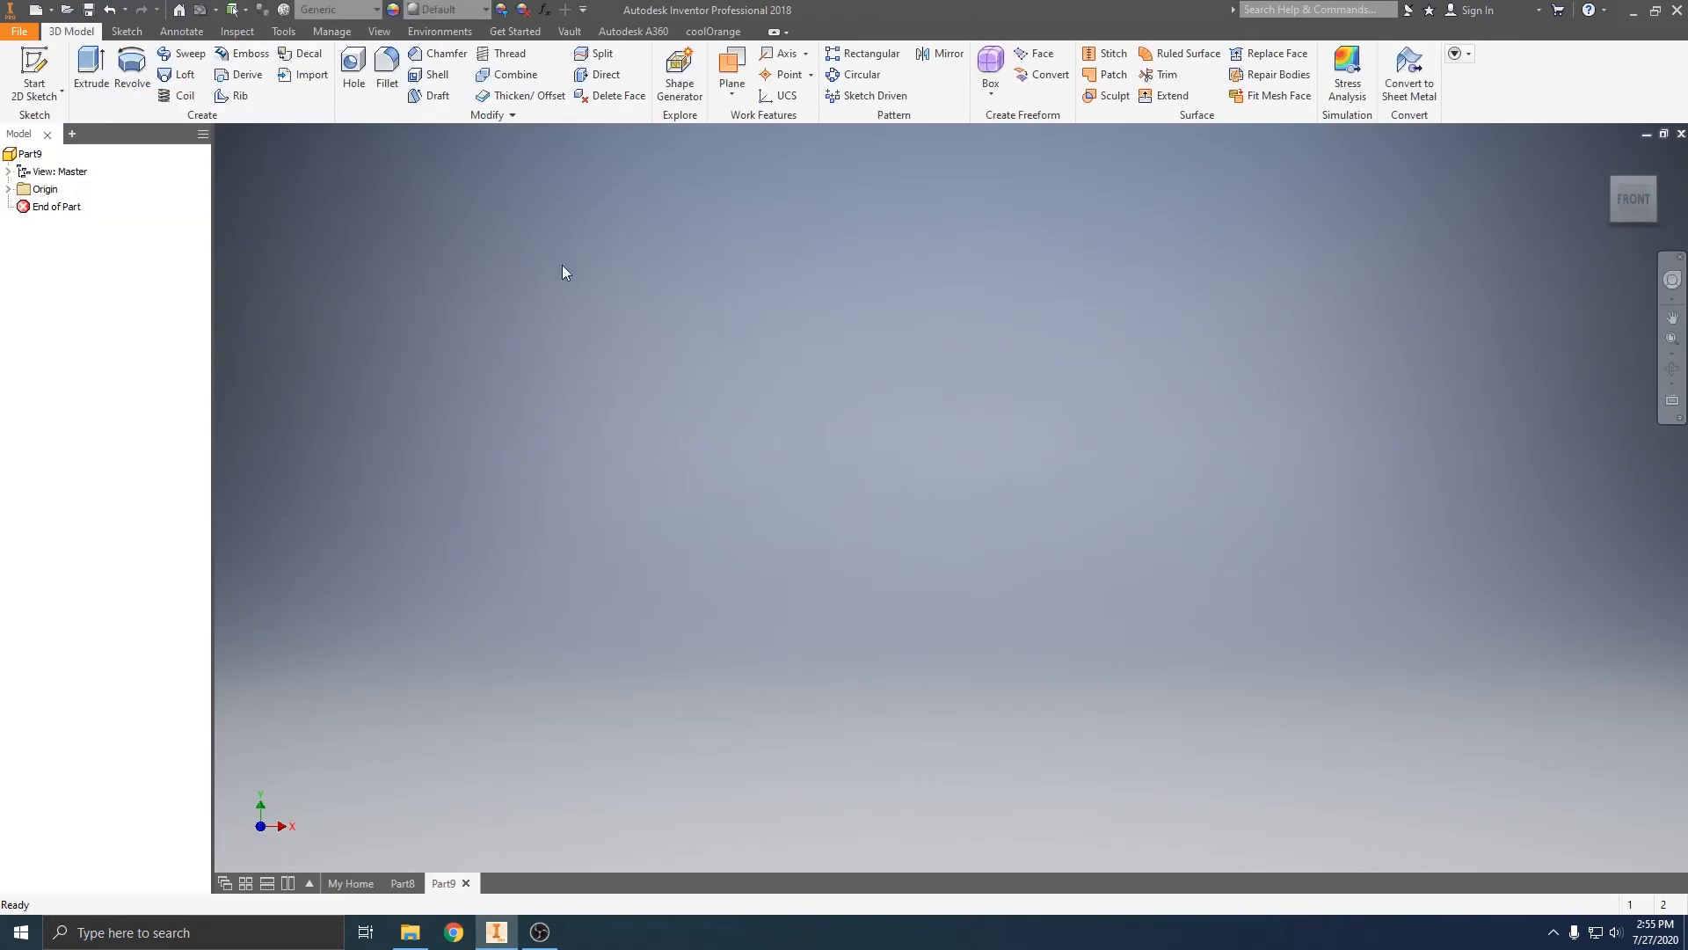
{"action": "left_click", "coordinate": [283, 31]}
{"action": "left_click", "coordinate": [339, 66]}
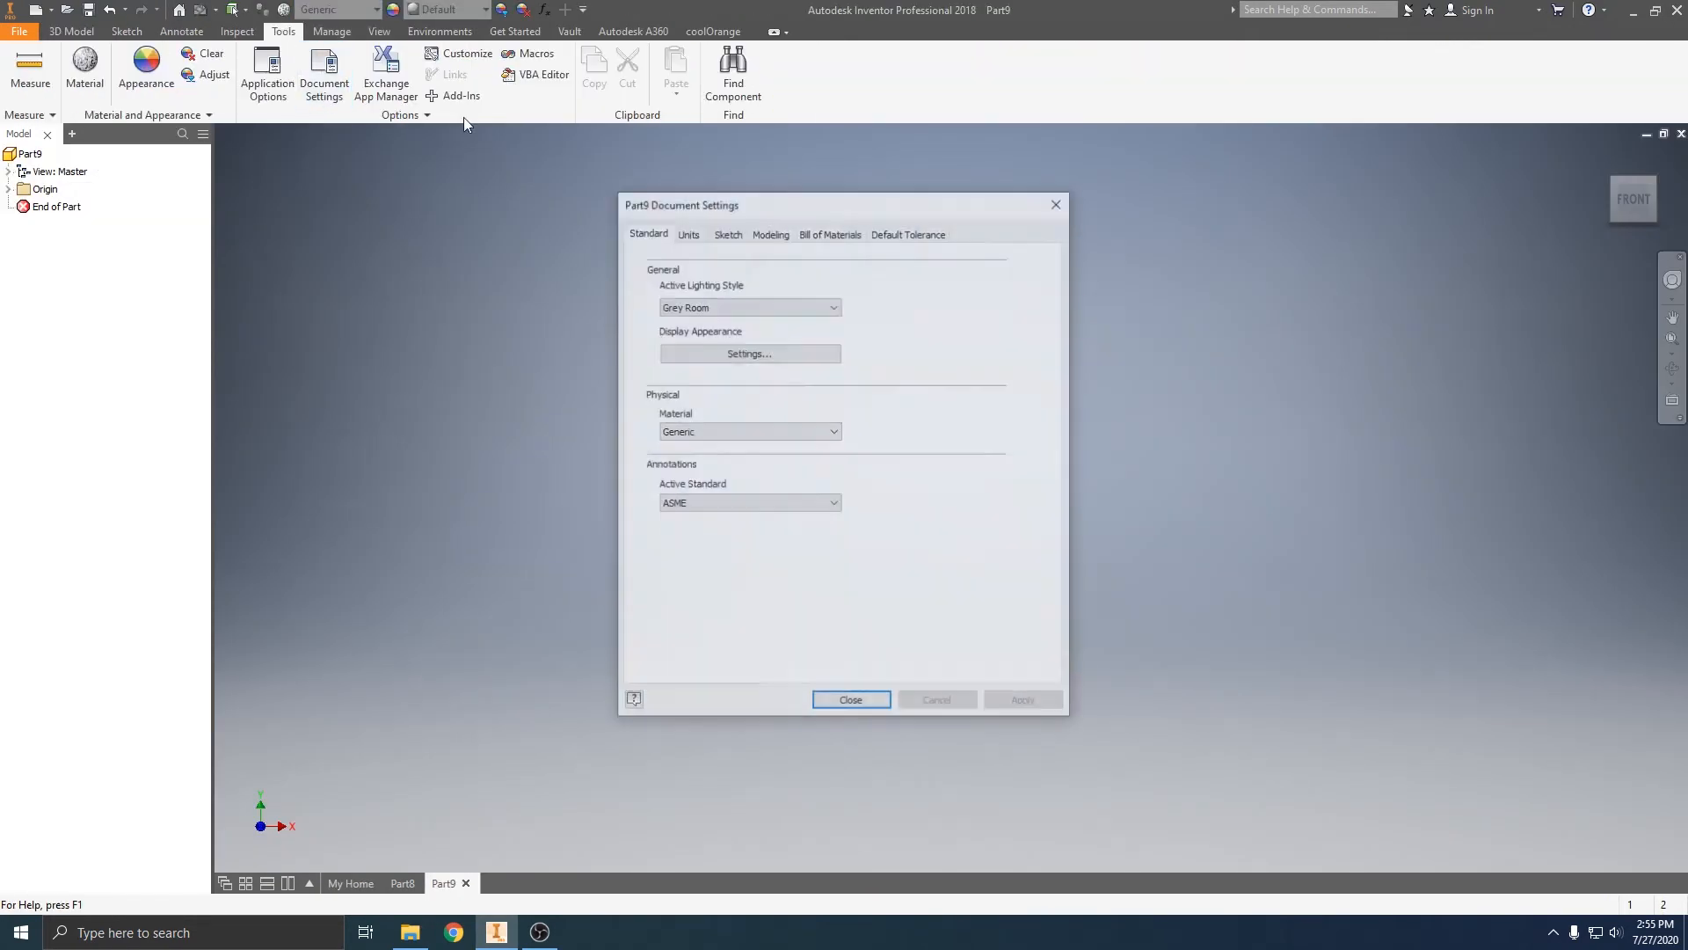
{"action": "left_click", "coordinate": [689, 232]}
{"action": "left_click", "coordinate": [692, 294]}
{"action": "left_click", "coordinate": [682, 346]}
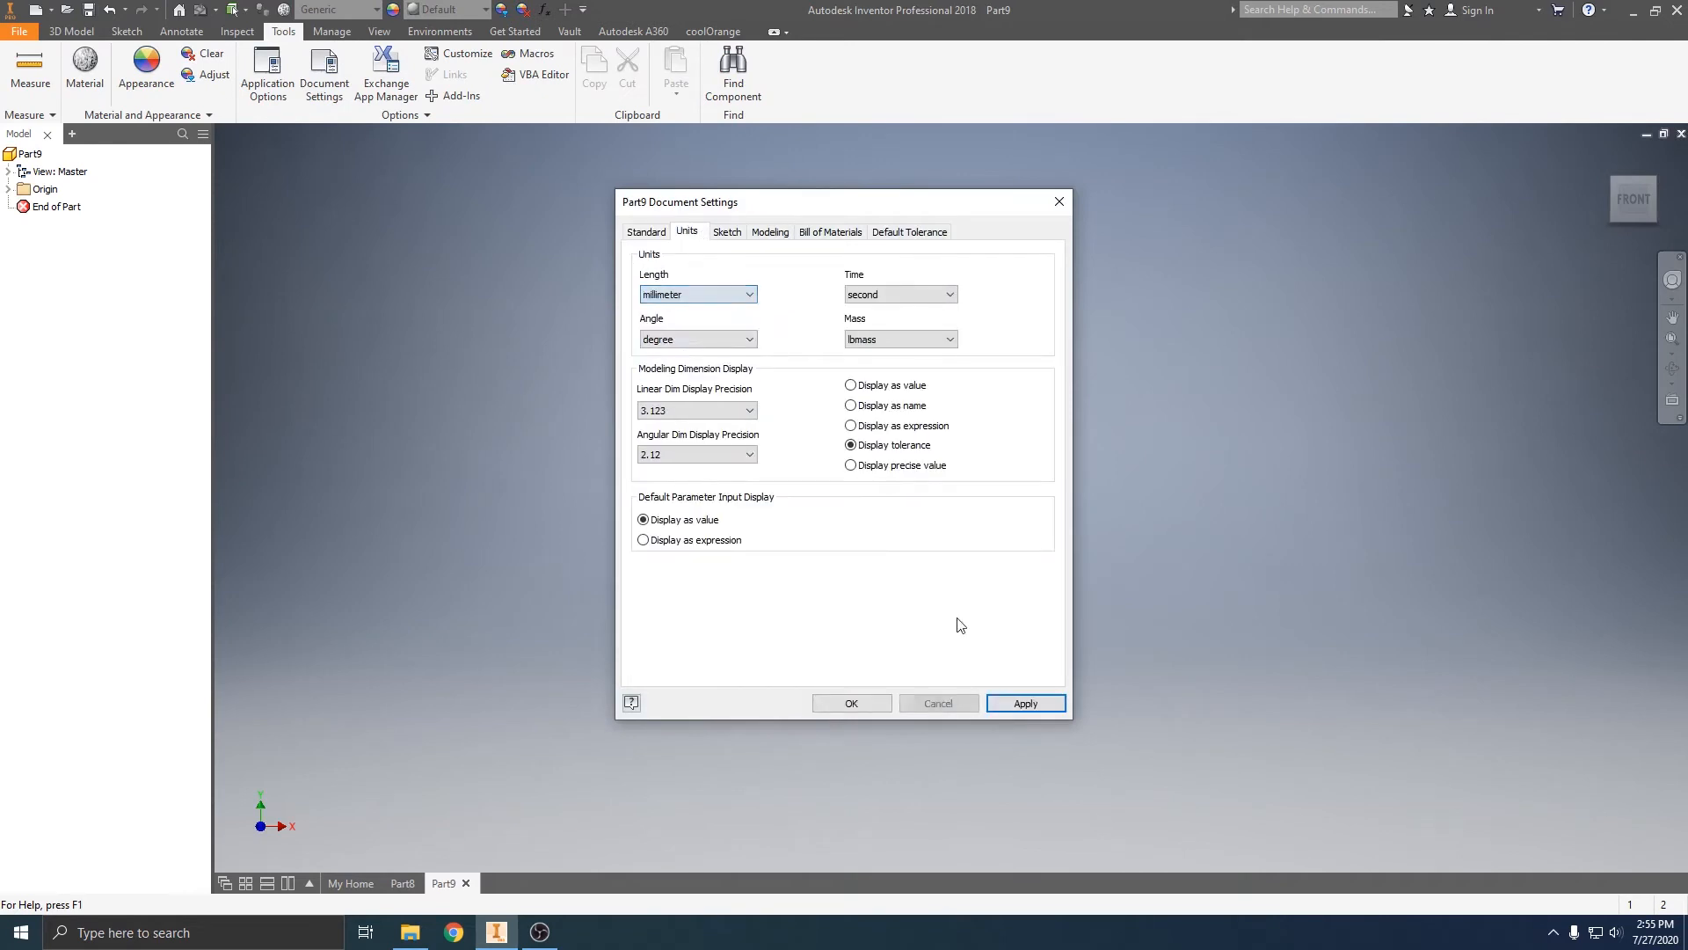
{"action": "left_click", "coordinate": [846, 703]}
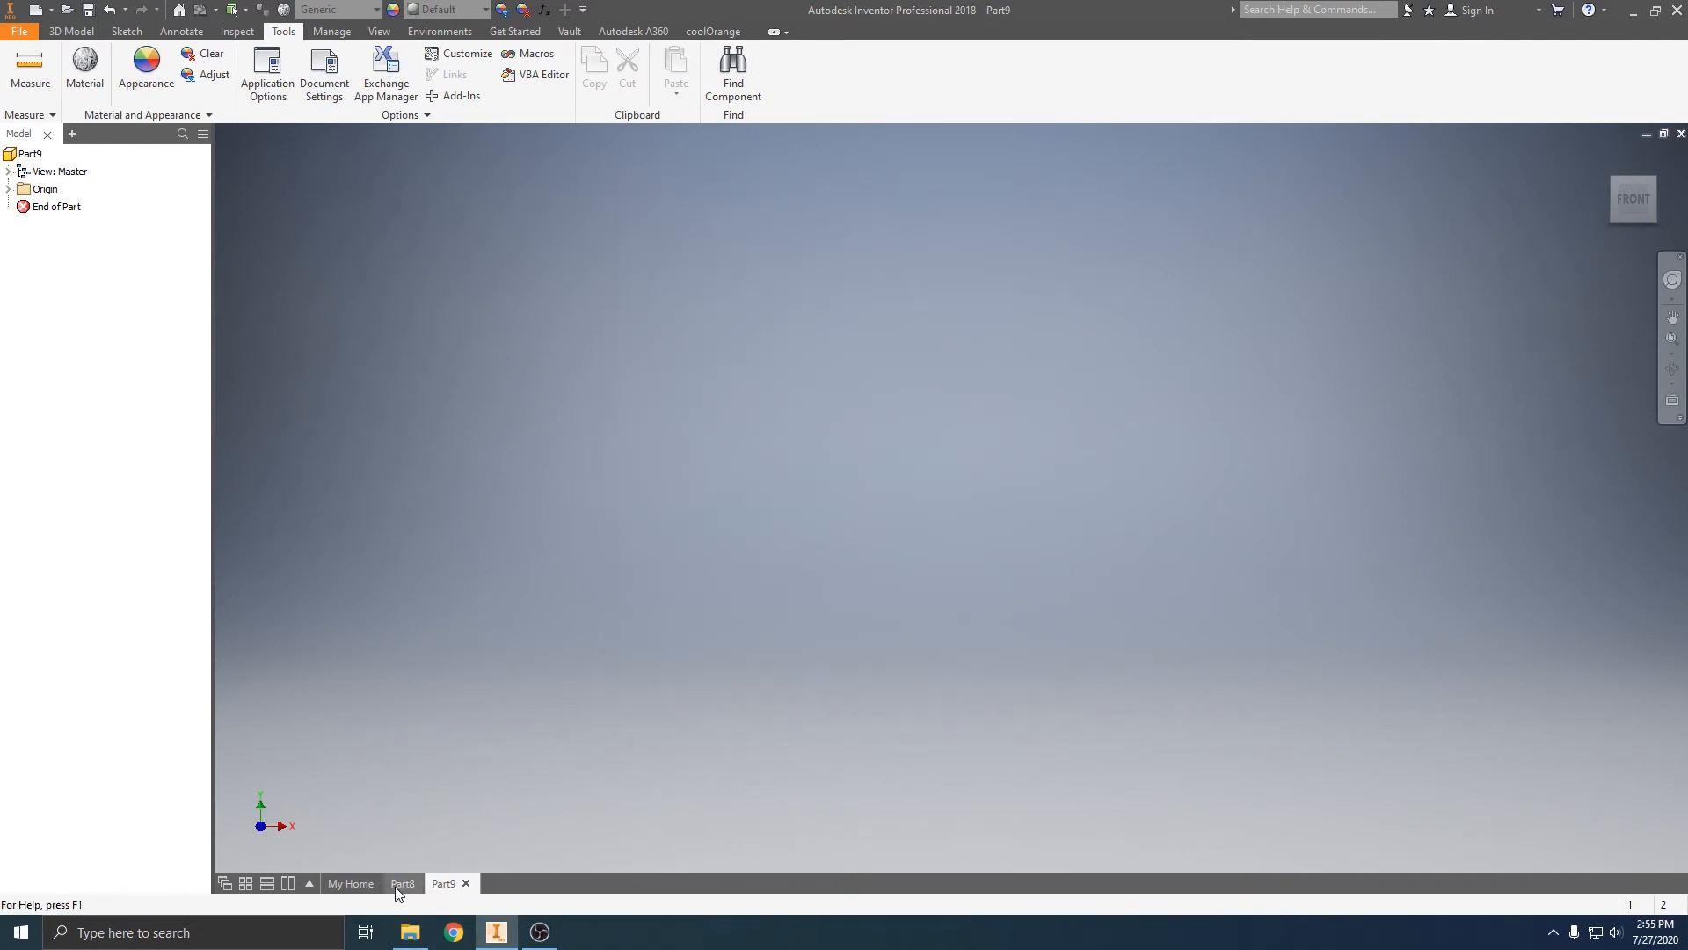
{"action": "left_click", "coordinate": [402, 883]}
{"action": "middle_click_drag", "start_coordinate": [736, 700], "coordinate": [652, 621], "text": "shift"}
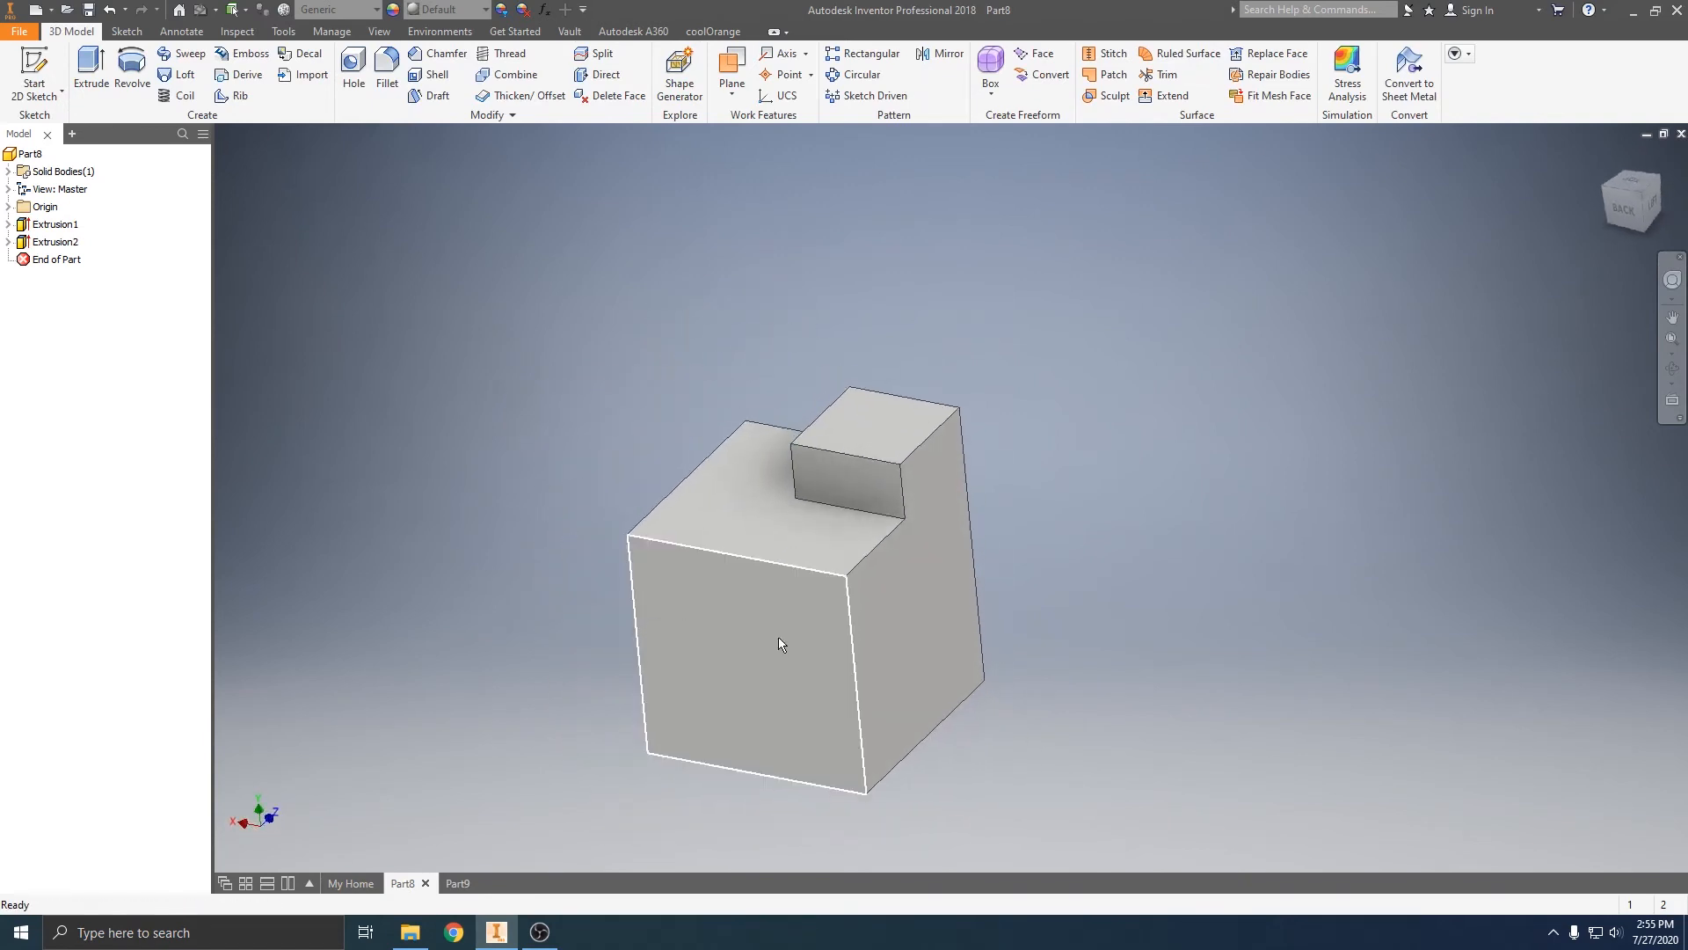
{"action": "left_click", "coordinate": [455, 881]}
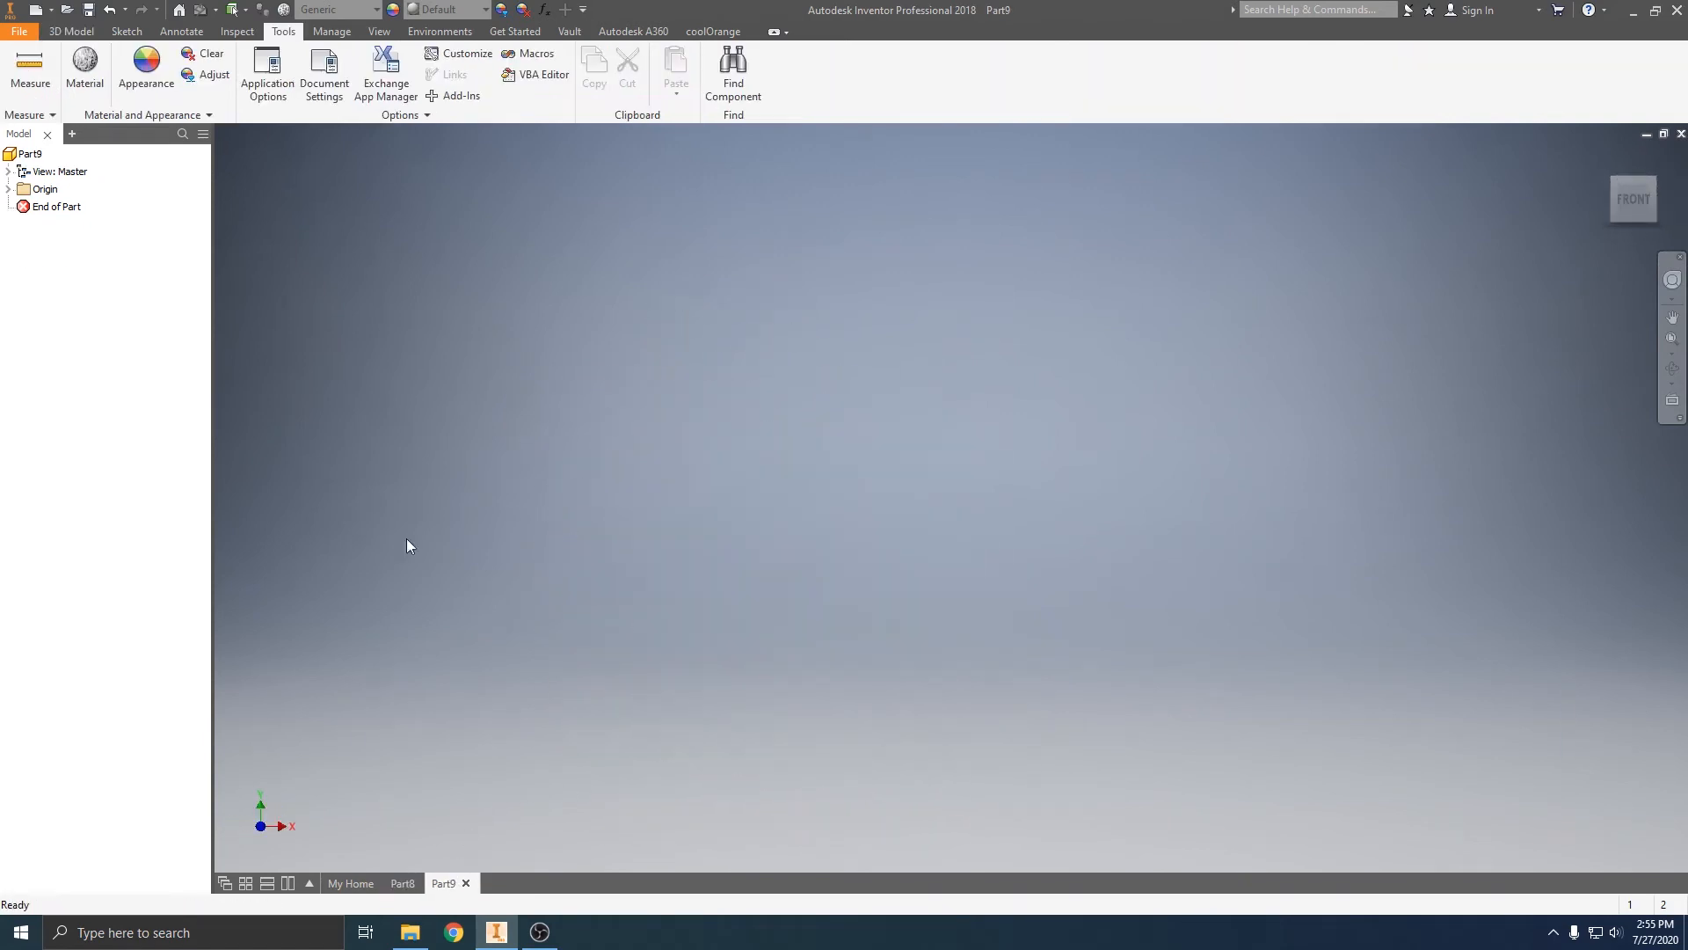
Sketch a 20 by 20 mm rectangle on the horizontal XZ plane of the new part, with one corner at the origin.
{"action": "left_click", "coordinate": [127, 31]}
{"action": "left_click", "coordinate": [226, 63]}
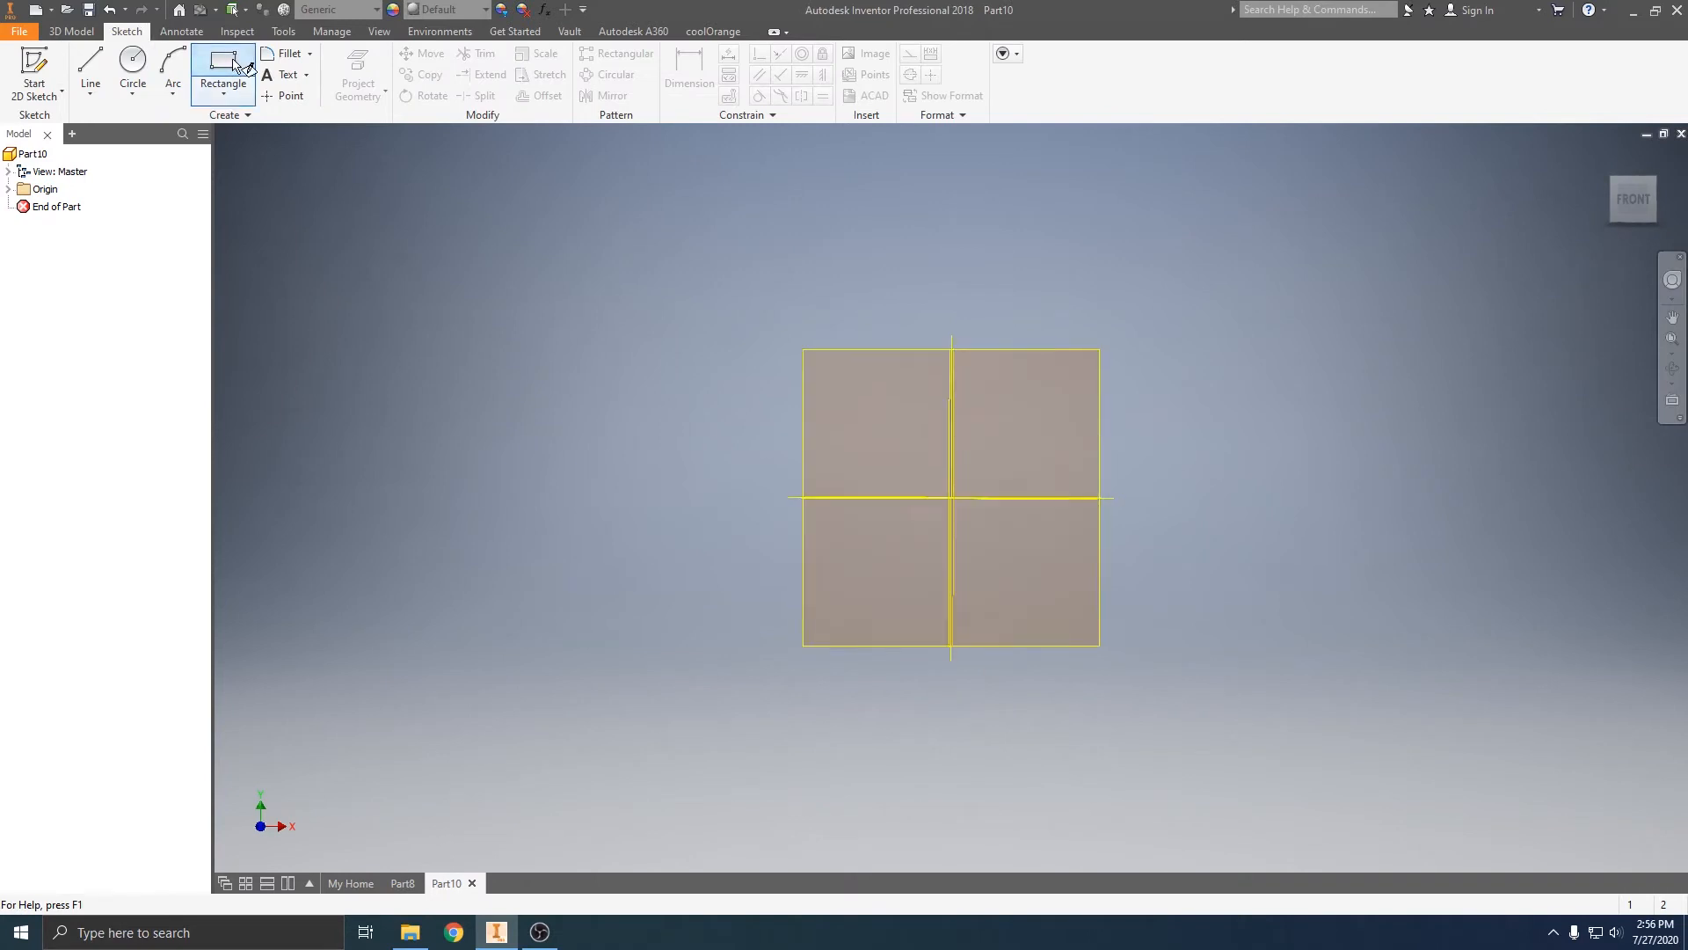
{"action": "left_click", "coordinate": [905, 547]}
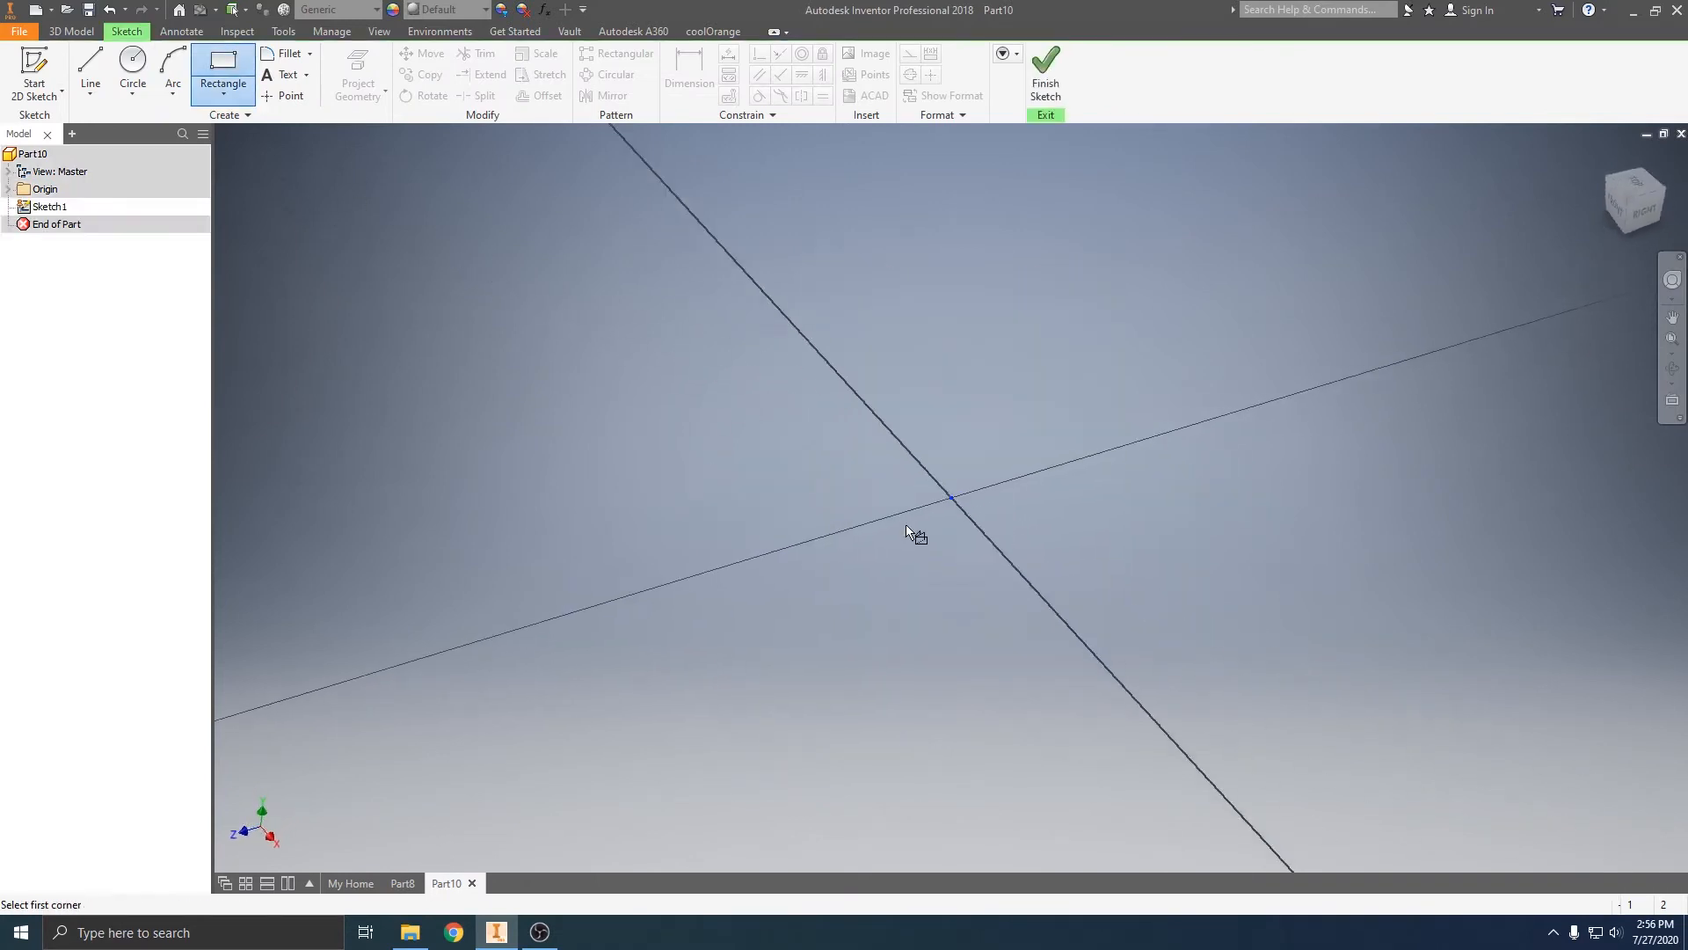
{"action": "left_click", "coordinate": [951, 498]}
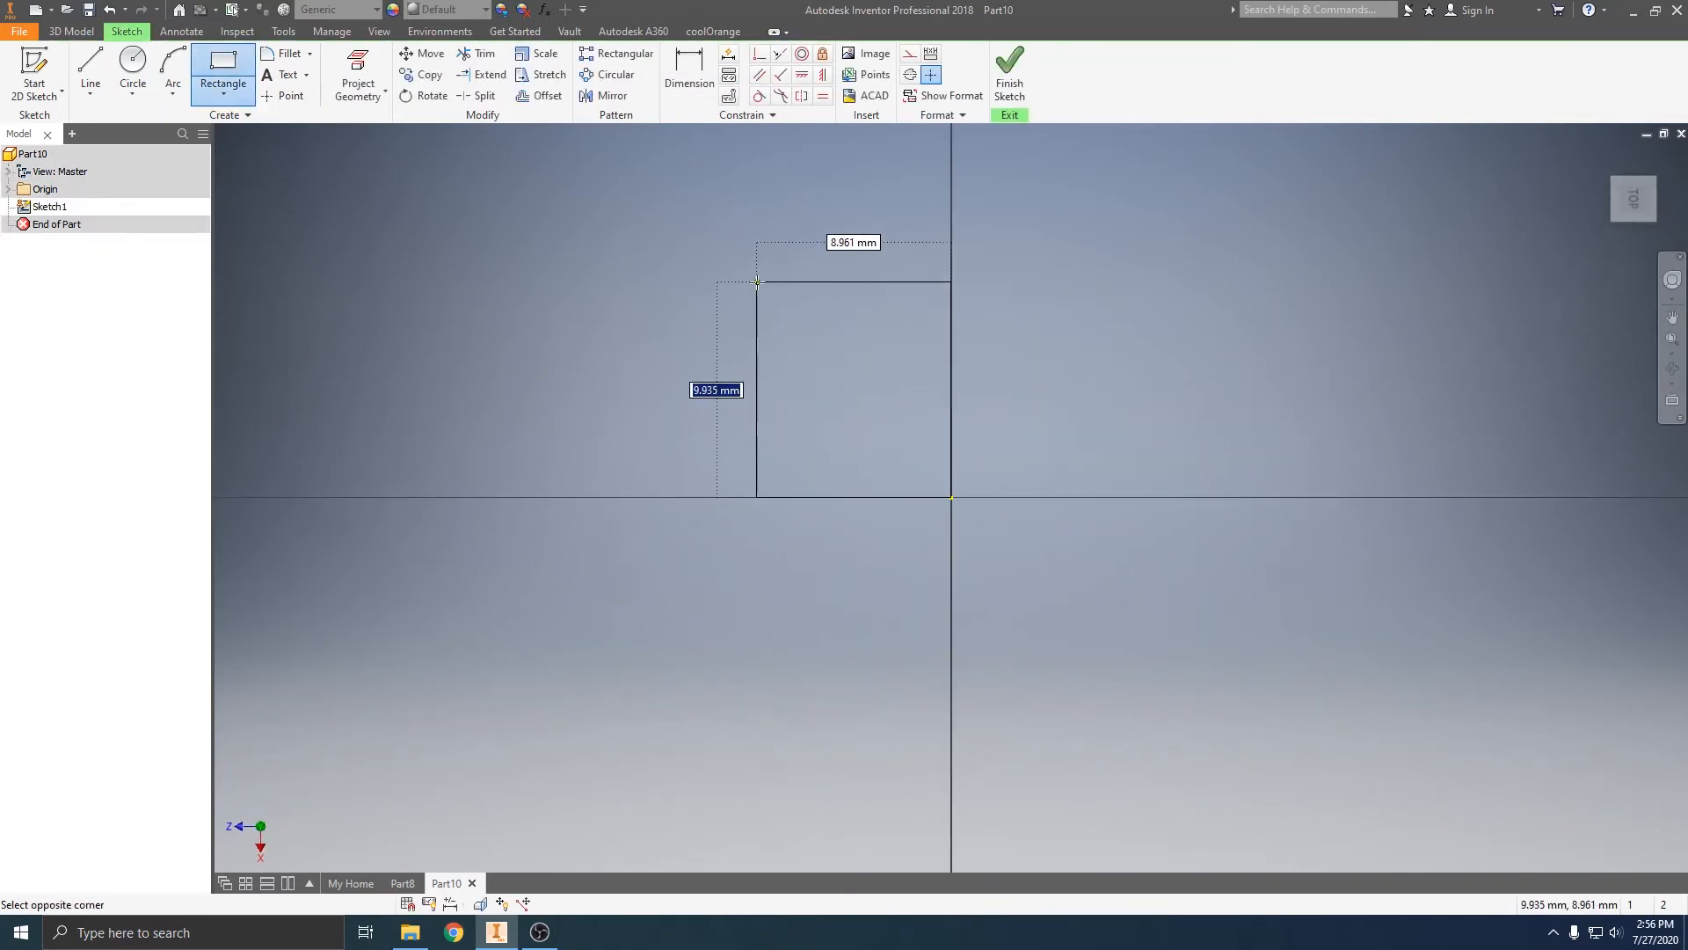
{"action": "type", "text": "20"}
{"action": "key", "text": "Tab"}
{"action": "type", "text": "20"}
{"action": "key", "text": "Return"}
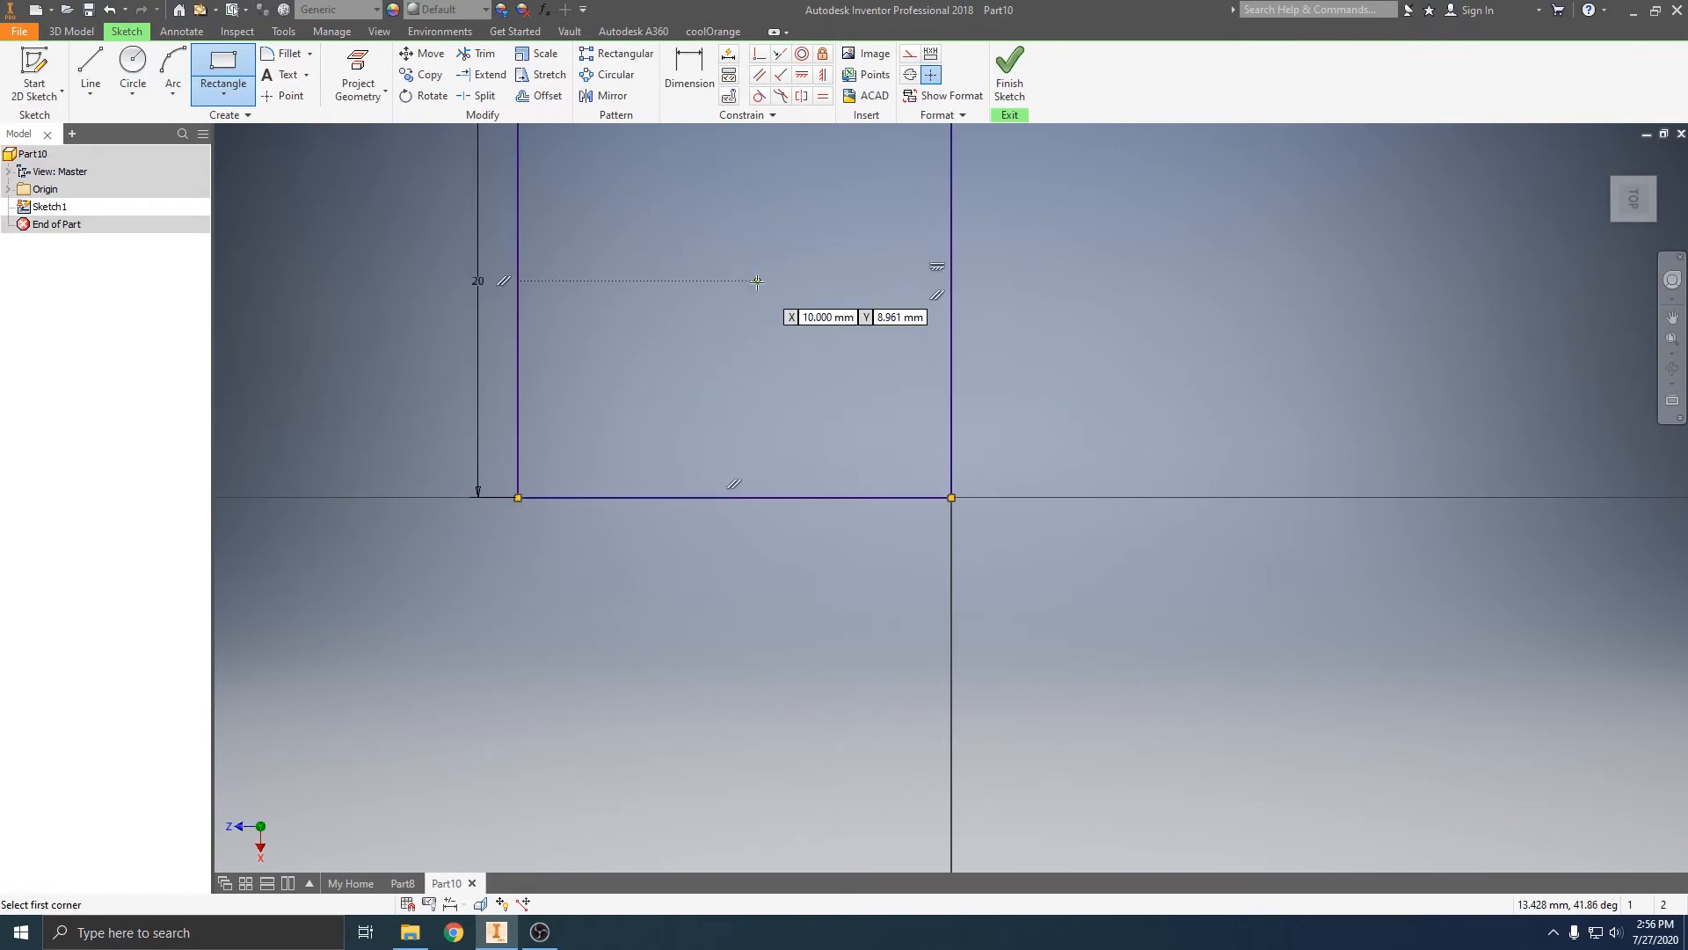
{"action": "middle_click_drag", "start_coordinate": [781, 195], "coordinate": [783, 338]}
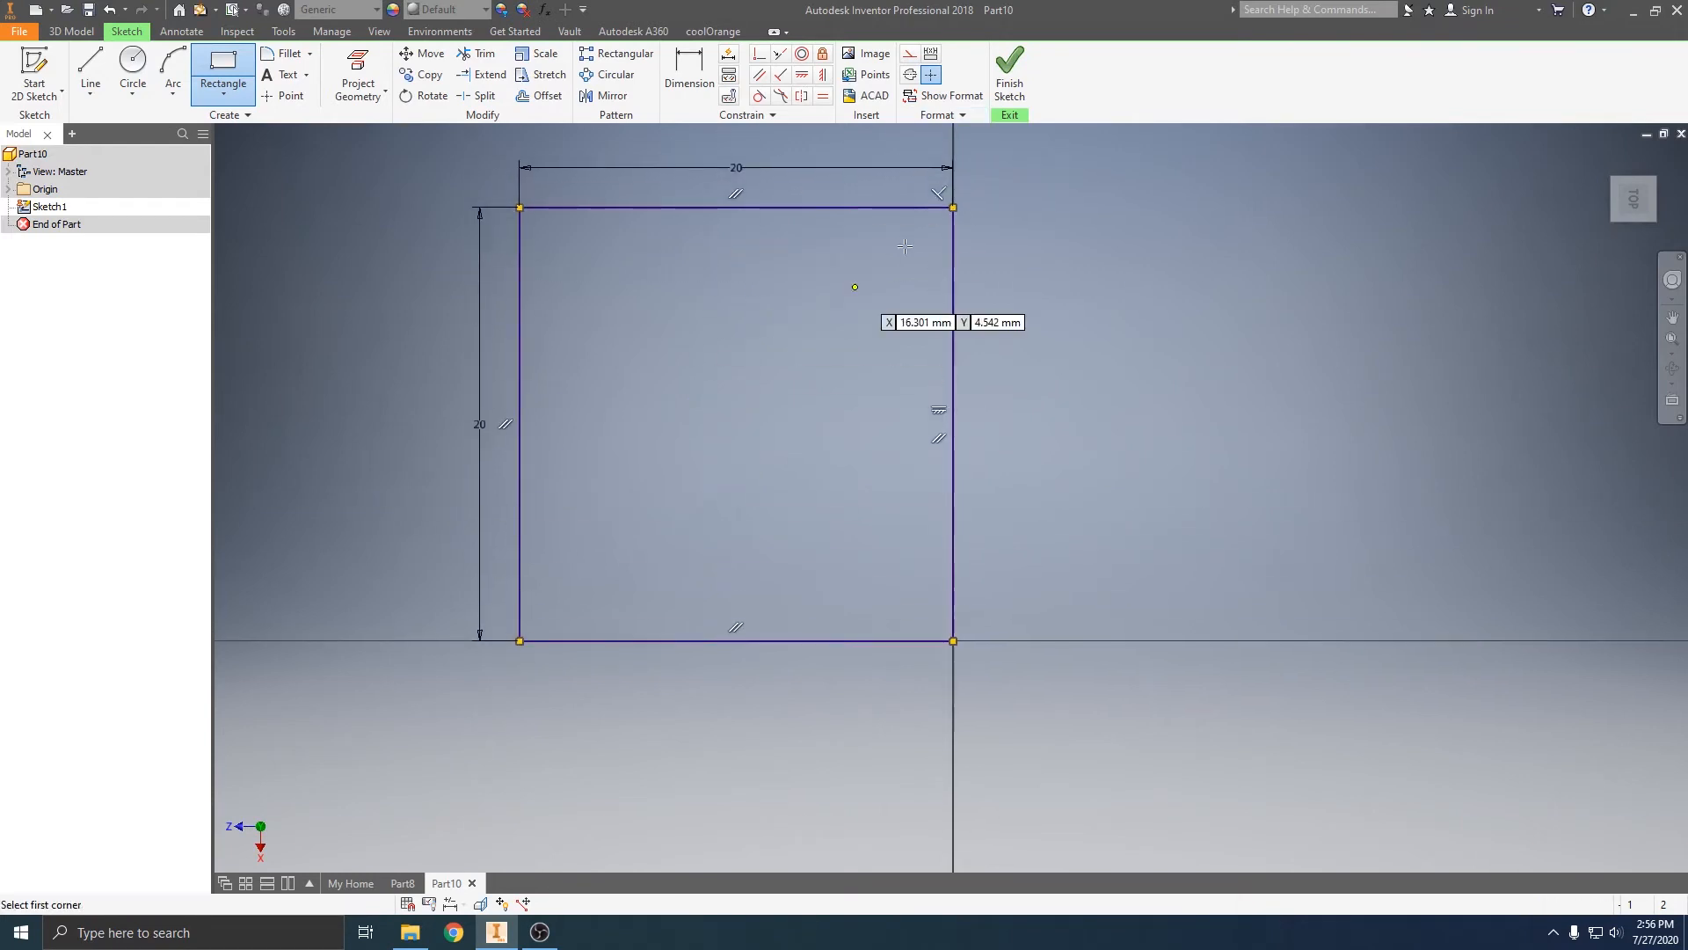
{"action": "left_click", "coordinate": [1011, 83]}
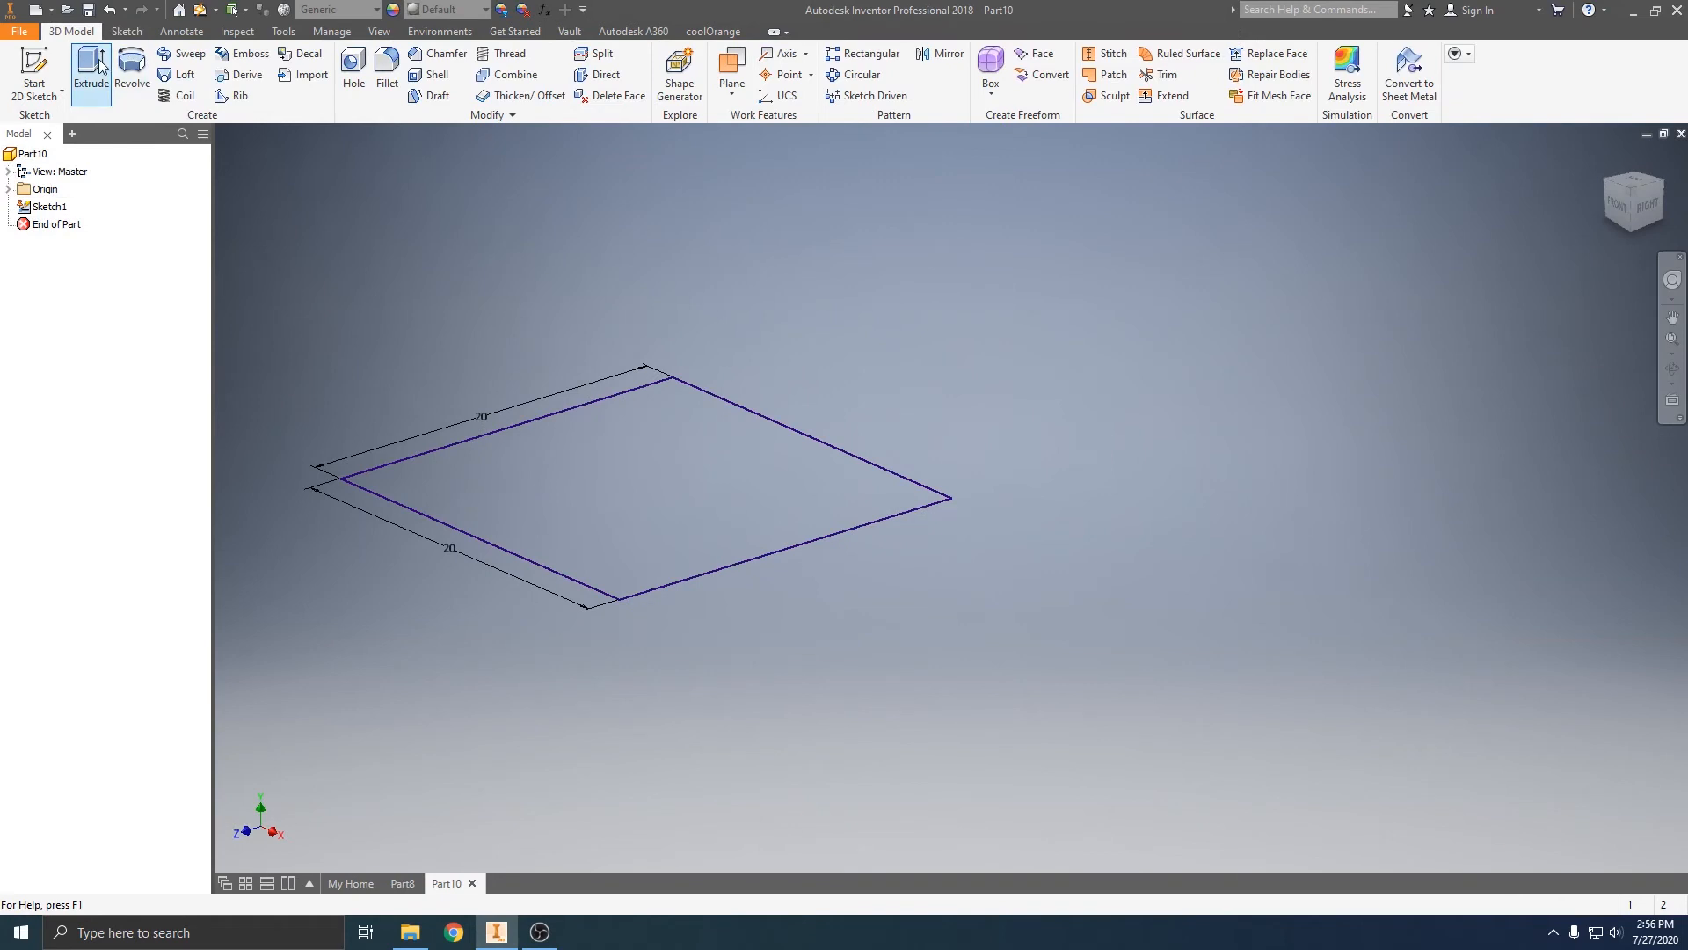
Extrude the 20 by 20 mm profile upward by a distance of 25 mm to form a block.
{"action": "left_click", "coordinate": [91, 70]}
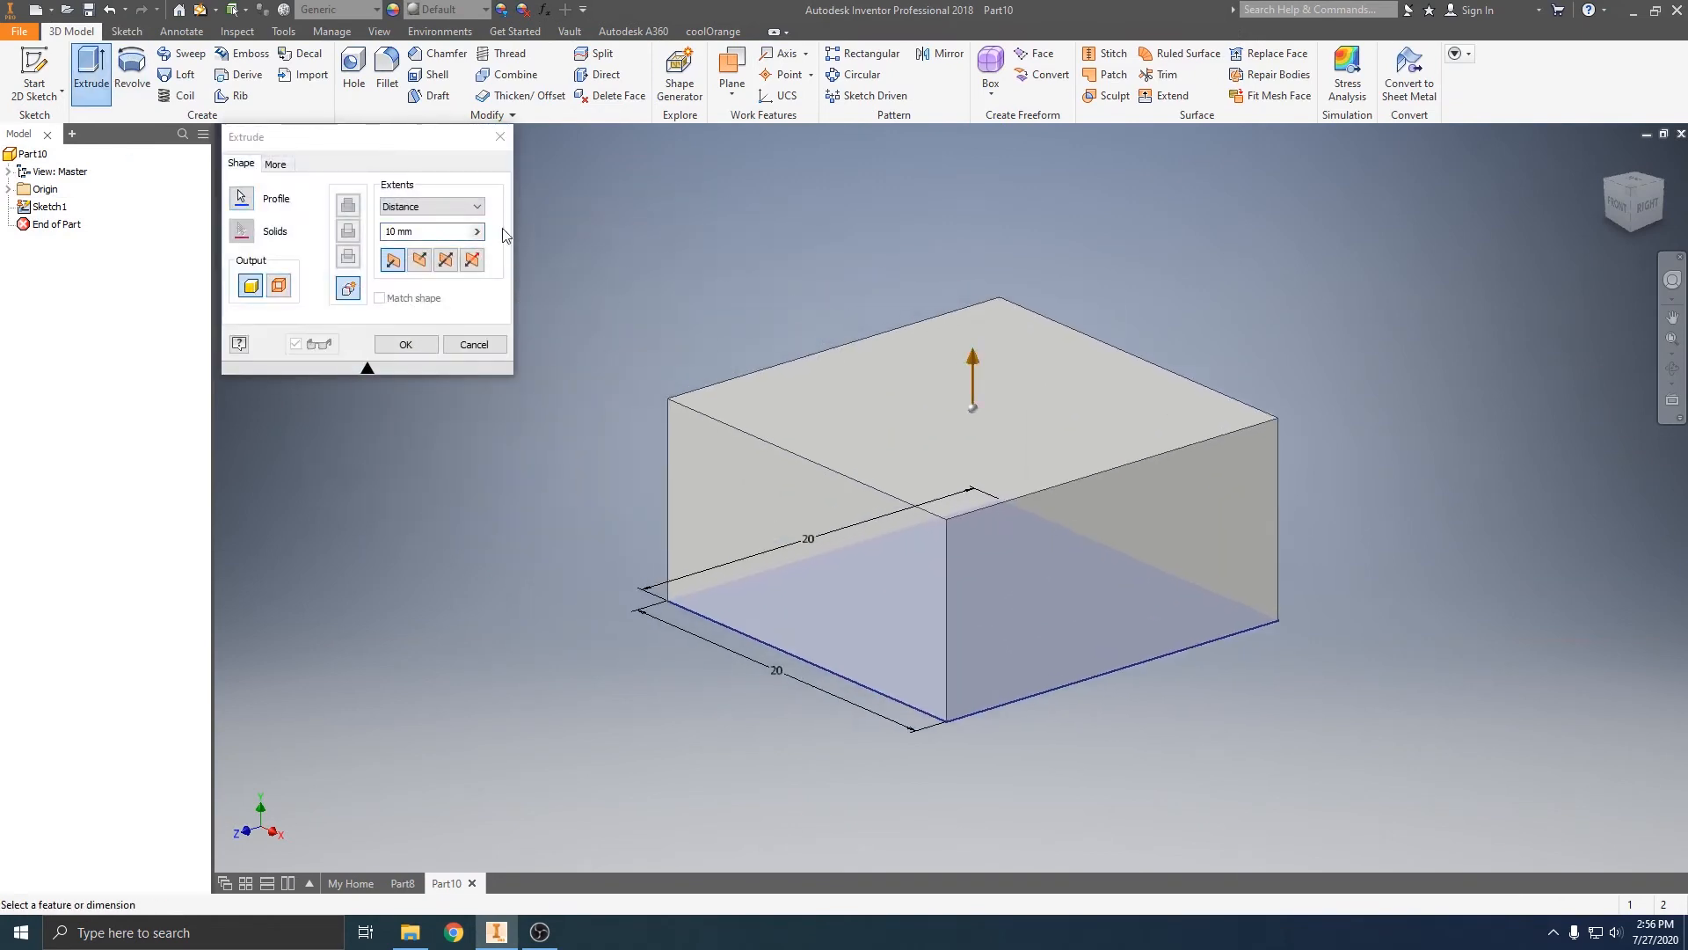
{"action": "left_click", "coordinate": [412, 232]}
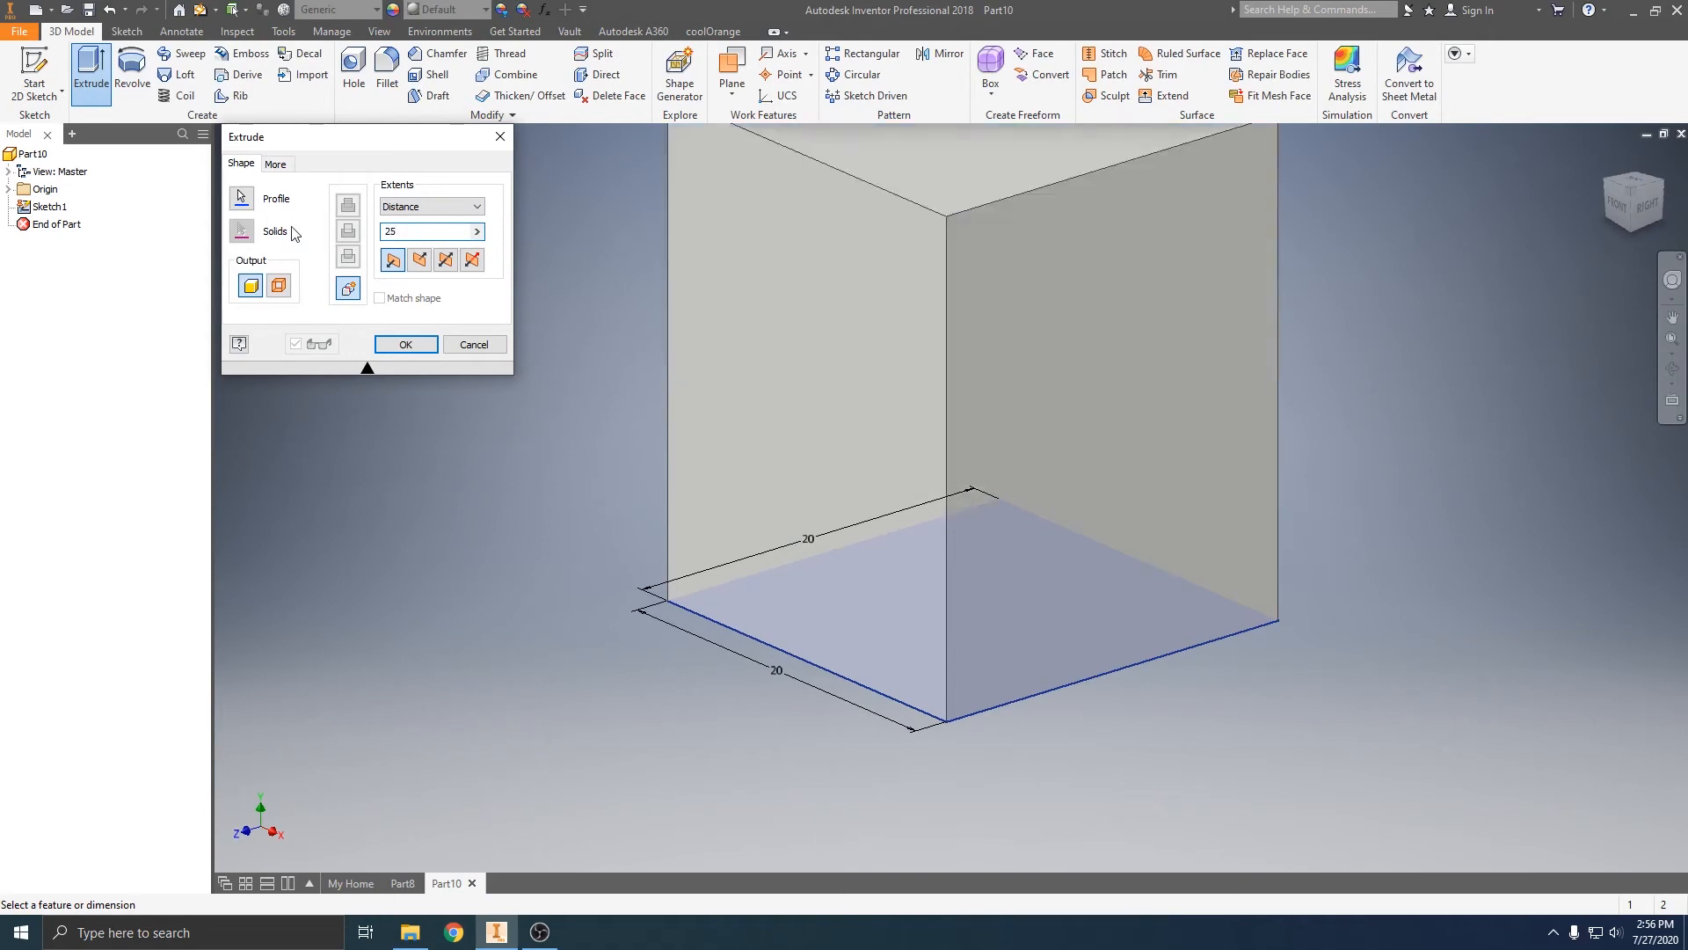
{"action": "key", "text": "Return"}
{"action": "scroll", "coordinate": [643, 240], "scroll_direction": "down", "scroll_amount": 3}
{"action": "middle_click_drag", "start_coordinate": [644, 240], "coordinate": [513, 411]}
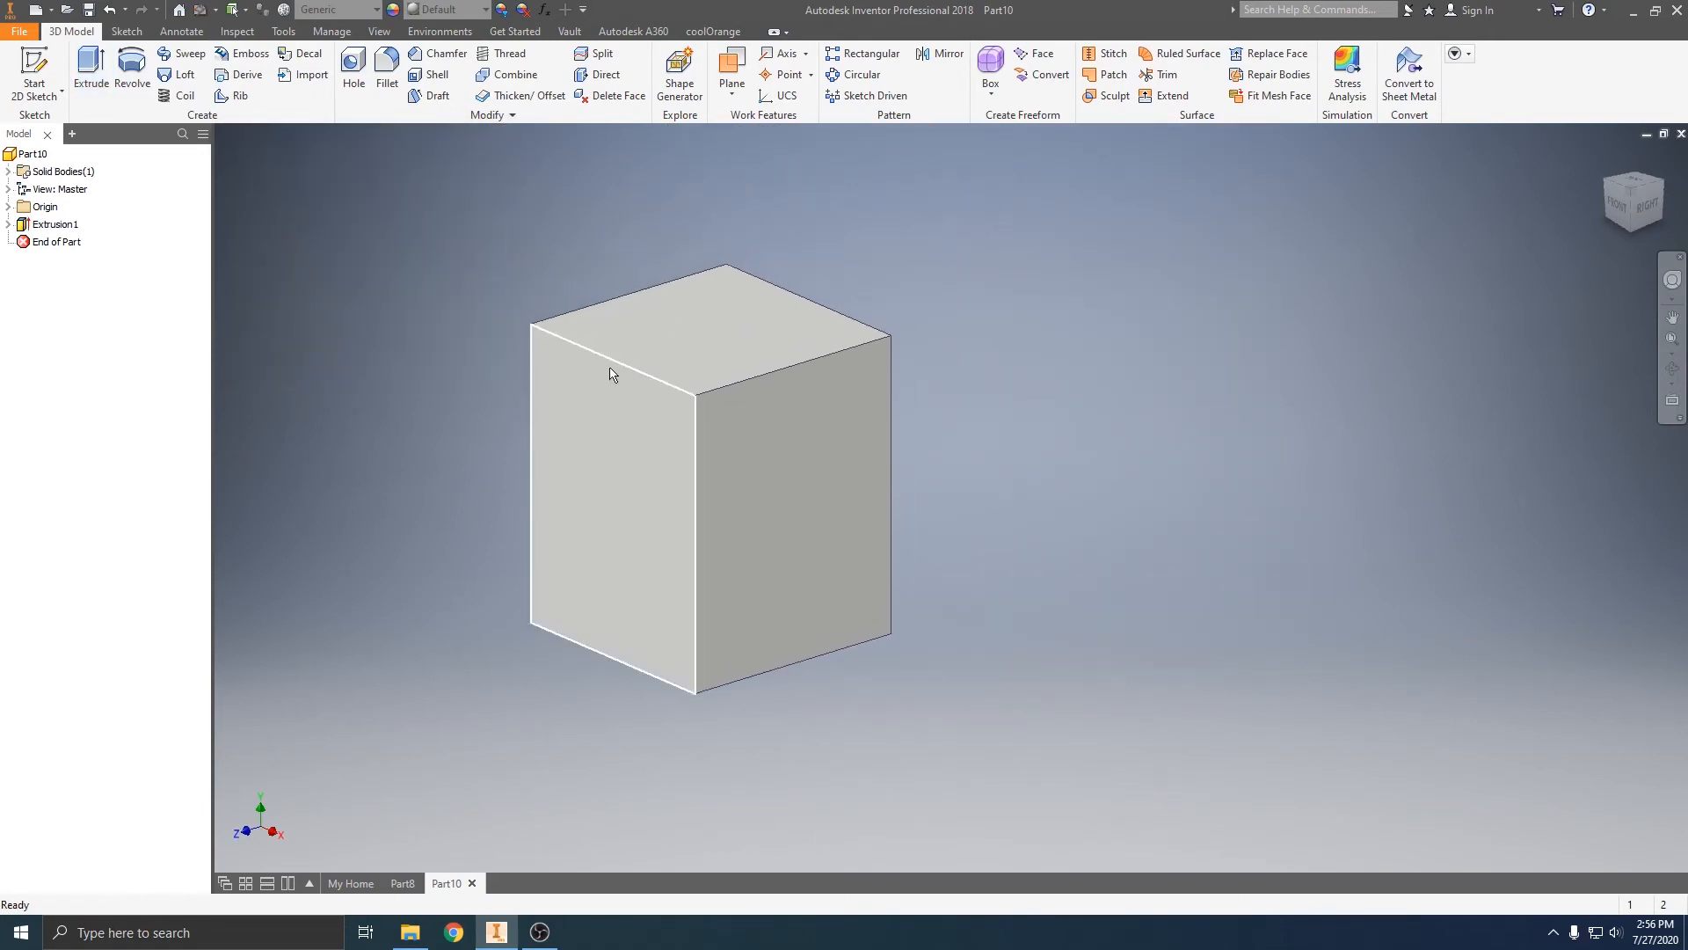
{"action": "left_click", "coordinate": [402, 883]}
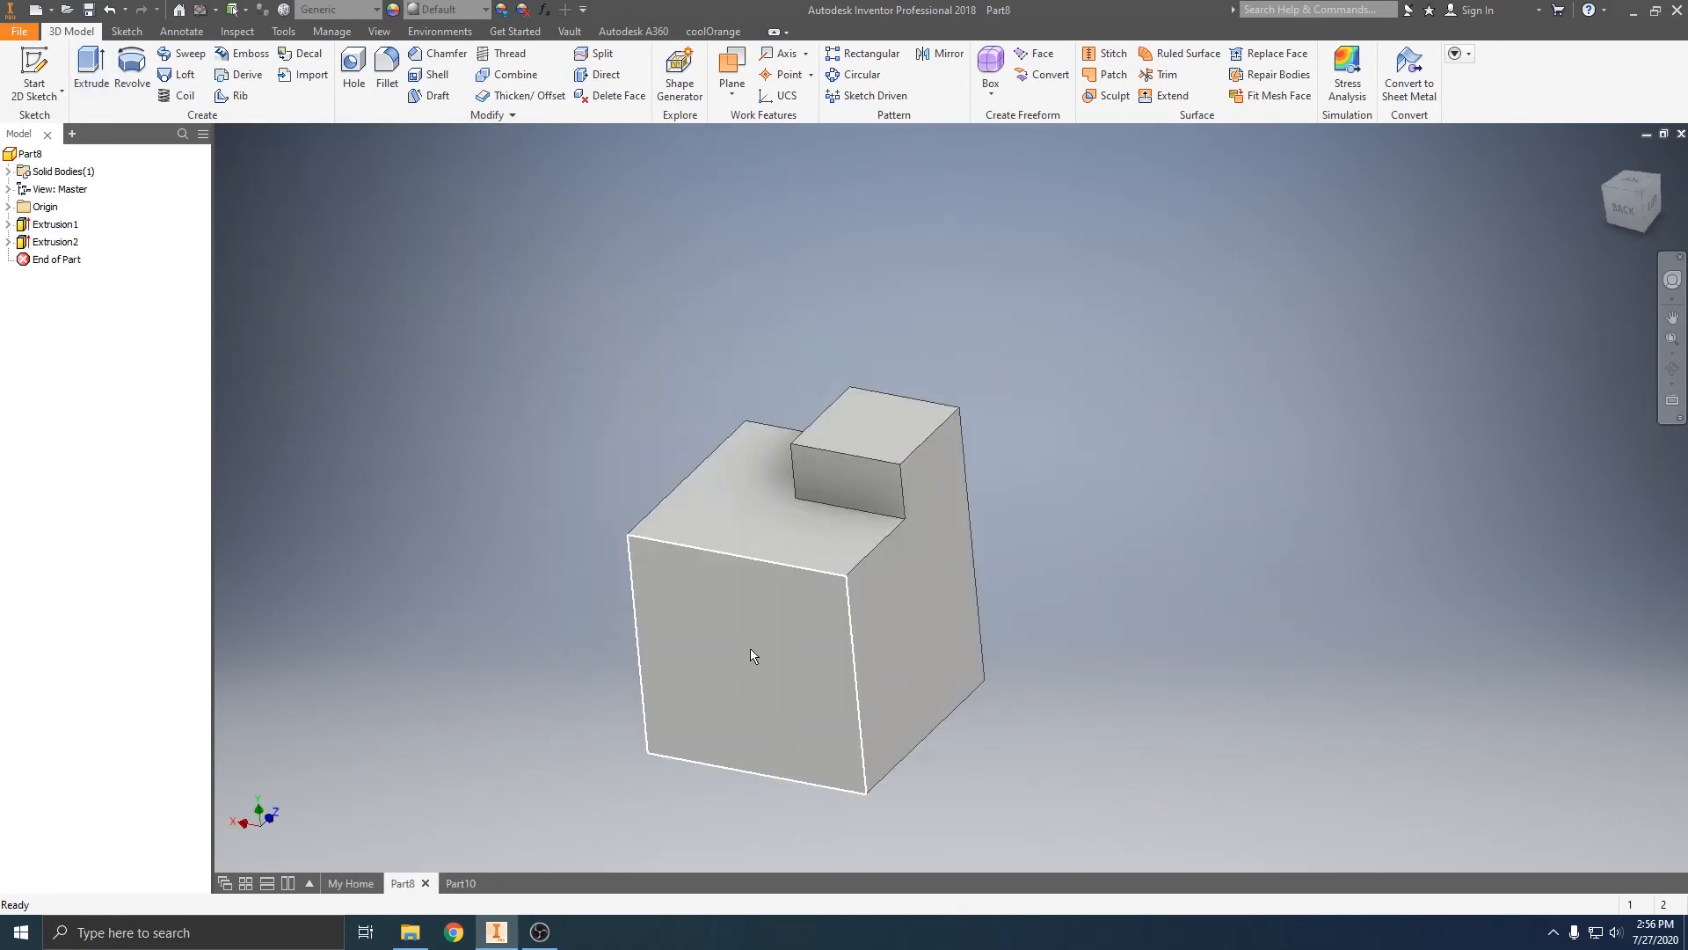
{"action": "middle_click_drag", "start_coordinate": [753, 654], "coordinate": [754, 581], "text": "shift"}
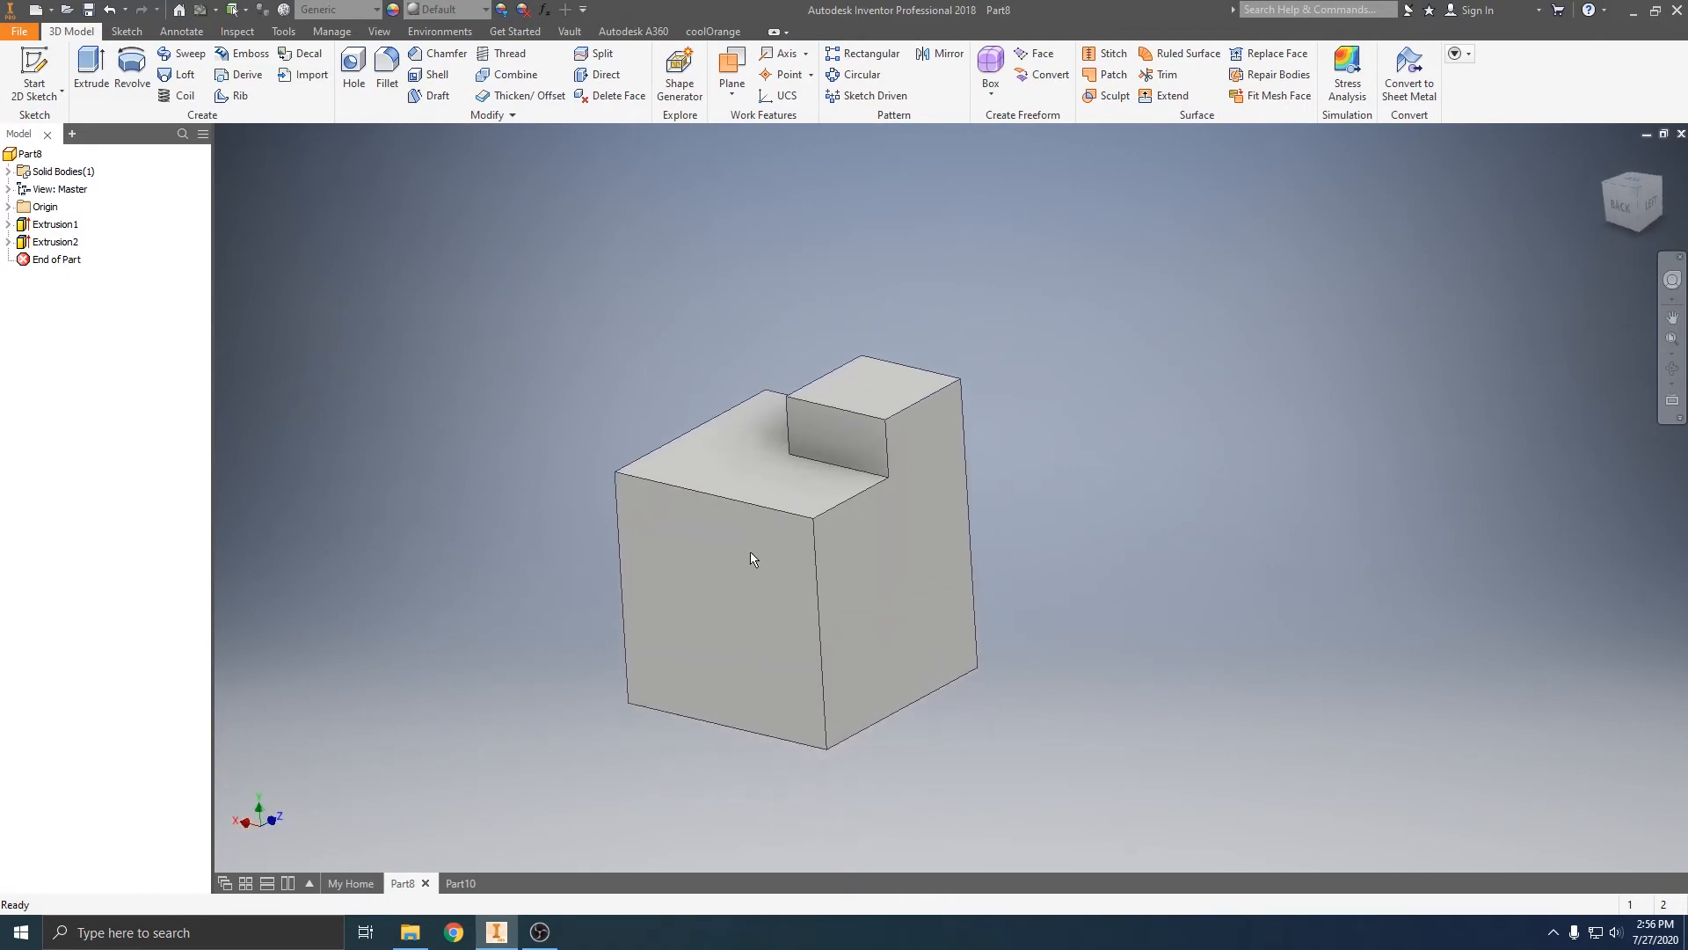
{"action": "left_click", "coordinate": [460, 882]}
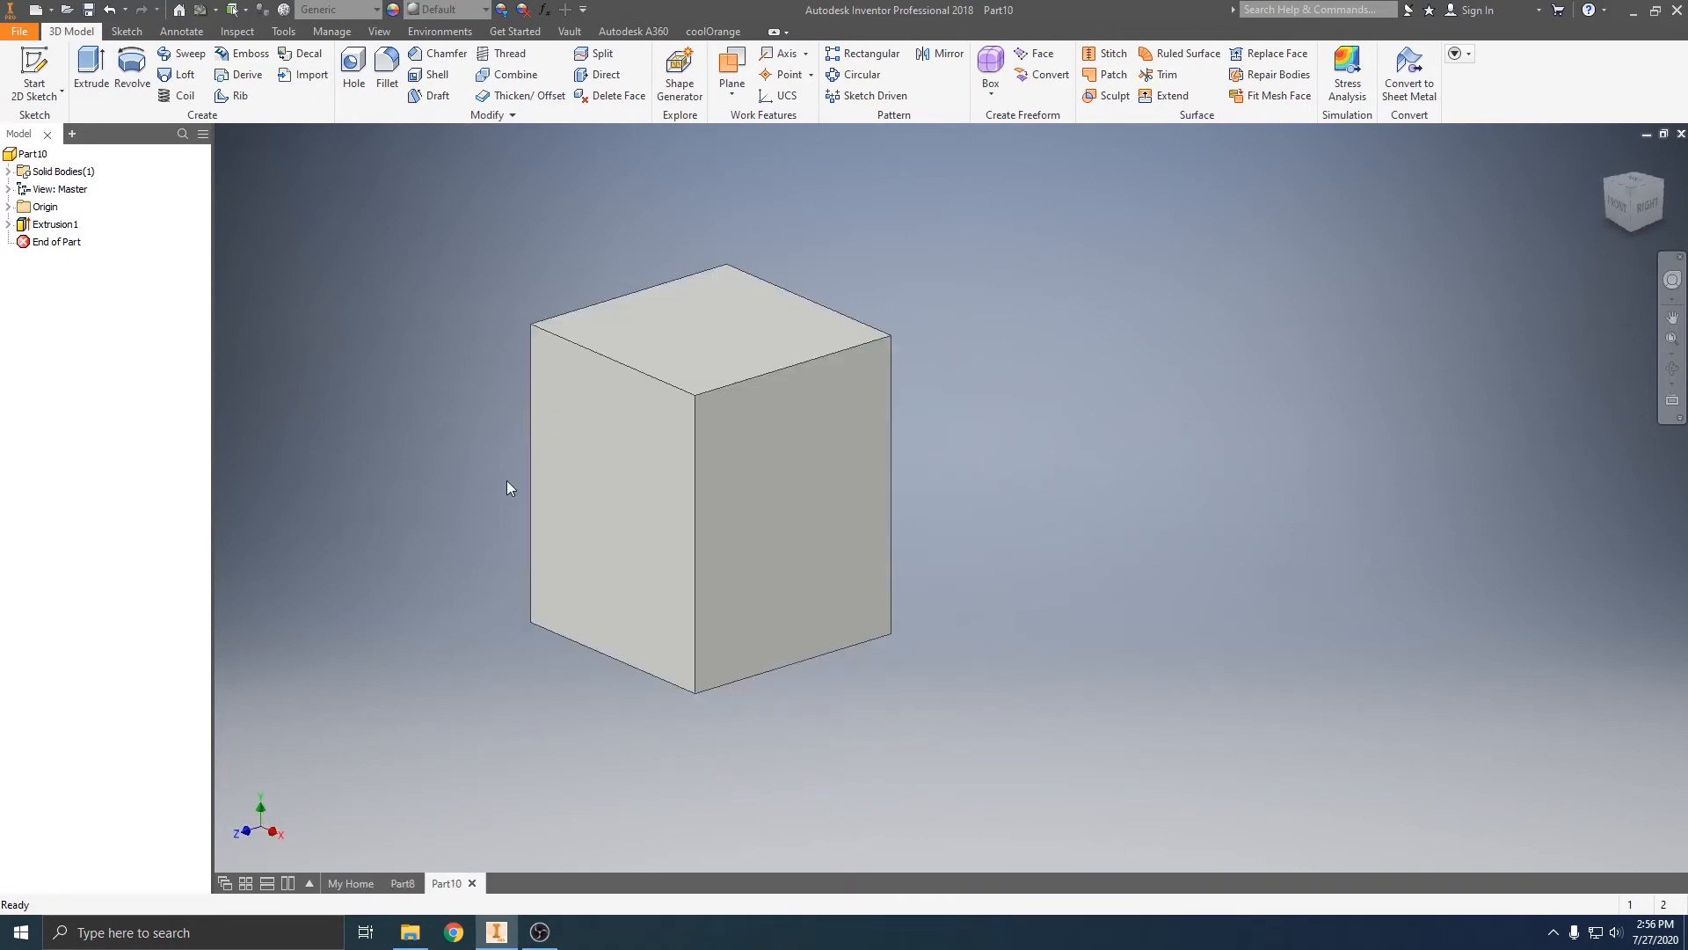
On the block's top face, sketch a 10 mm line along one edge, a 10 mm line perpendicular to it, and a line across to the adjacent edge.
{"action": "left_click", "coordinate": [127, 30]}
{"action": "left_click", "coordinate": [220, 69]}
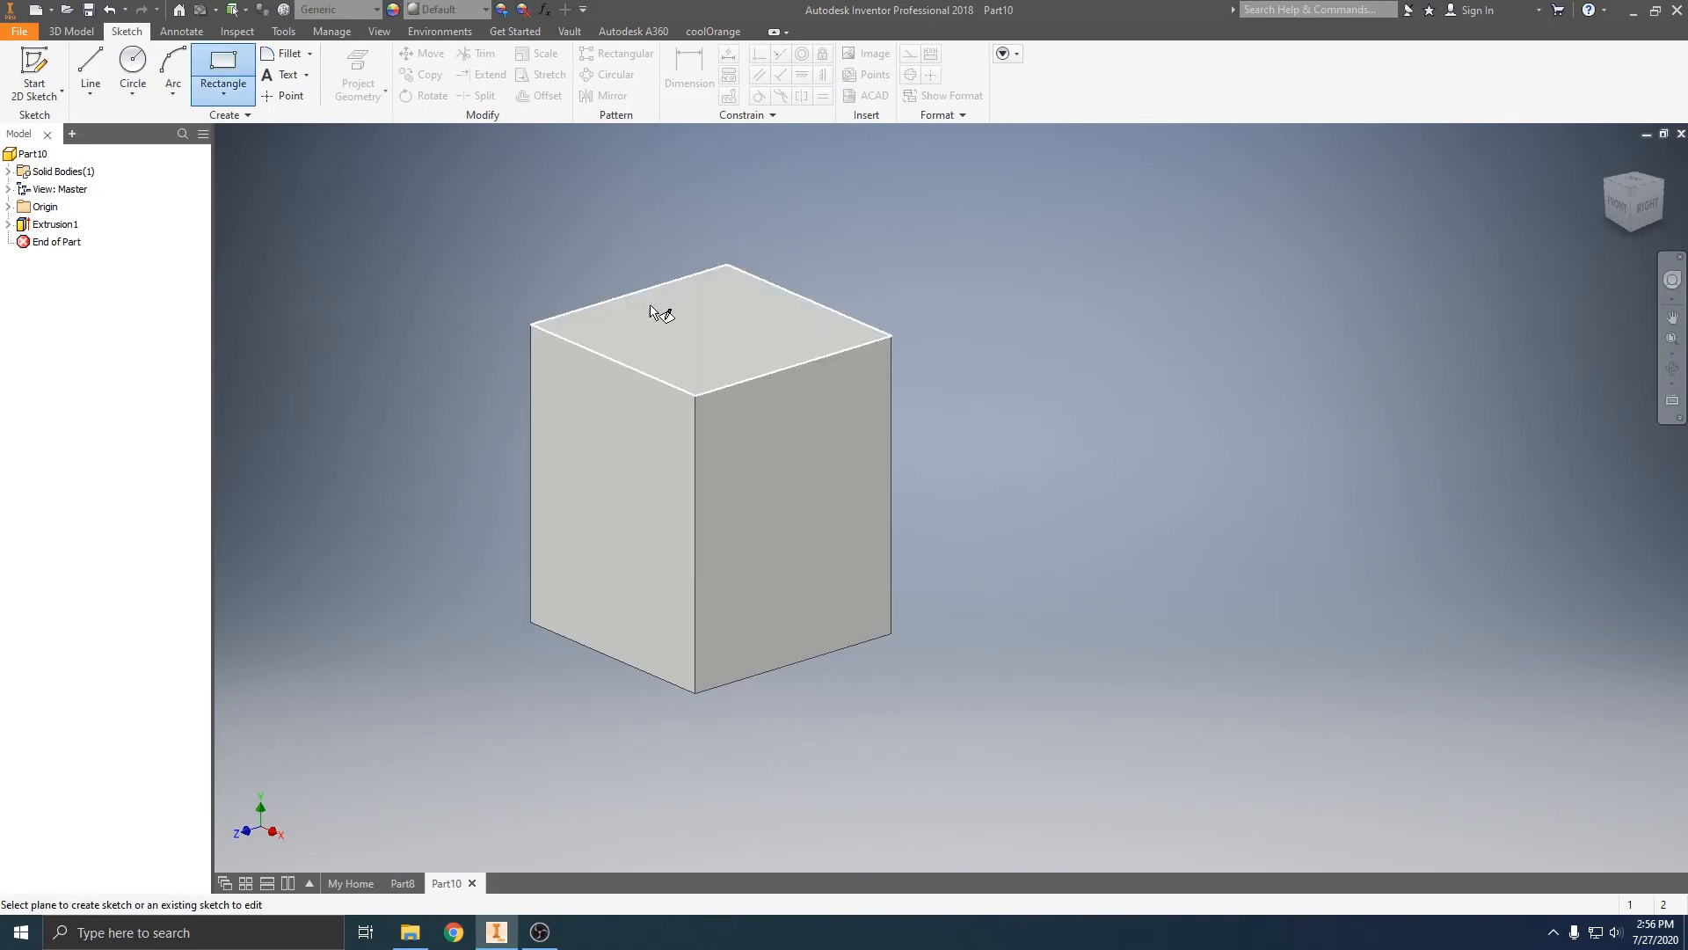
{"action": "left_click", "coordinate": [660, 310]}
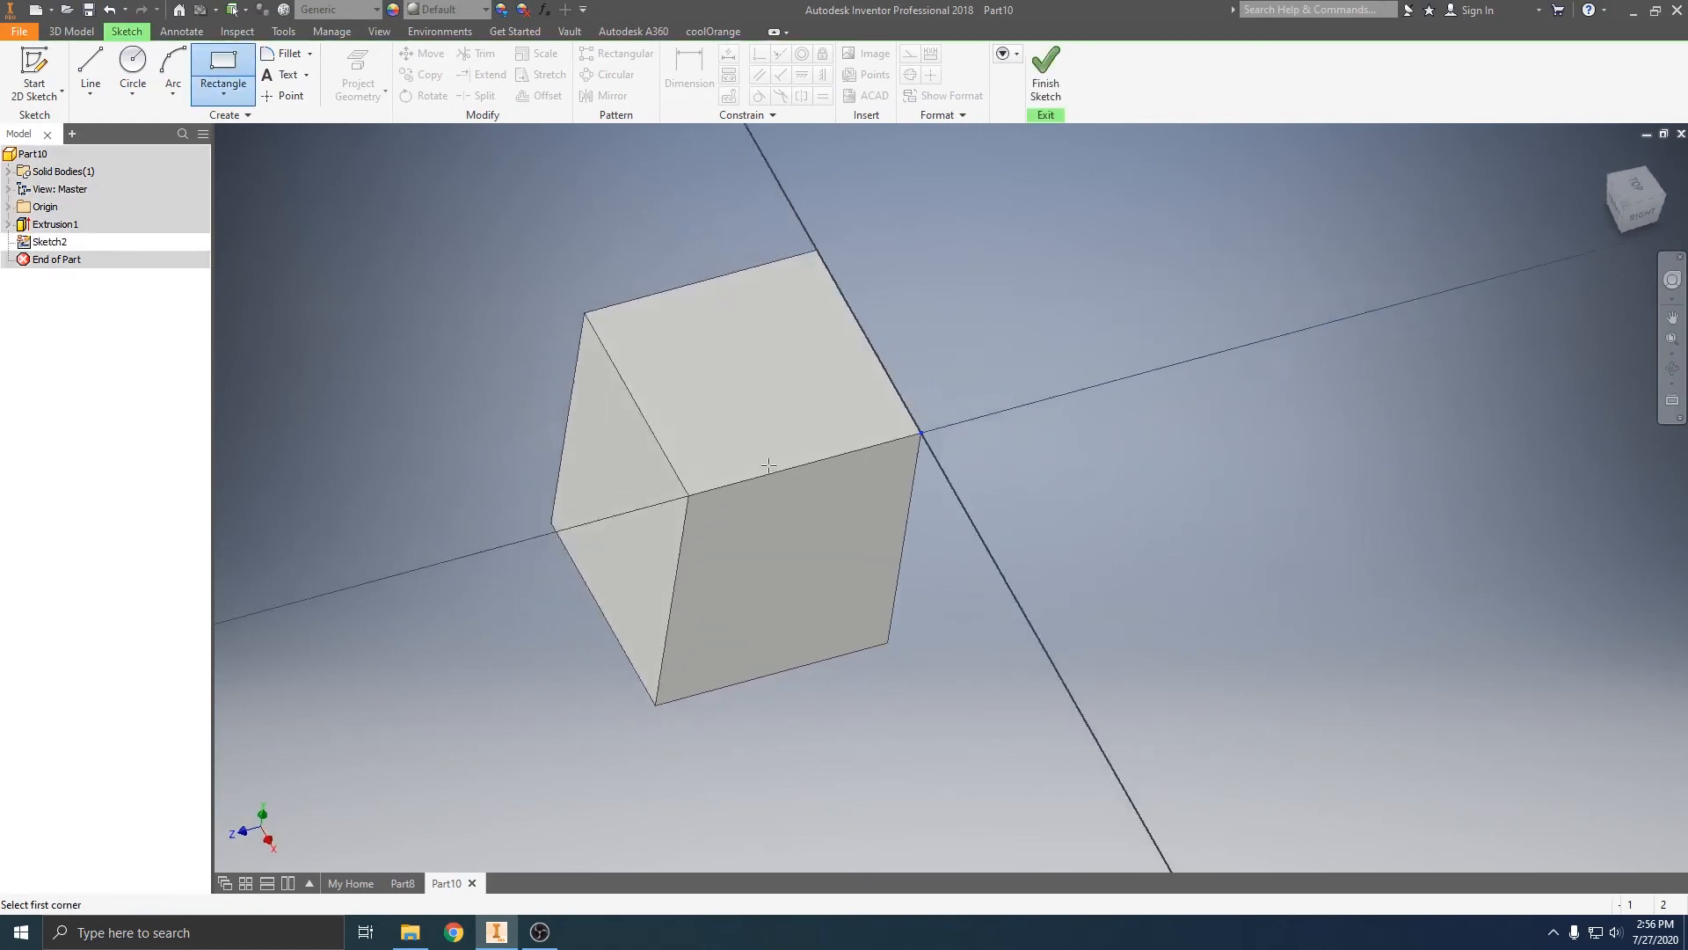
{"action": "left_click", "coordinate": [91, 70]}
{"action": "scroll", "coordinate": [692, 493], "scroll_direction": "up", "scroll_amount": 3}
{"action": "left_click", "coordinate": [688, 493]}
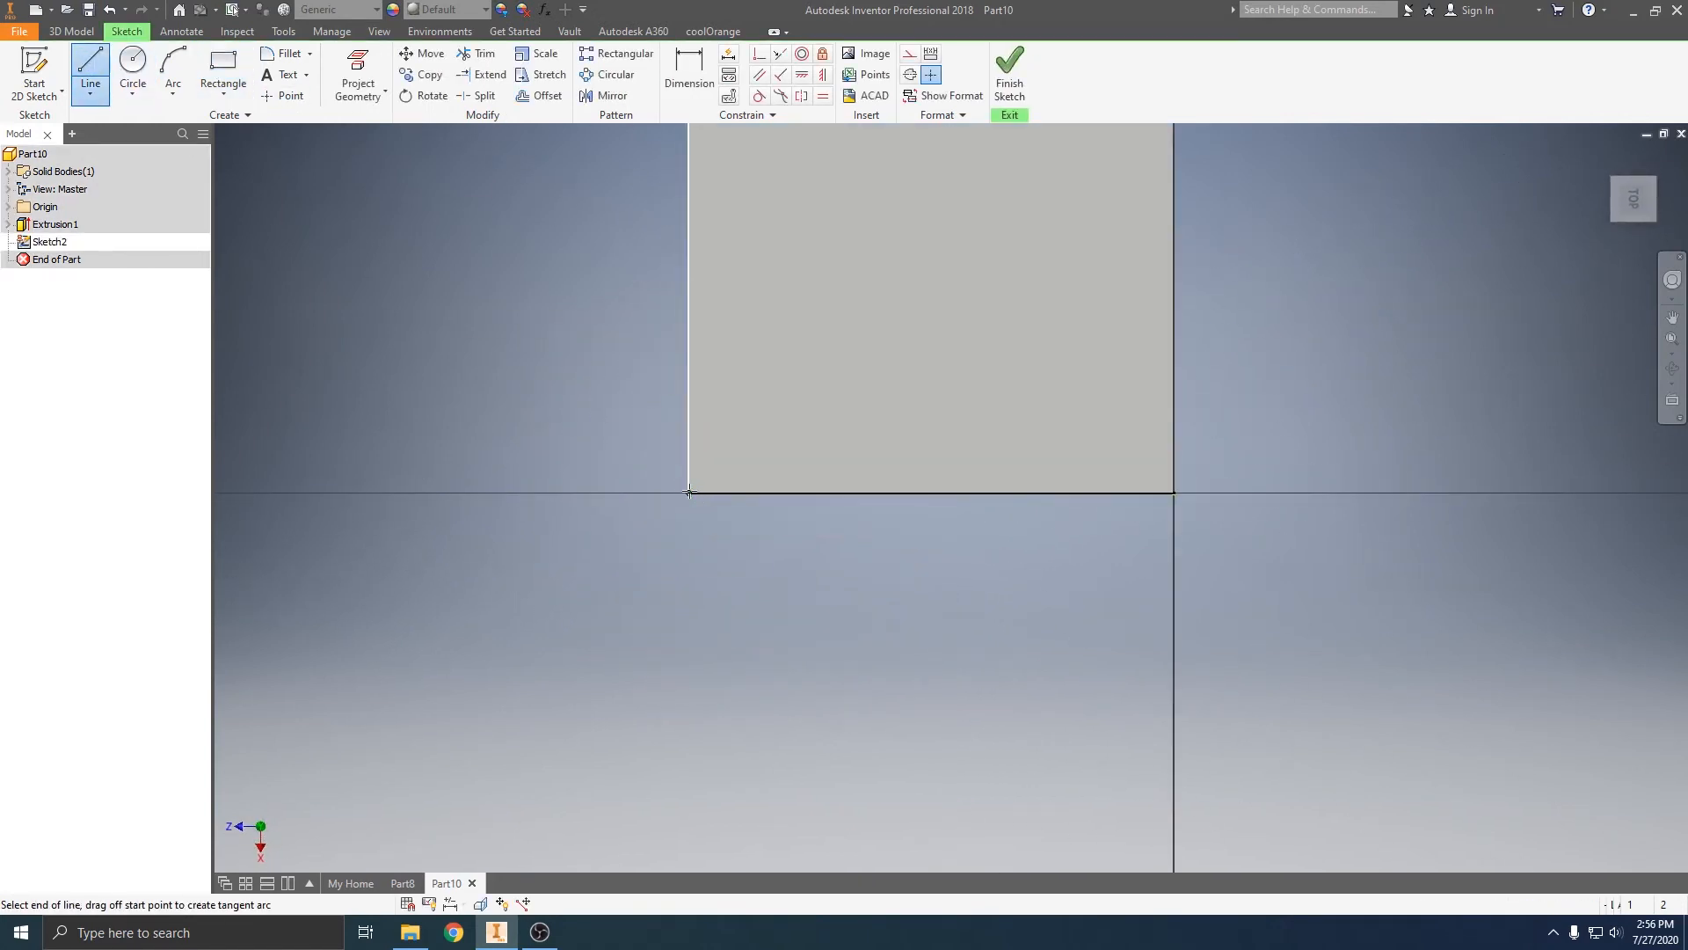
{"action": "type", "text": "10"}
{"action": "key", "text": "Return"}
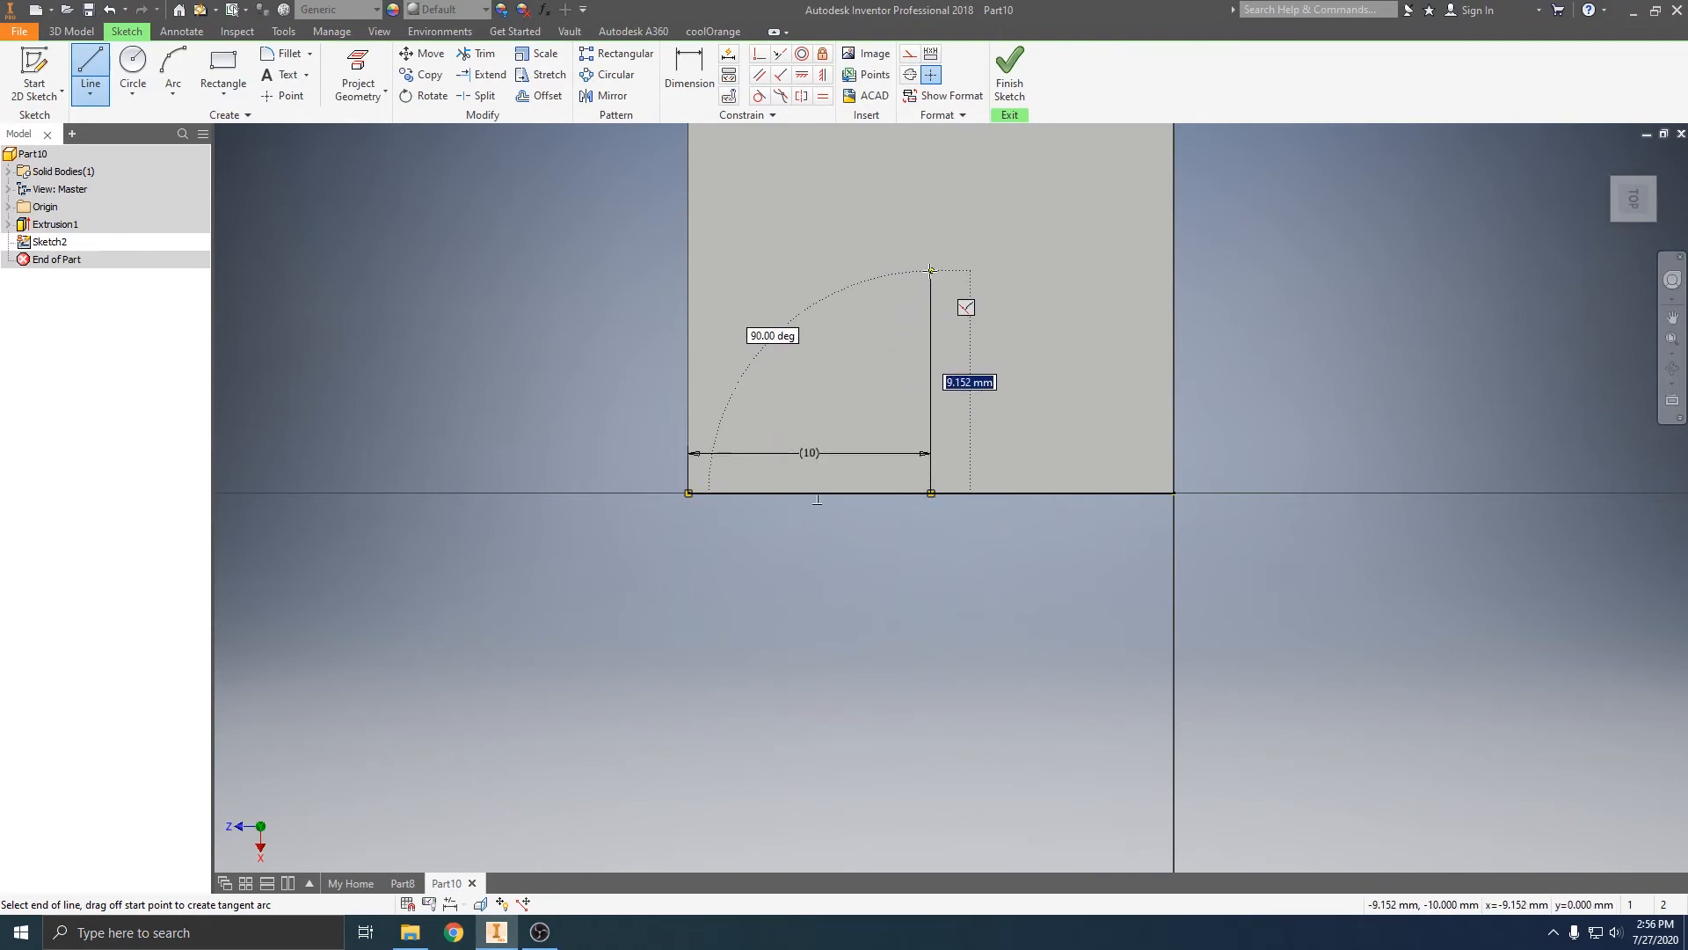
{"action": "type", "text": "10"}
{"action": "key", "text": "Return"}
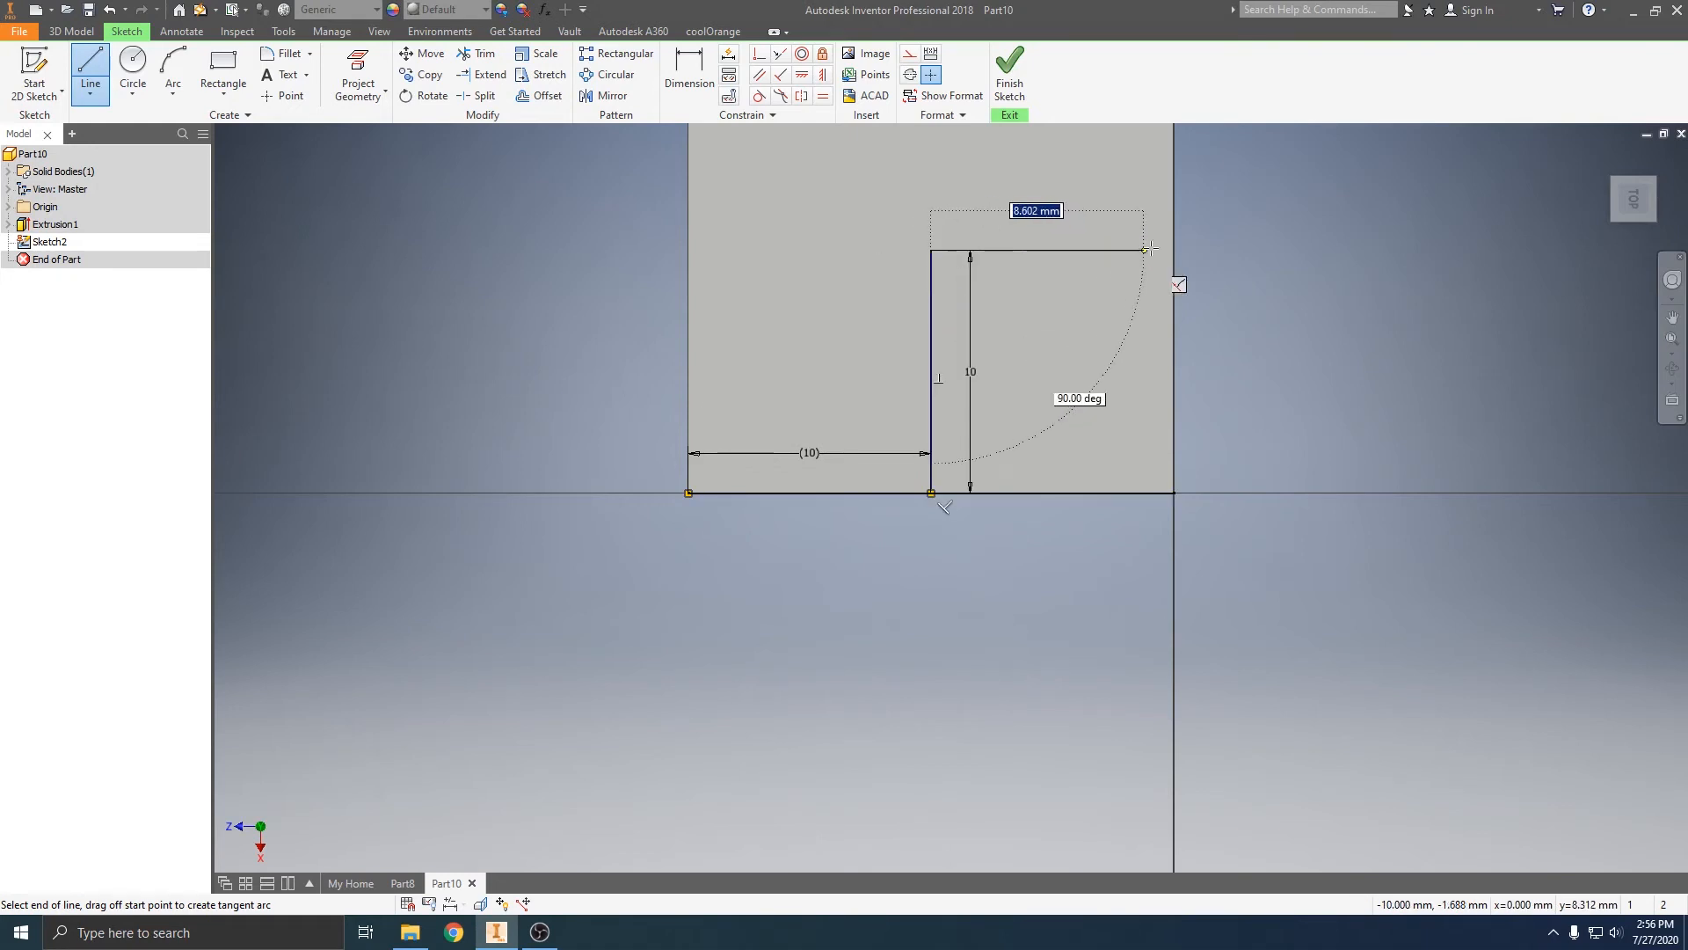
{"action": "left_click", "coordinate": [1173, 249]}
Close the L-shaped outline with lines along the top face's remaining outer edges and finish the sketch.
{"action": "middle_click_drag", "start_coordinate": [1174, 149], "coordinate": [1161, 348]}
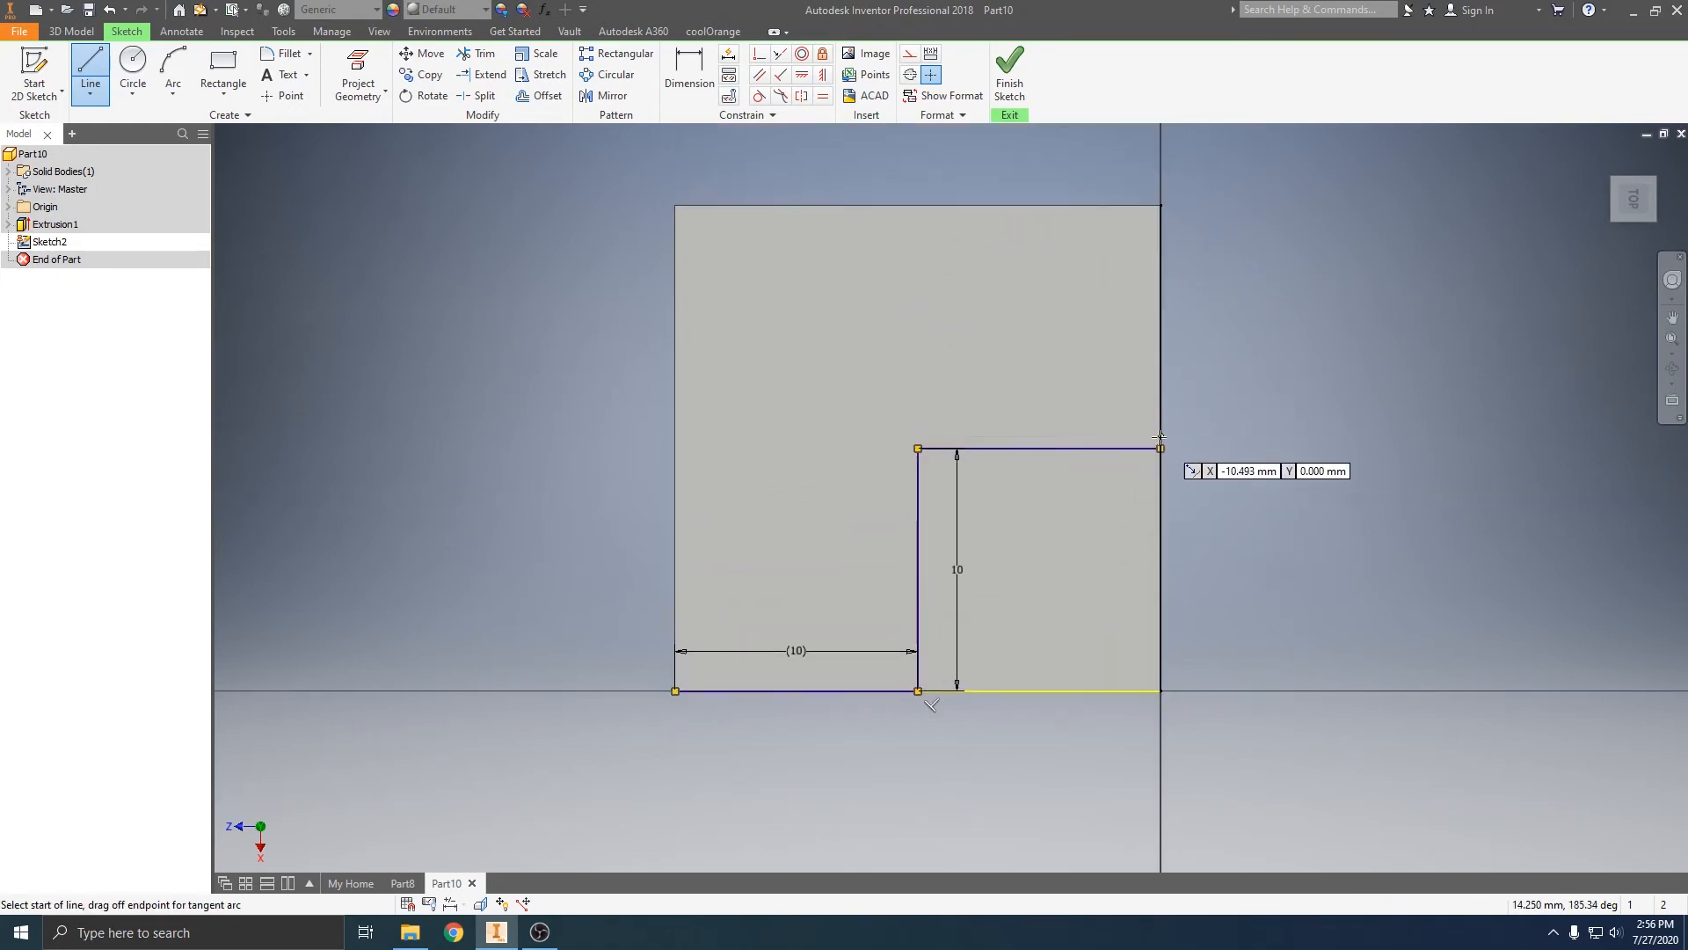
{"action": "left_click", "coordinate": [1162, 206]}
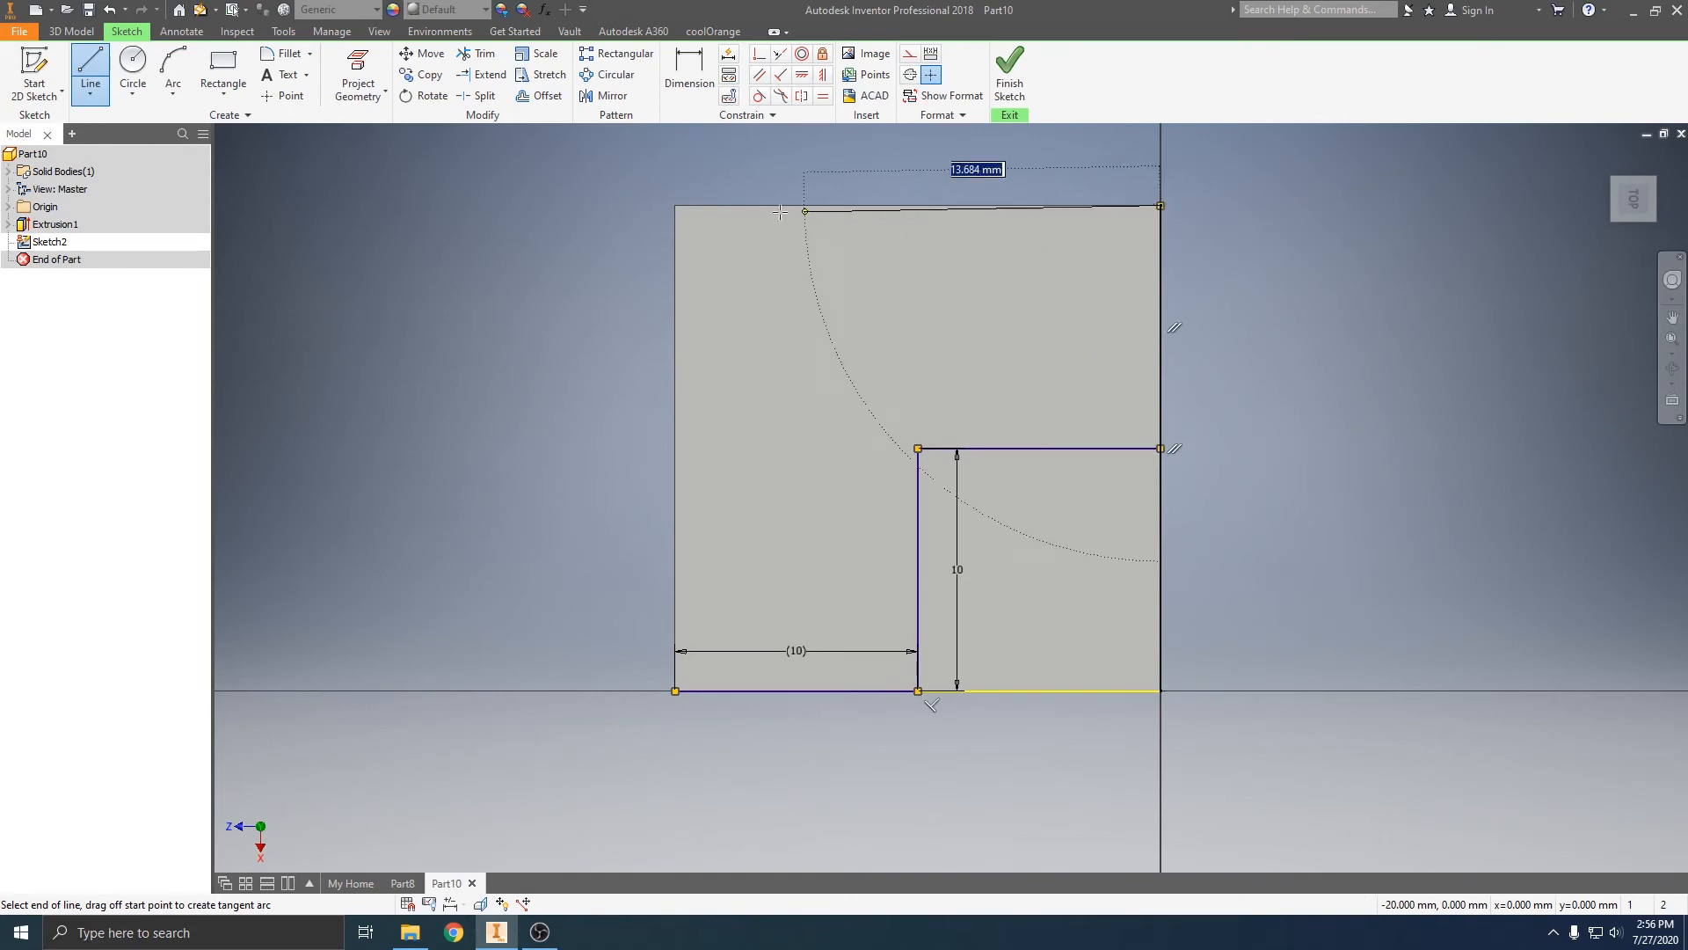
{"action": "left_click", "coordinate": [677, 206]}
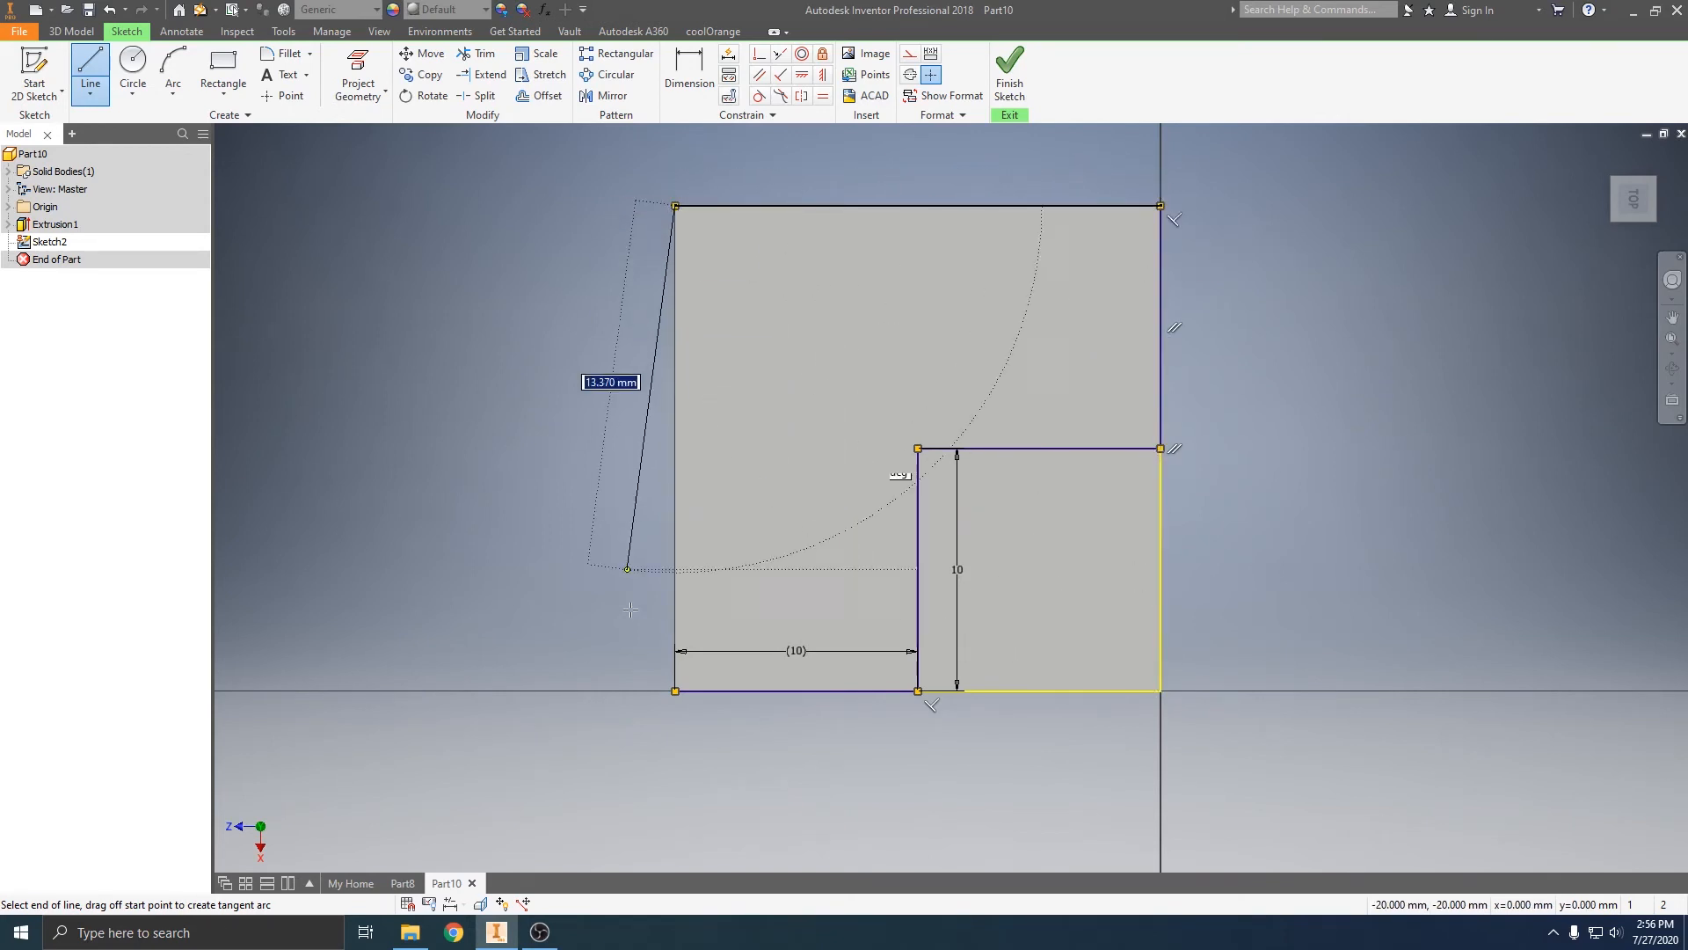
{"action": "left_click", "coordinate": [676, 691]}
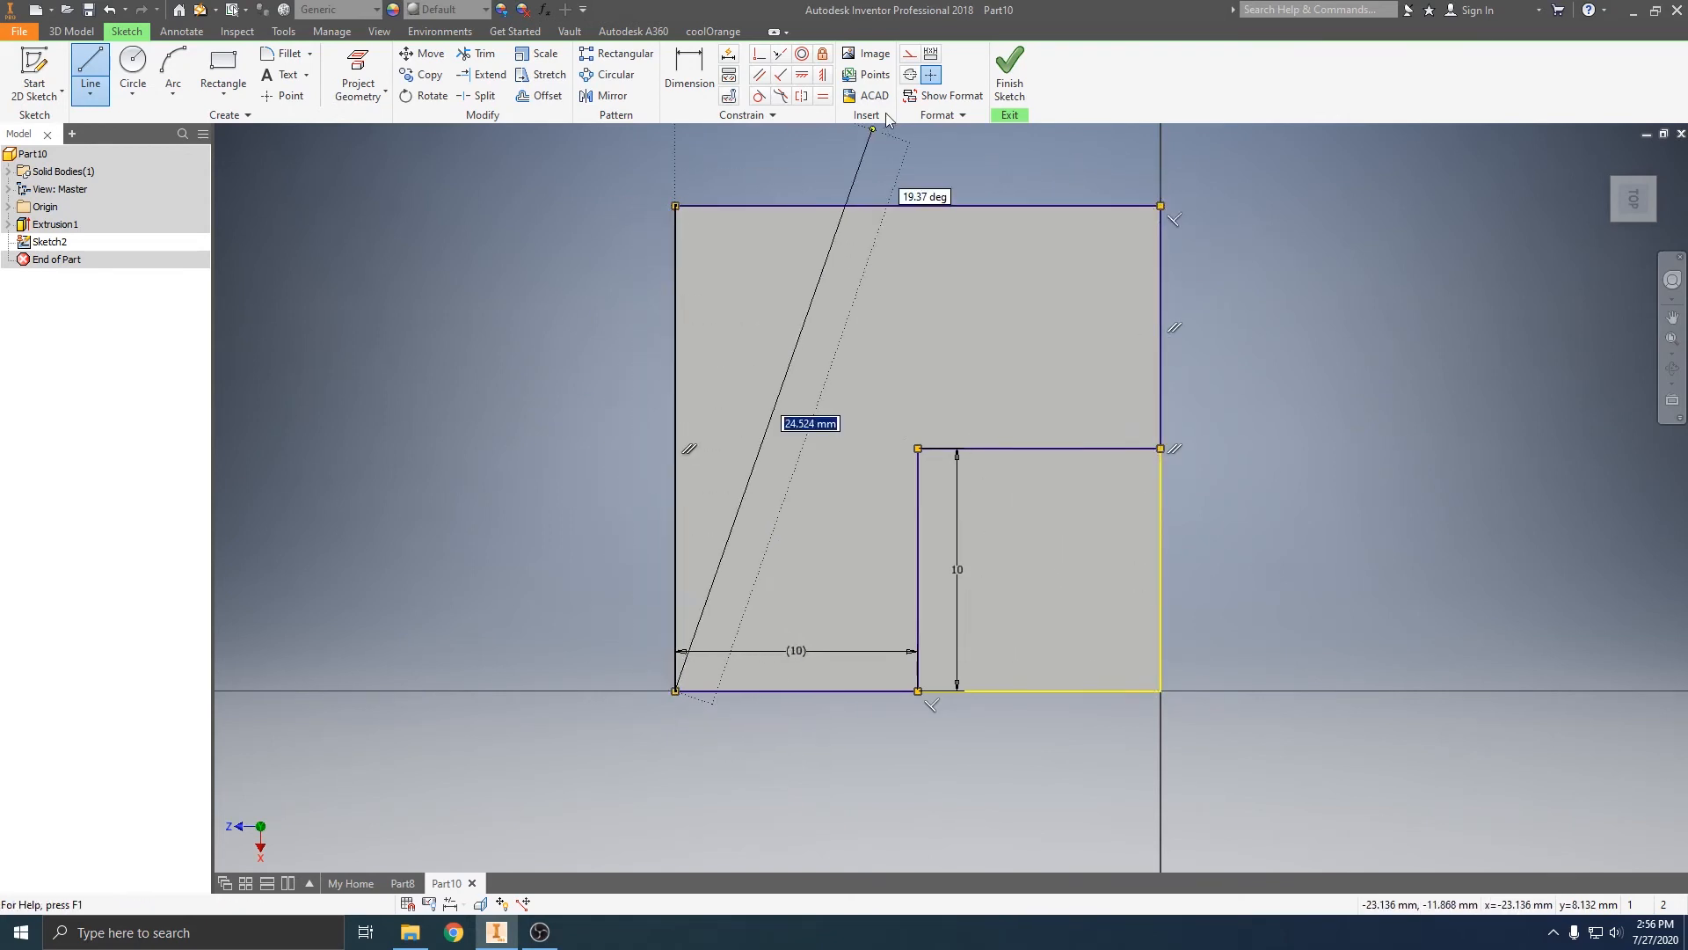
{"action": "left_click", "coordinate": [1009, 79]}
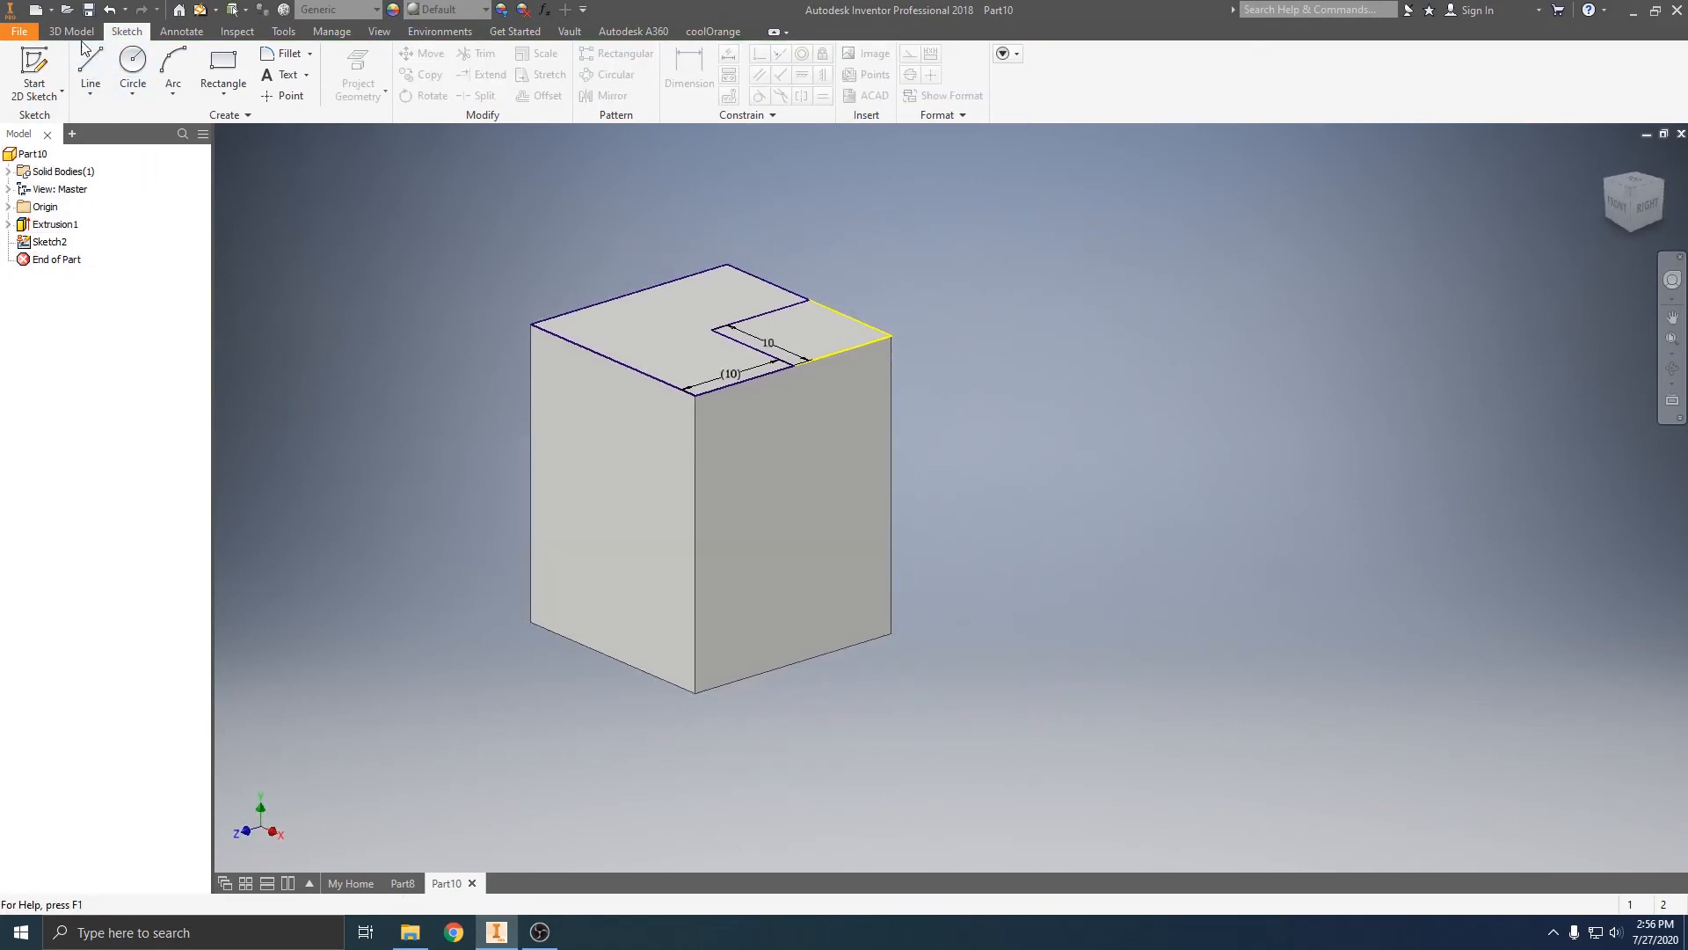
Set up an extrusion of the L-shaped top profile, pulled about 8.34 mm down into the block as a cut.
{"action": "left_click", "coordinate": [89, 69]}
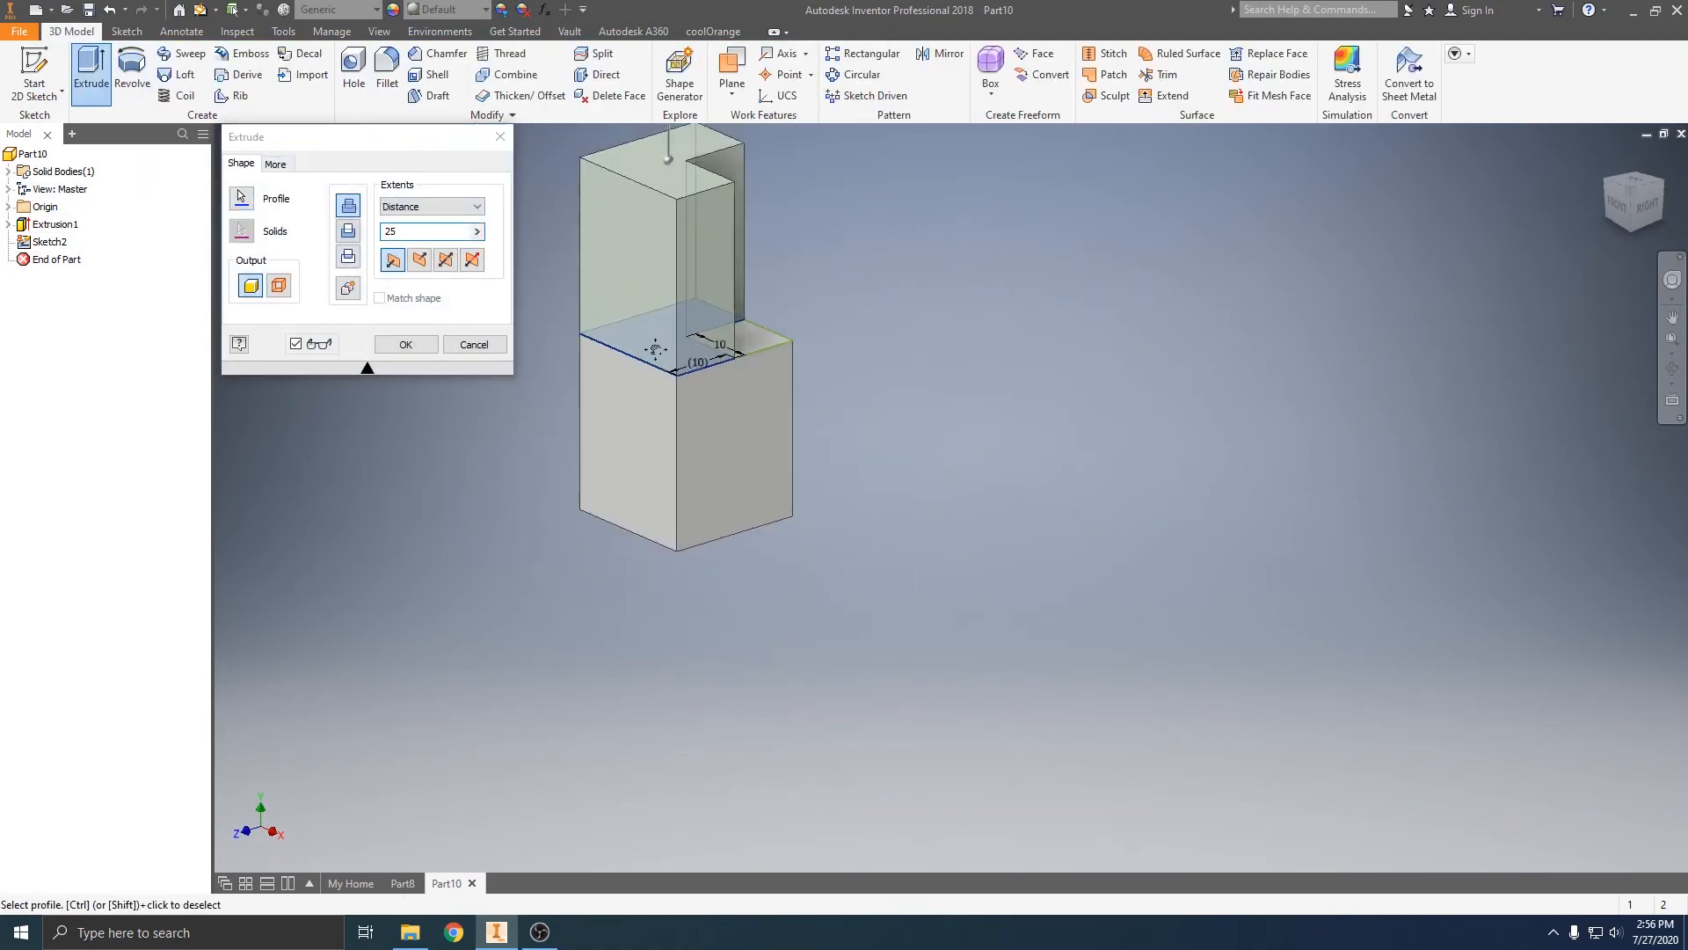
{"action": "scroll", "coordinate": [684, 227], "scroll_direction": "up", "scroll_amount": 3}
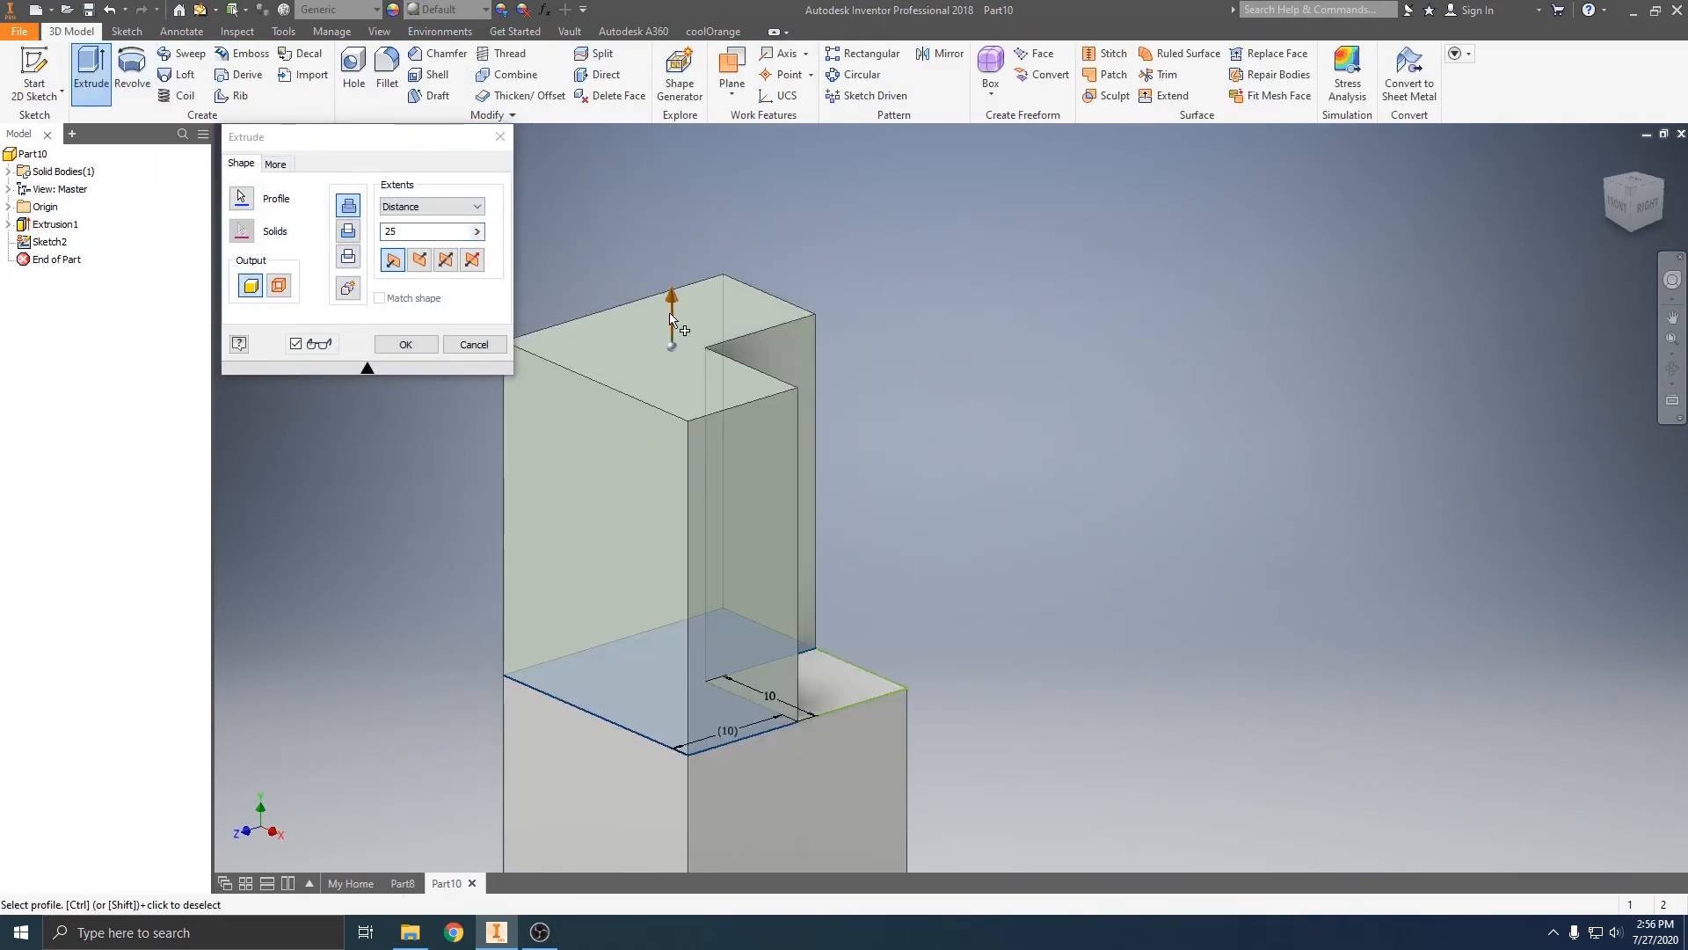
{"action": "left_click_drag", "start_coordinate": [675, 308], "coordinate": [716, 557]}
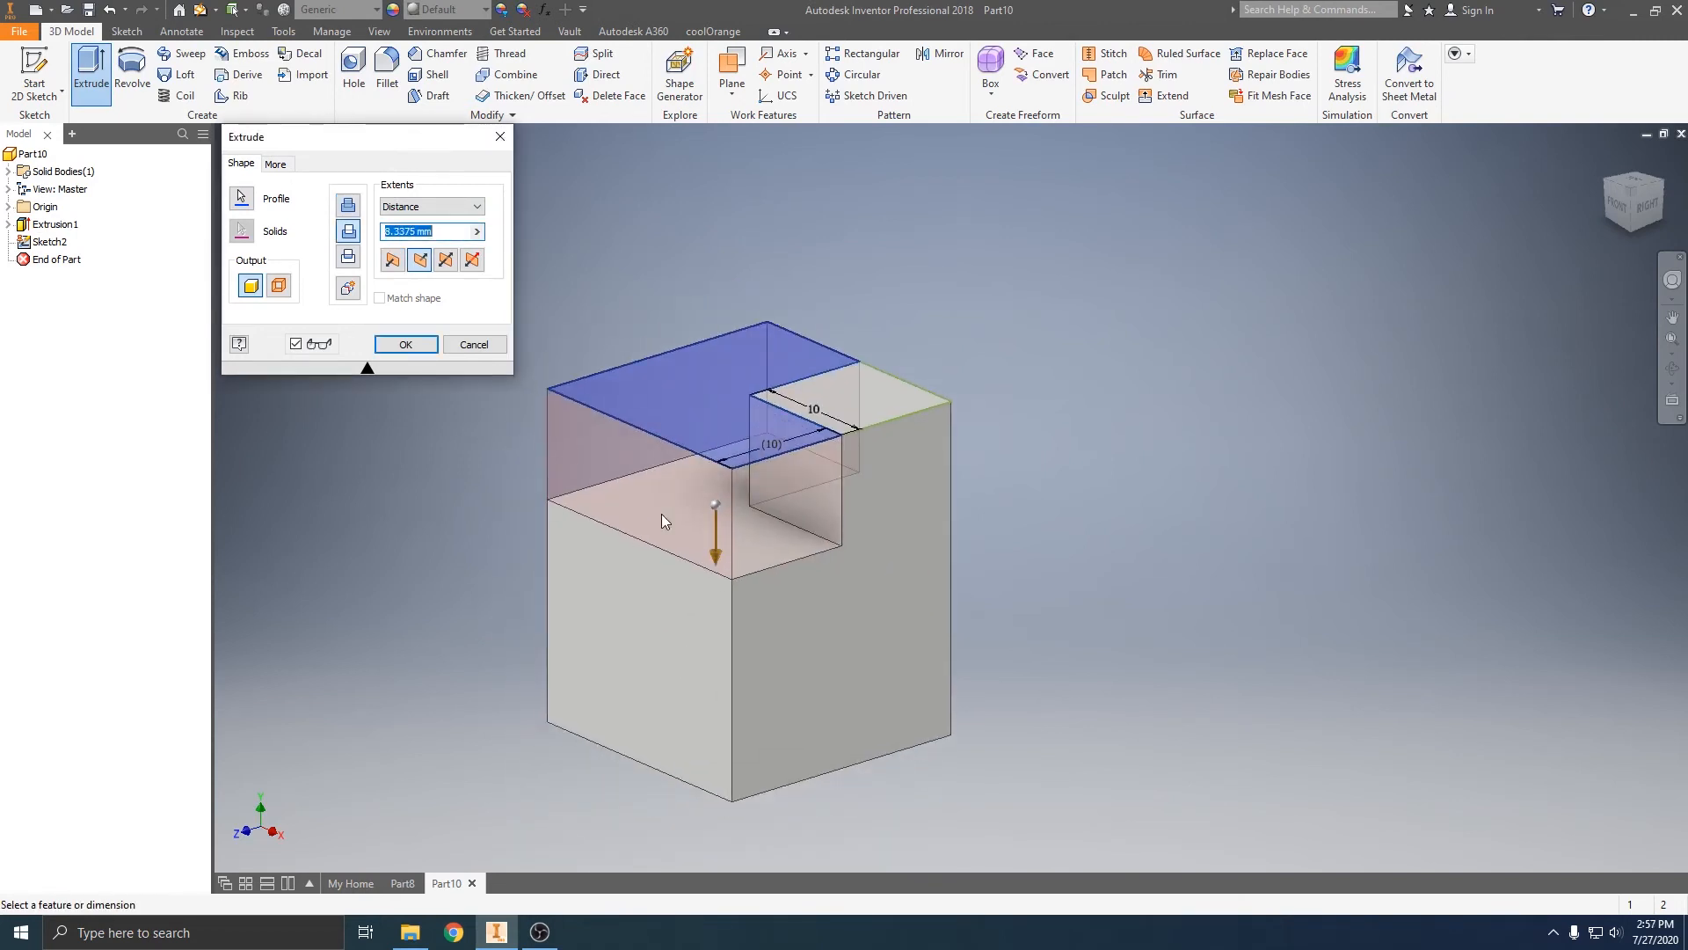
Try the Join and Cut operations and both extrusion directions on the L-shaped profile, with the distance pulled to about 33.74 mm.
{"action": "left_click", "coordinate": [348, 205]}
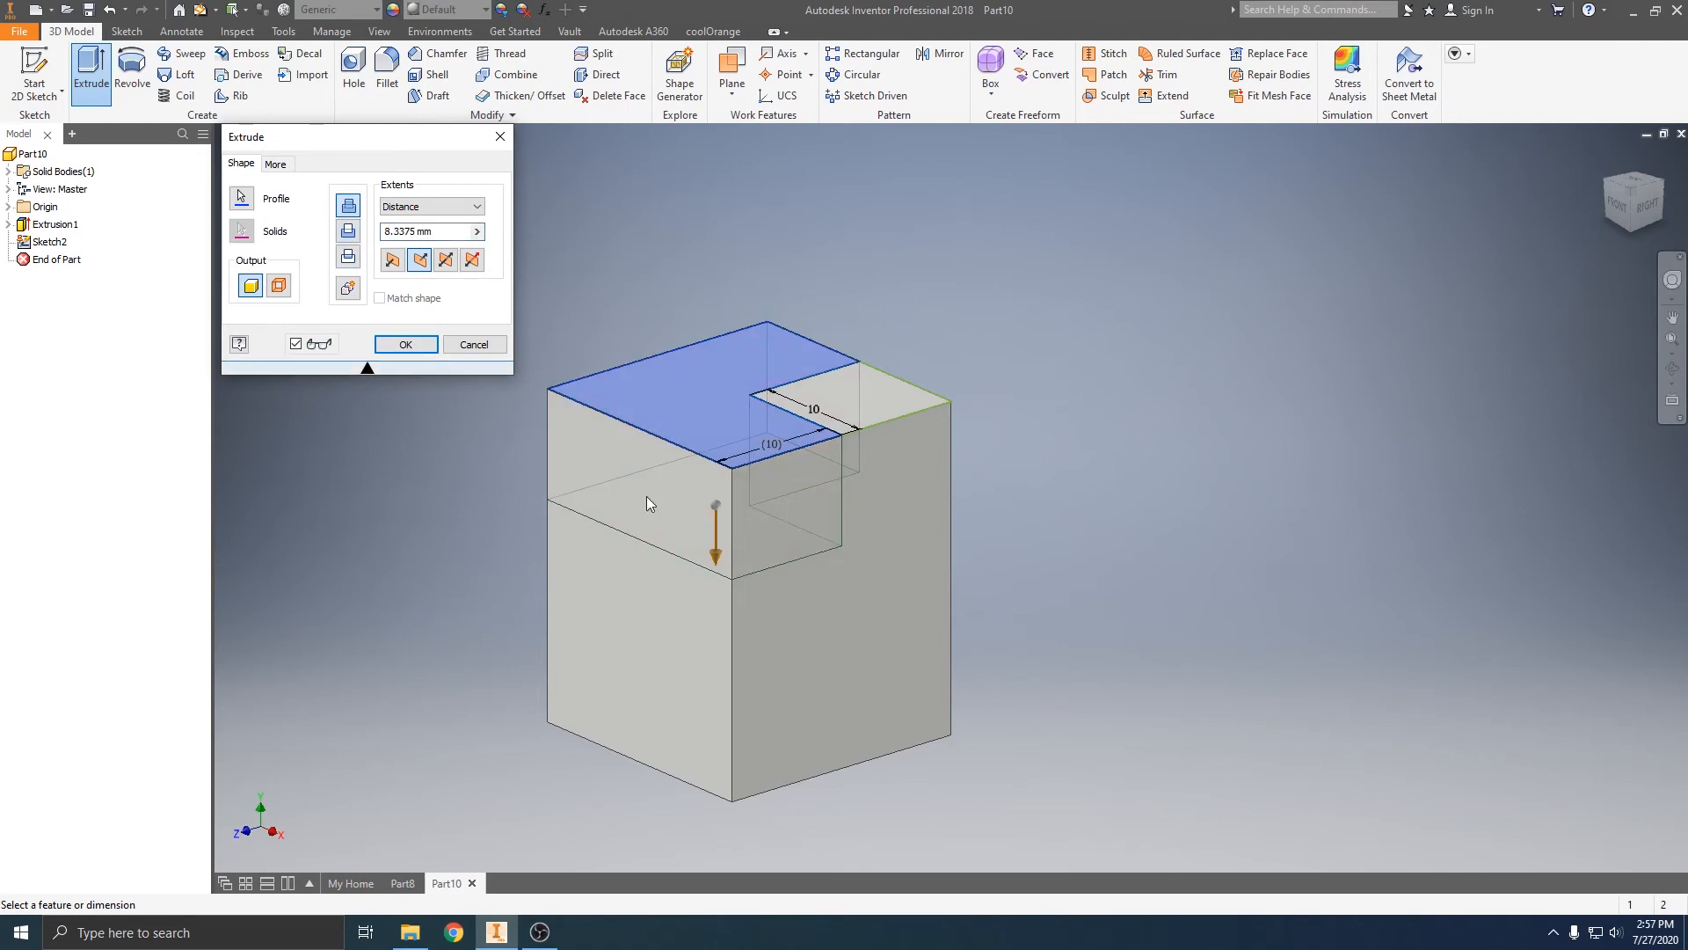
{"action": "left_click_drag", "start_coordinate": [715, 536], "coordinate": [721, 911]}
{"action": "left_click", "coordinate": [348, 231]}
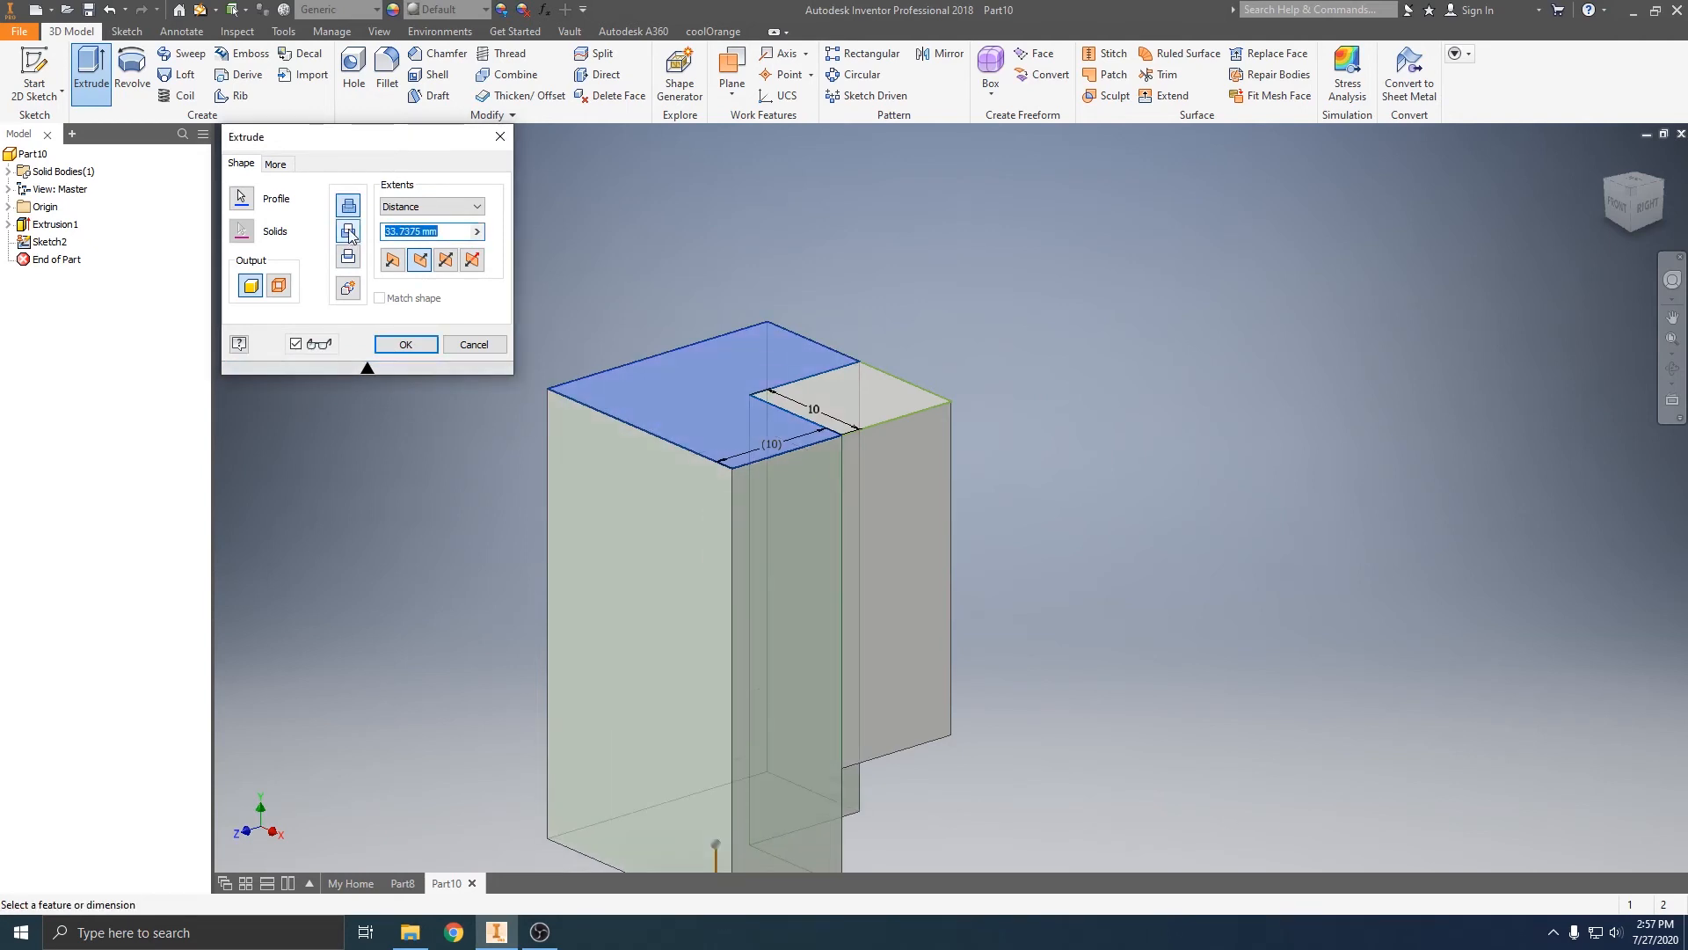
{"action": "left_click", "coordinate": [391, 261]}
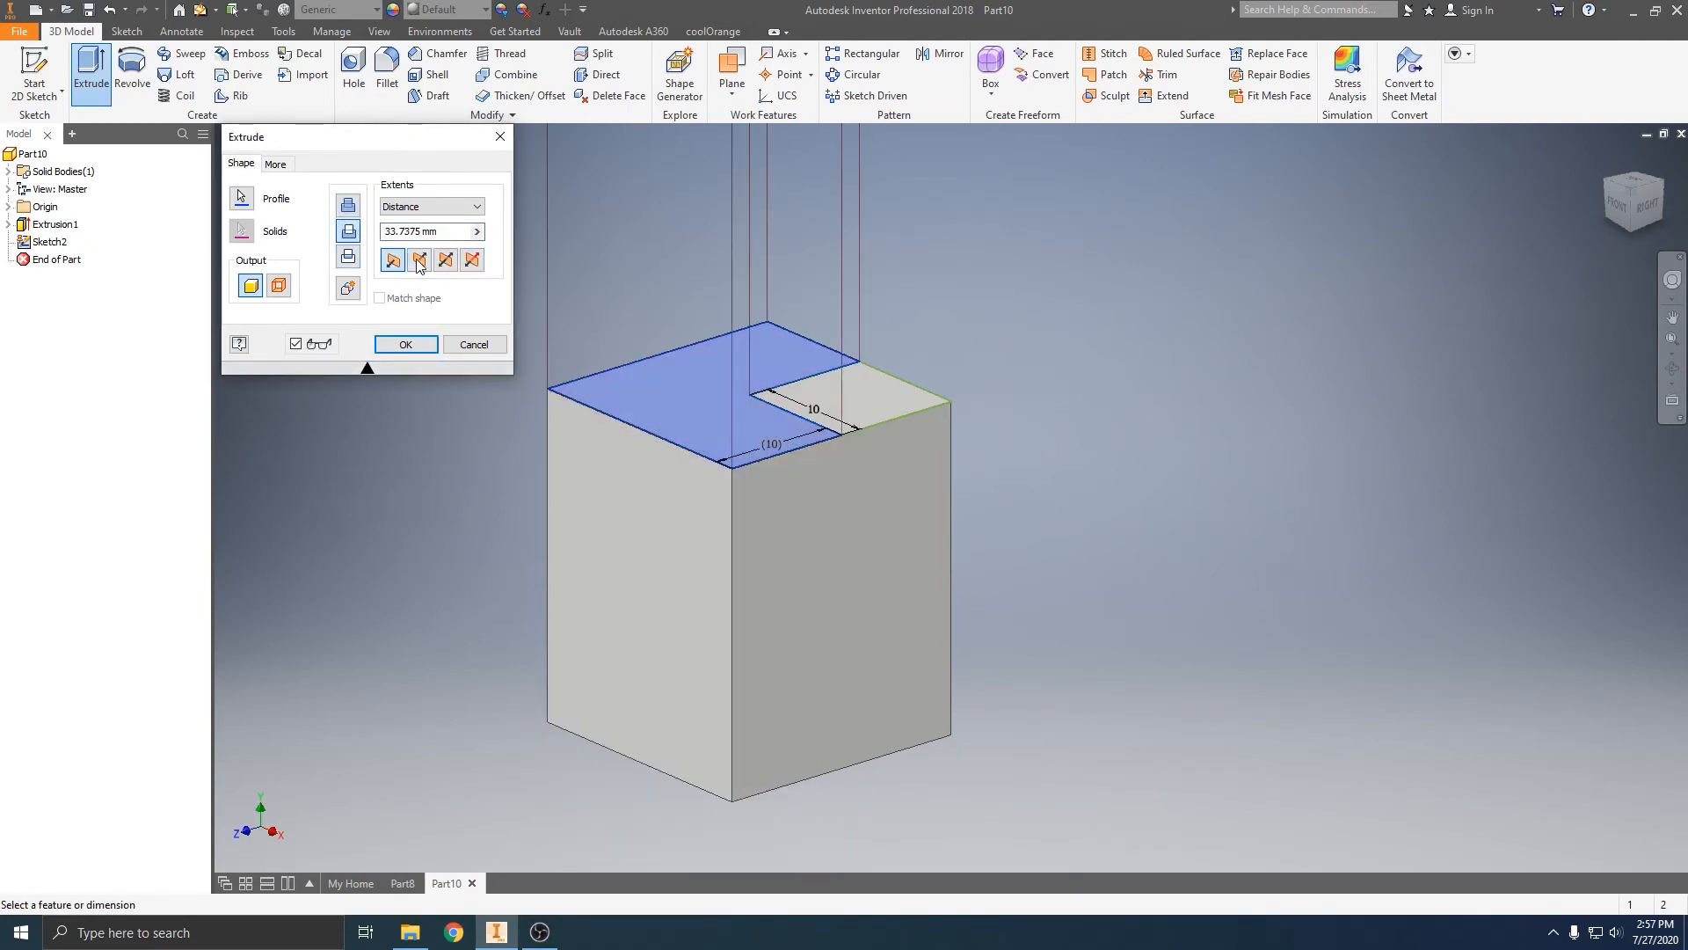
{"action": "left_click", "coordinate": [419, 261]}
Shorten the downward cut of the L-shaped profile to a shallow depth and apply it, leaving a raised square on the block.
{"action": "middle_click_drag", "start_coordinate": [664, 606], "coordinate": [657, 486]}
{"action": "left_click_drag", "start_coordinate": [708, 756], "coordinate": [714, 399]}
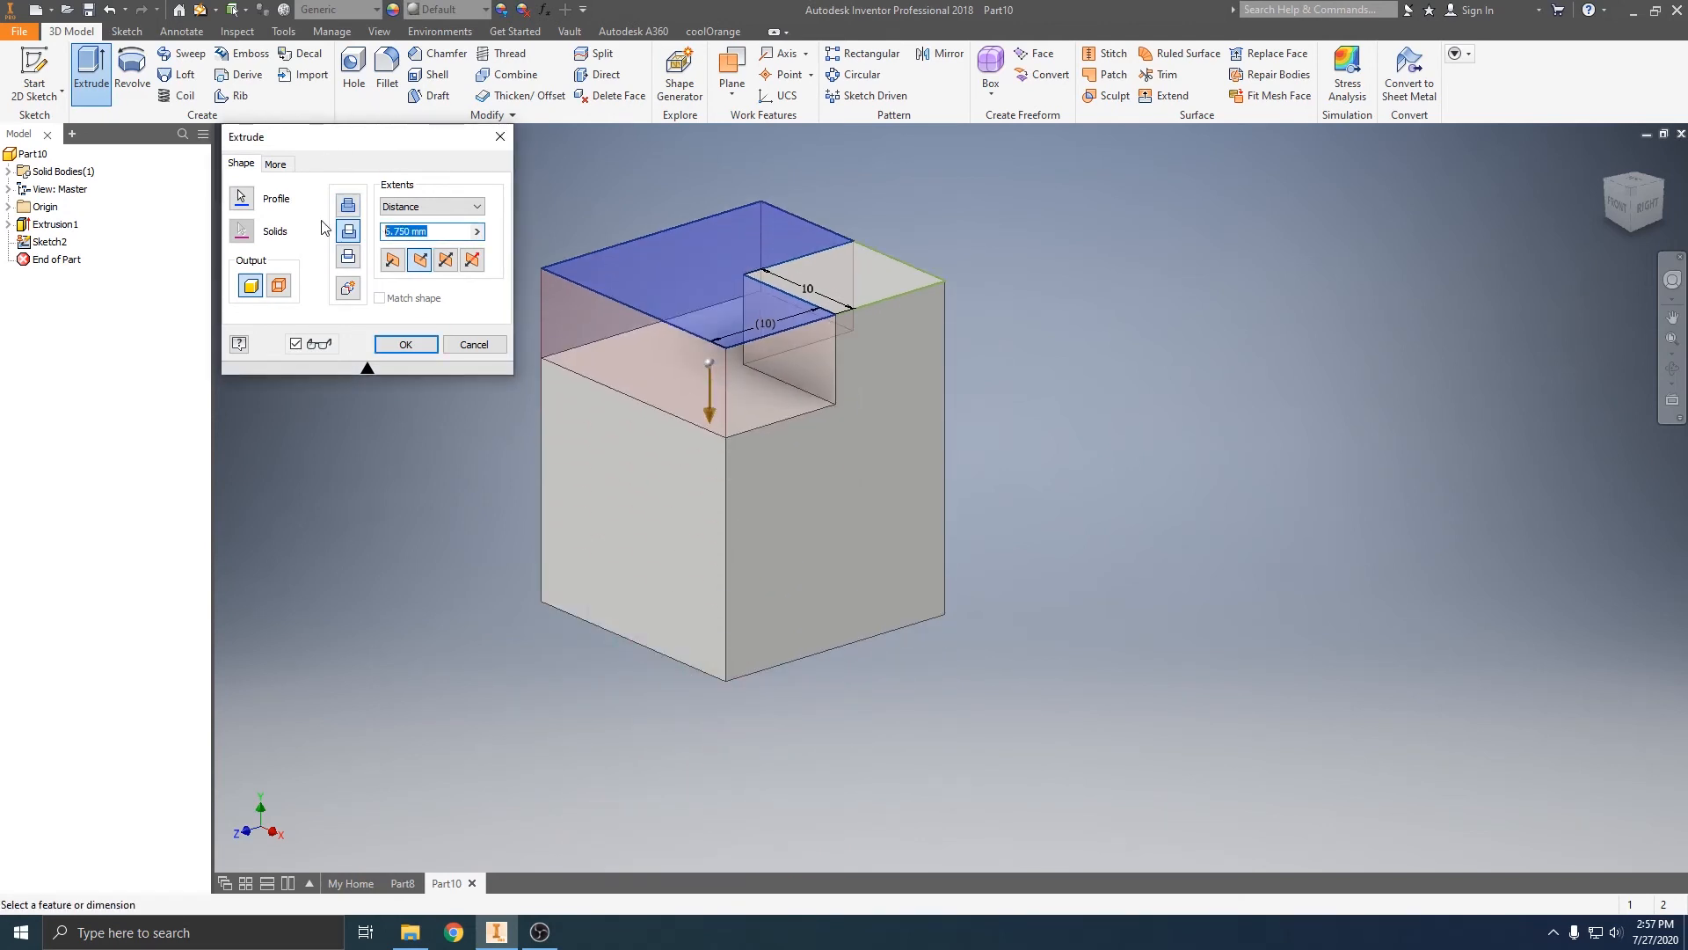
{"action": "key", "text": "Return"}
Examine the cut block and compare it with the raised-square cube in Part8.
{"action": "middle_click_drag", "start_coordinate": [505, 464], "coordinate": [718, 526], "text": "shift"}
{"action": "scroll", "coordinate": [498, 492], "scroll_direction": "down", "scroll_amount": 3}
{"action": "left_click", "coordinate": [406, 883]}
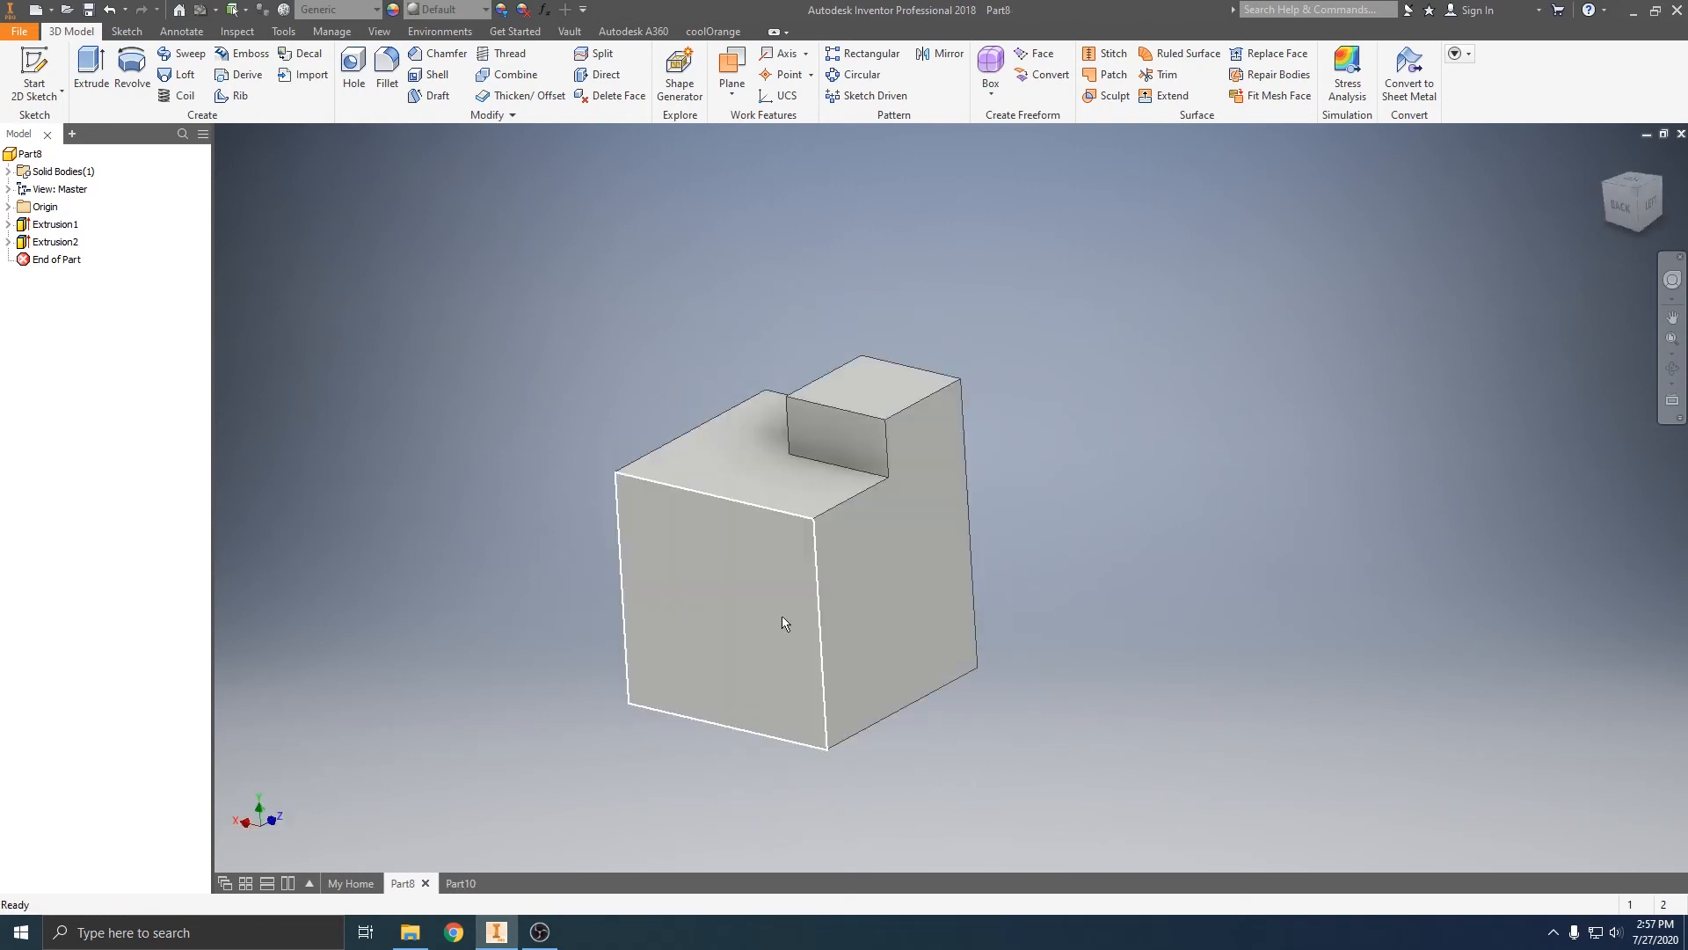
{"action": "middle_click_drag", "start_coordinate": [772, 614], "coordinate": [810, 425], "text": "shift"}
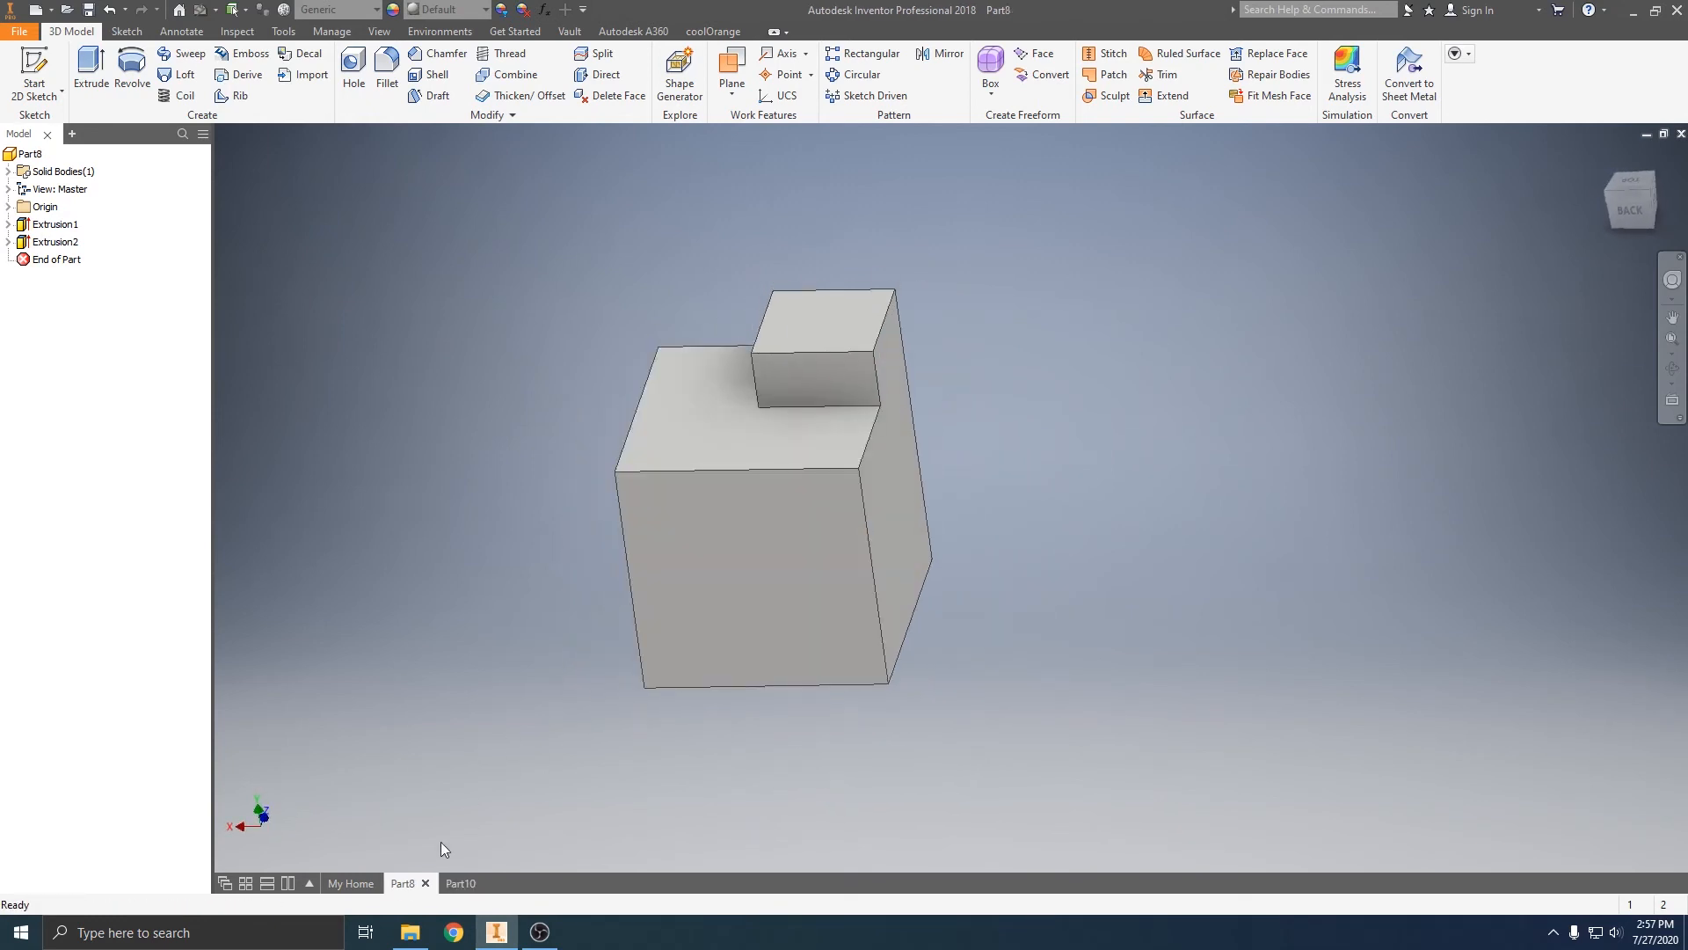
Create a third part from the home page and set its document length unit to millimeter.
{"action": "left_click", "coordinate": [351, 883]}
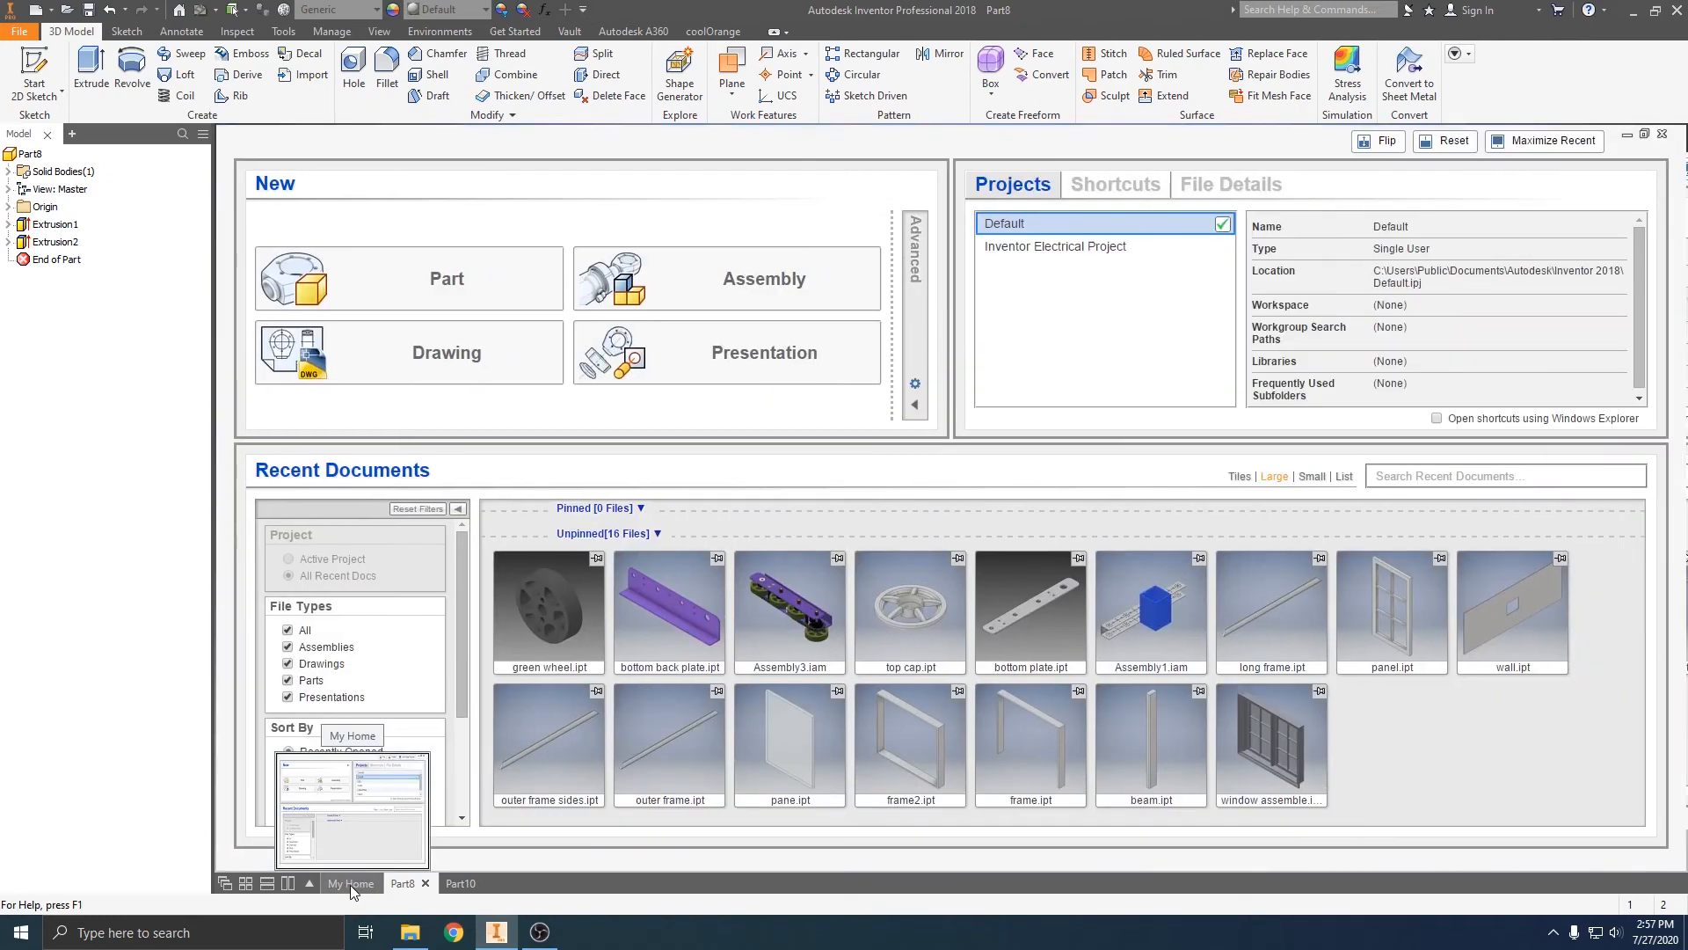
{"action": "left_click", "coordinate": [376, 299]}
{"action": "key", "text": "Return"}
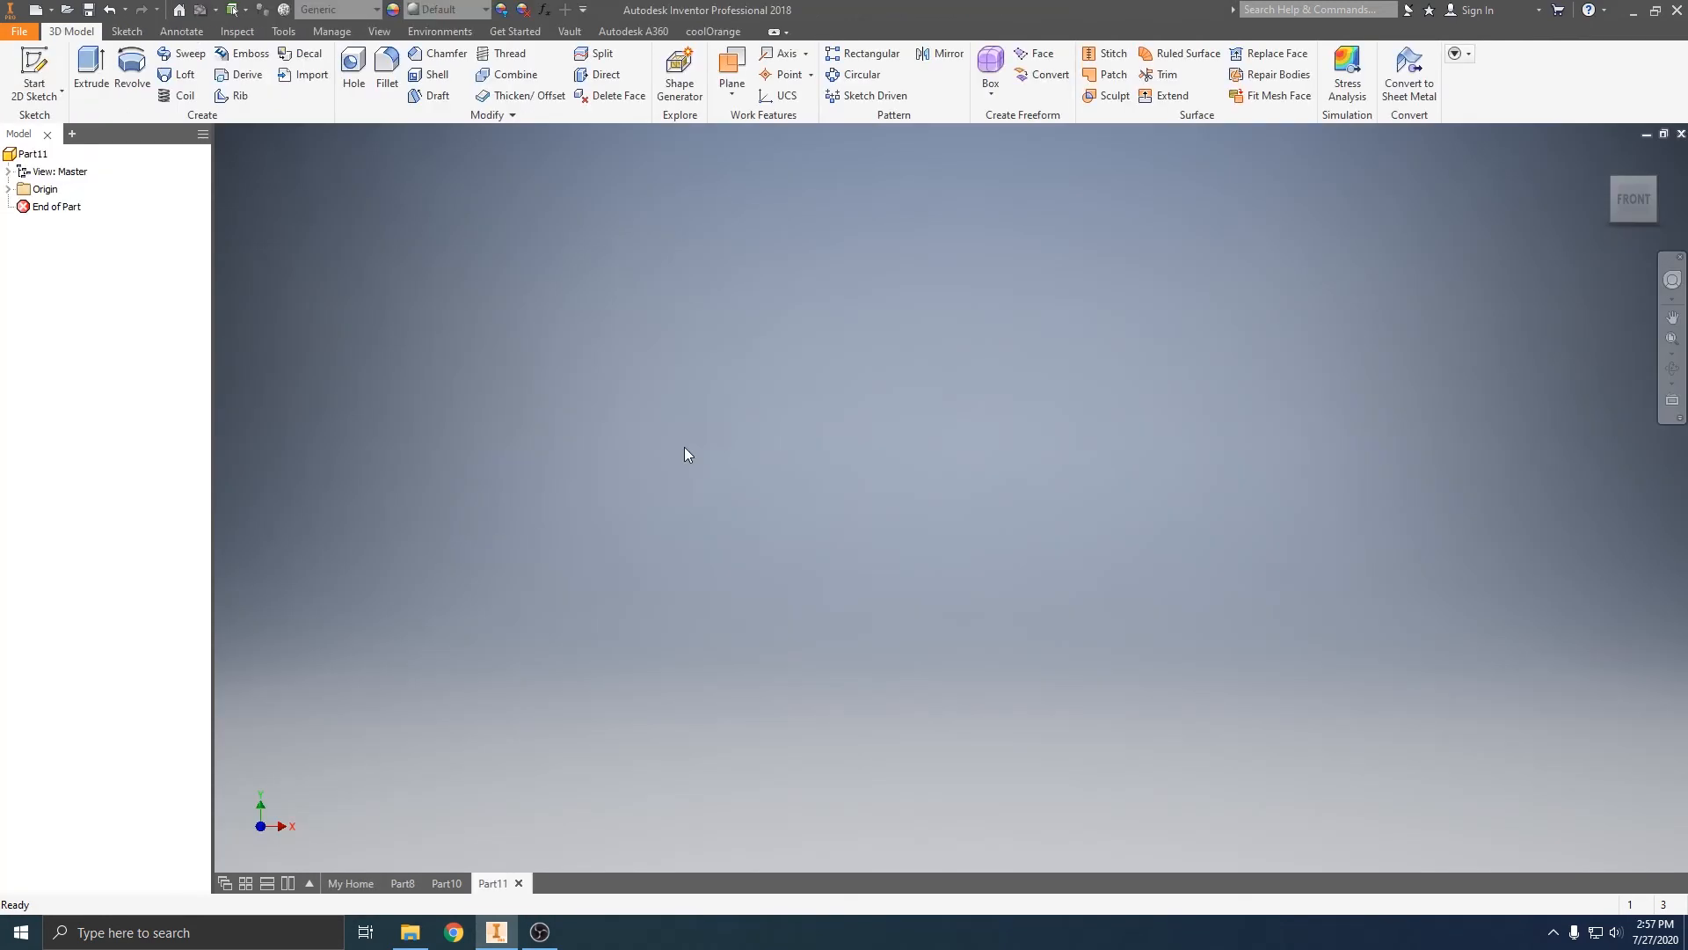
{"action": "left_click", "coordinate": [125, 31]}
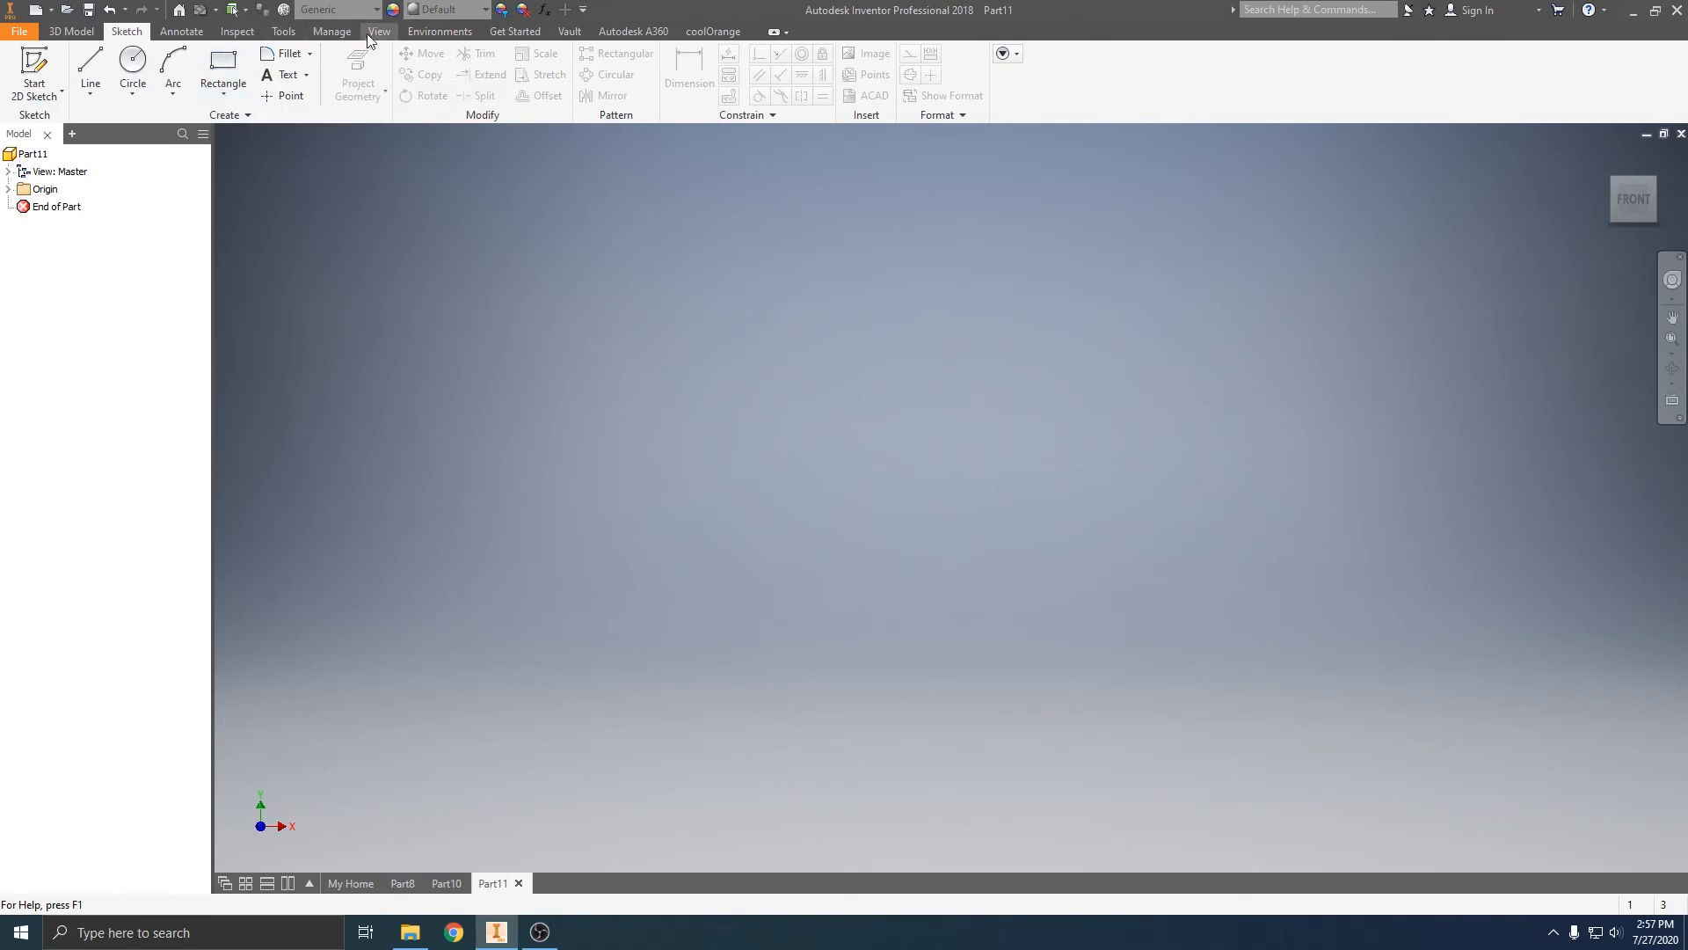
{"action": "left_click", "coordinate": [284, 30]}
{"action": "left_click", "coordinate": [324, 72]}
{"action": "left_click", "coordinate": [687, 231]}
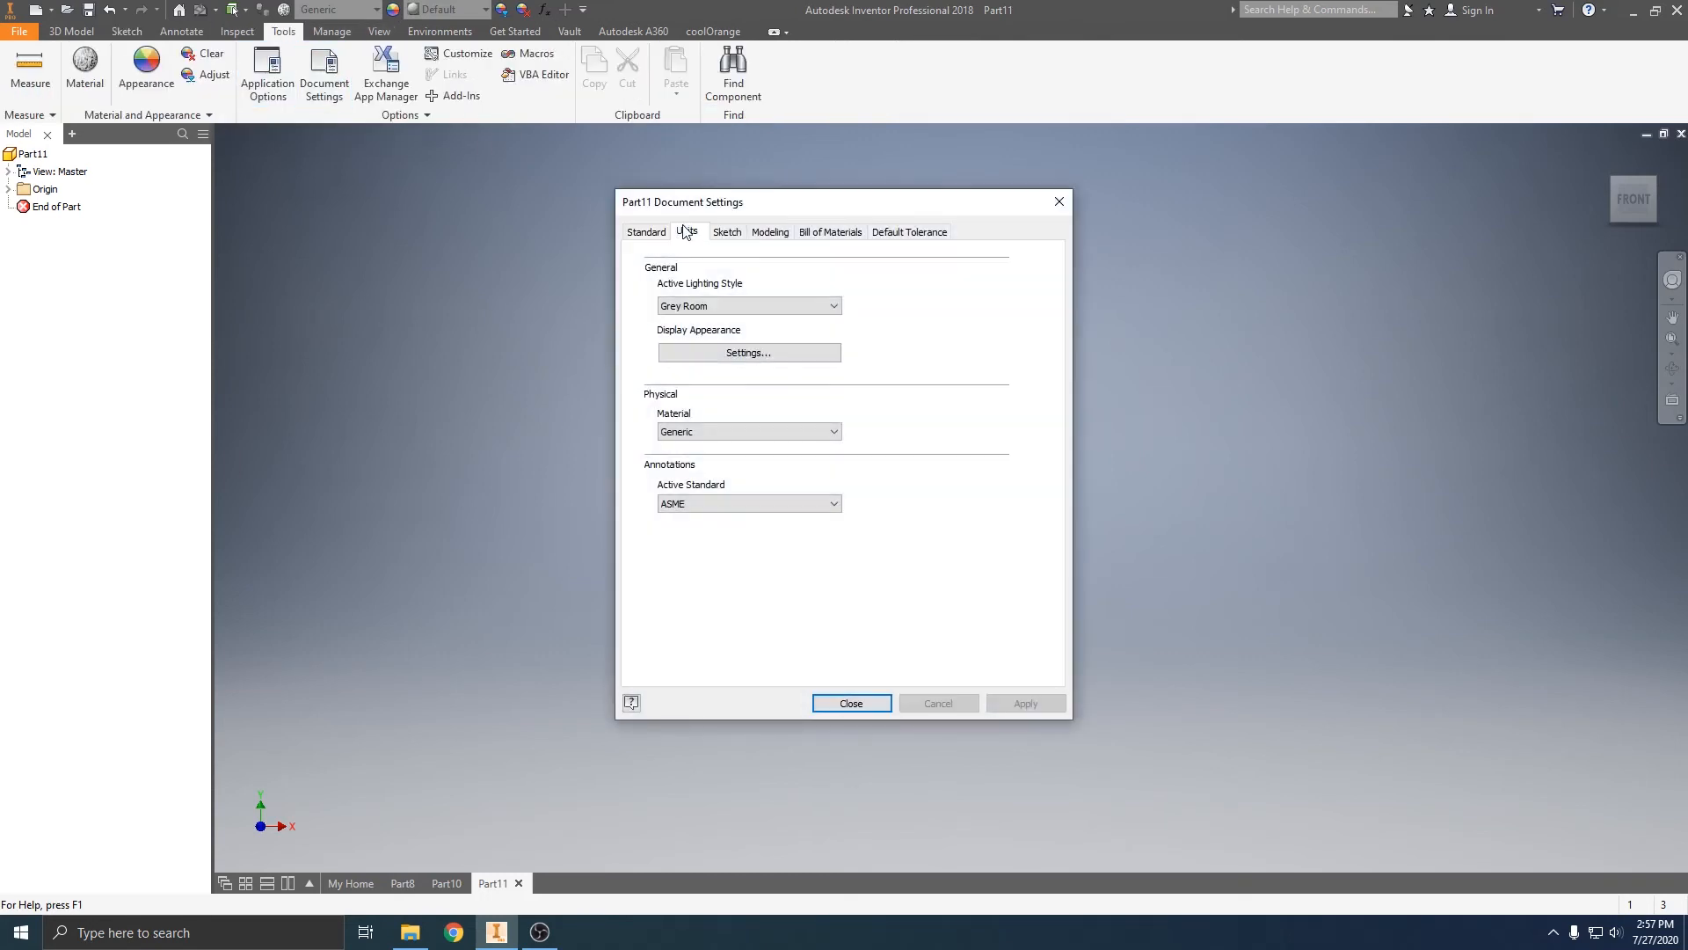
{"action": "left_click", "coordinate": [679, 293]}
{"action": "left_click", "coordinate": [678, 343]}
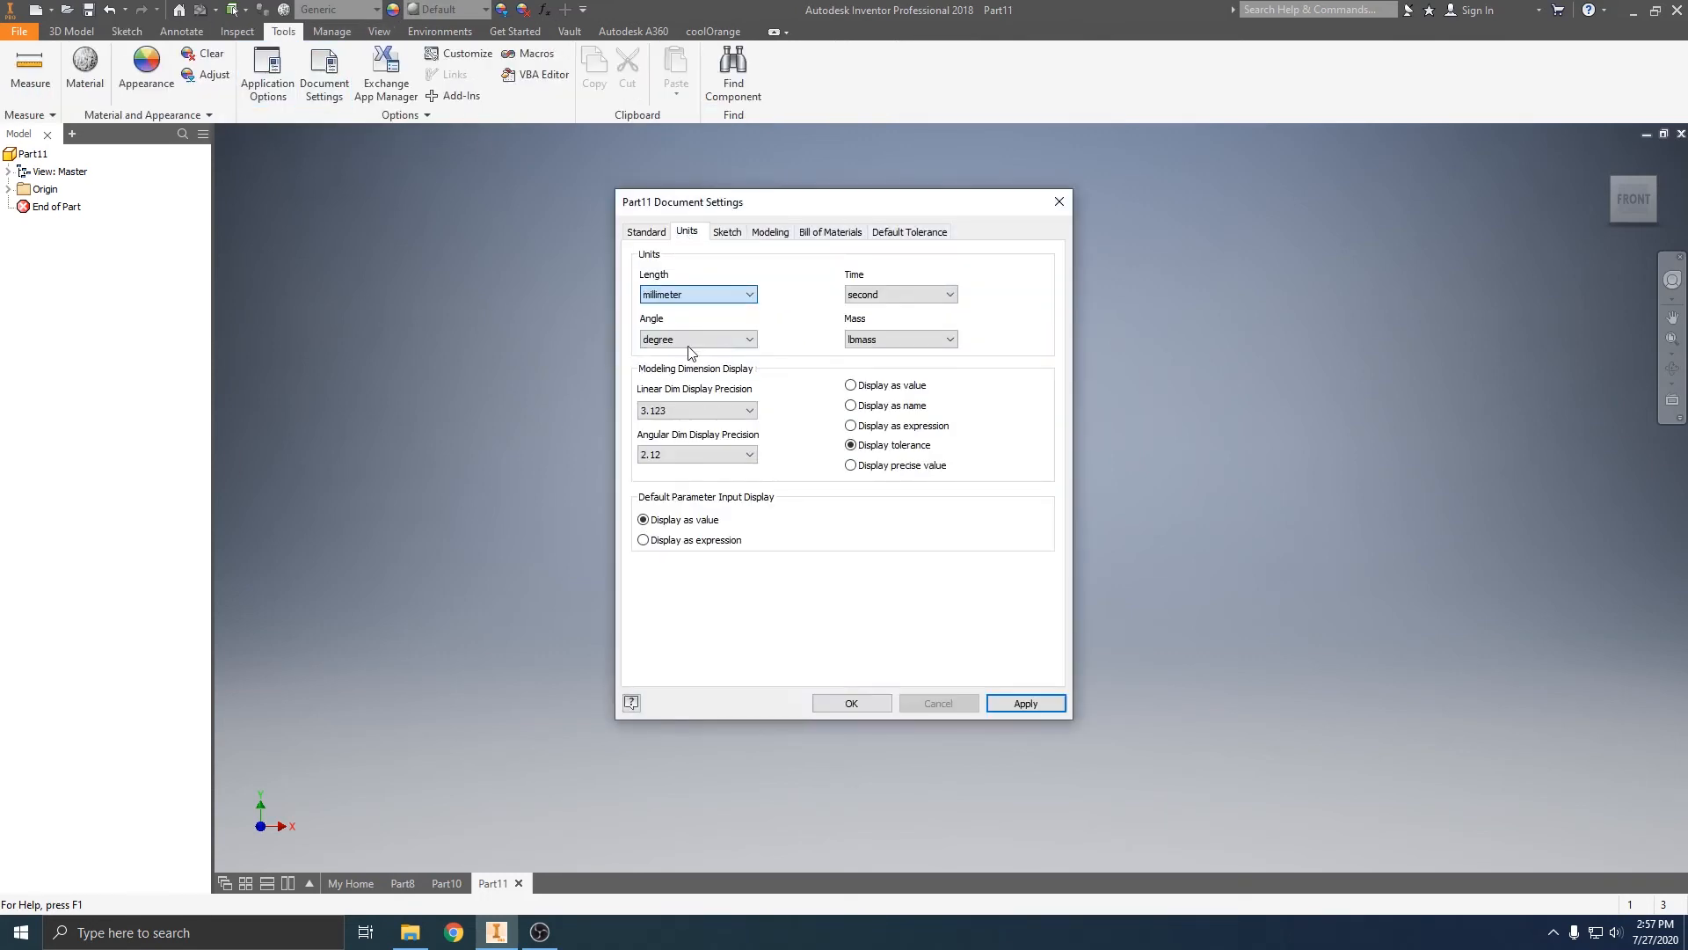
{"action": "left_click", "coordinate": [851, 704]}
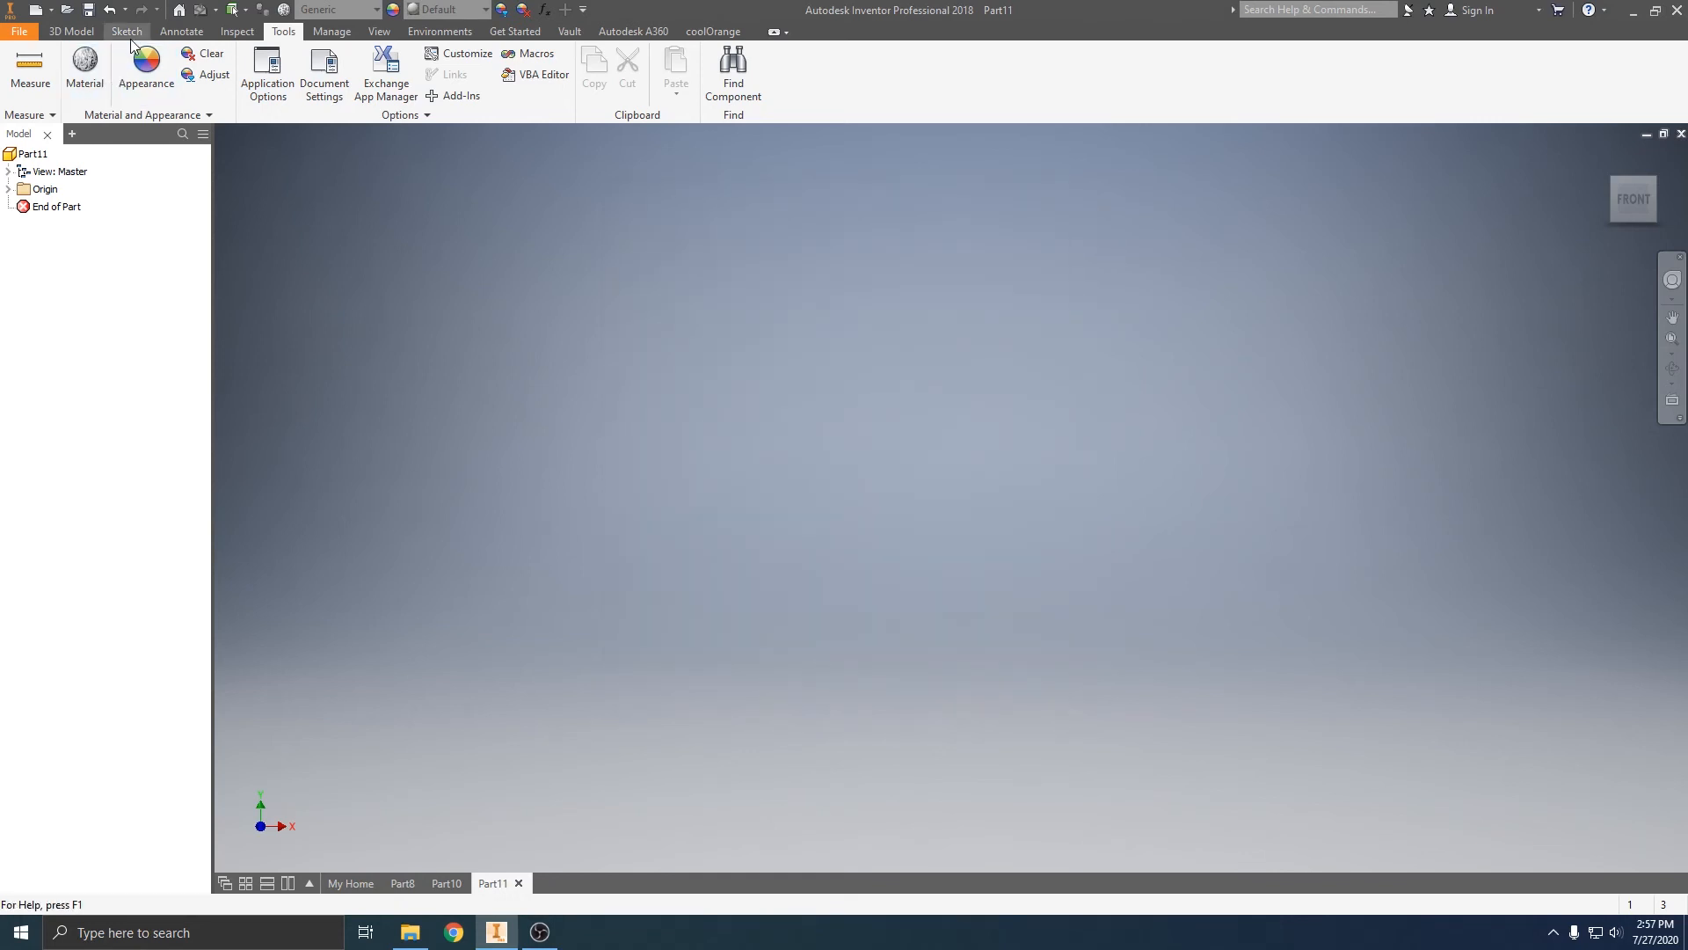
Sketch a 20 by 20 mm rectangle on the horizontal XZ plane with one corner at the origin.
{"action": "left_click", "coordinate": [127, 32]}
{"action": "left_click", "coordinate": [224, 66]}
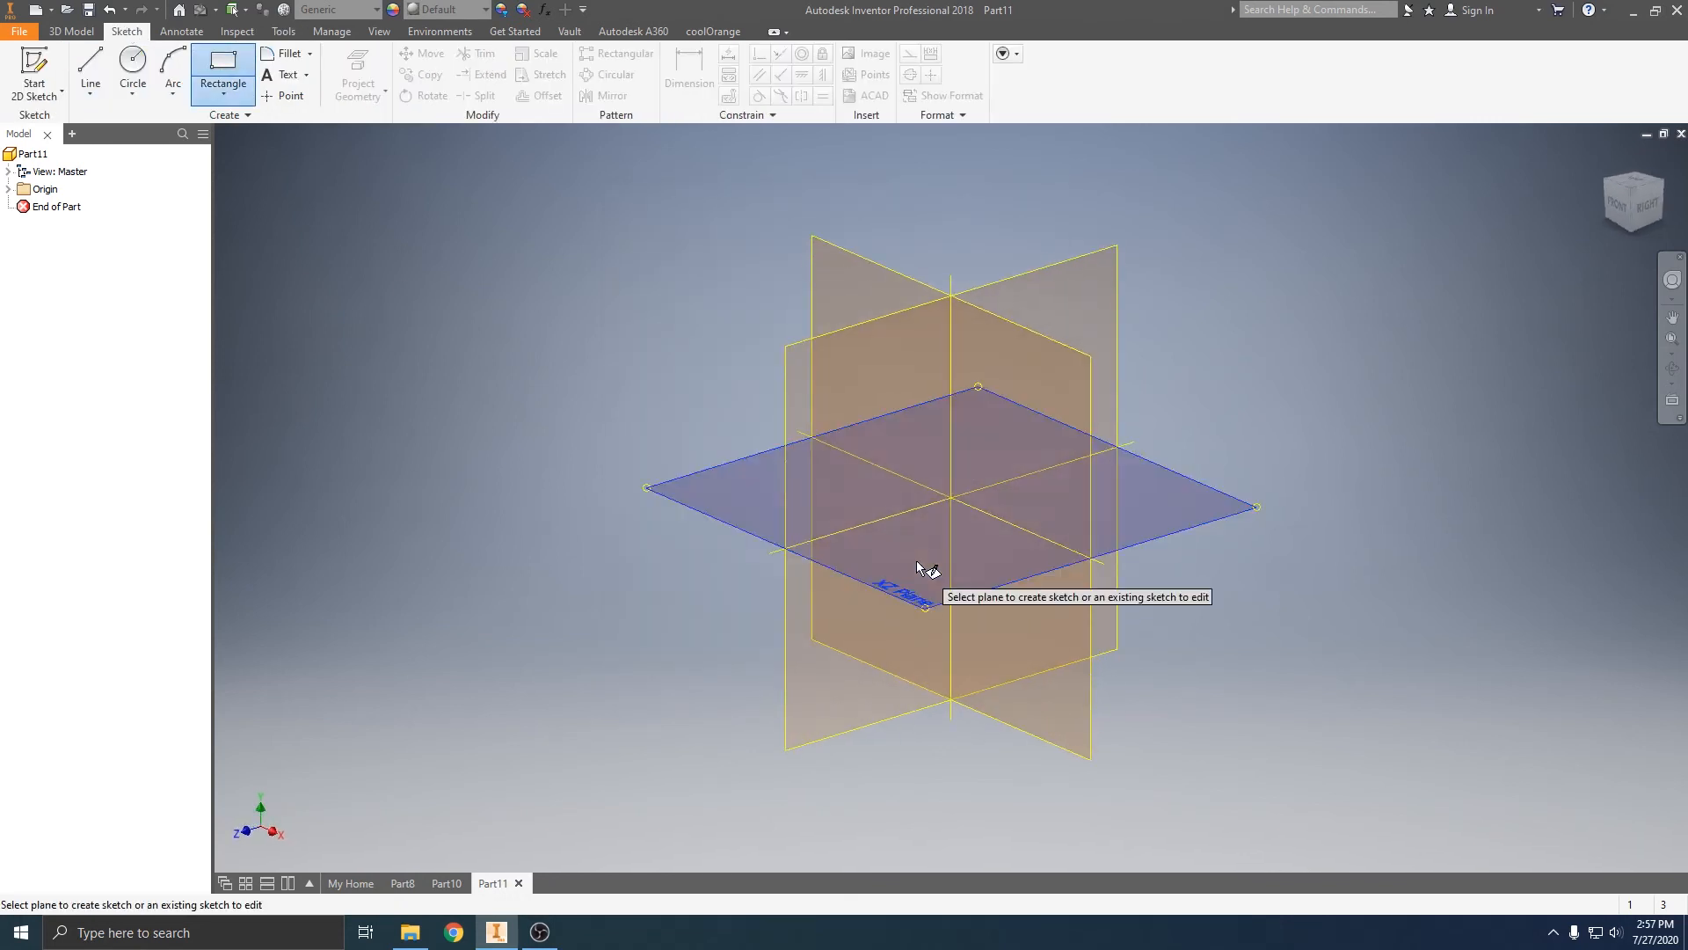
{"action": "left_click", "coordinate": [915, 560]}
{"action": "left_click", "coordinate": [950, 498]}
{"action": "middle_click_drag", "start_coordinate": [703, 327], "coordinate": [746, 464]}
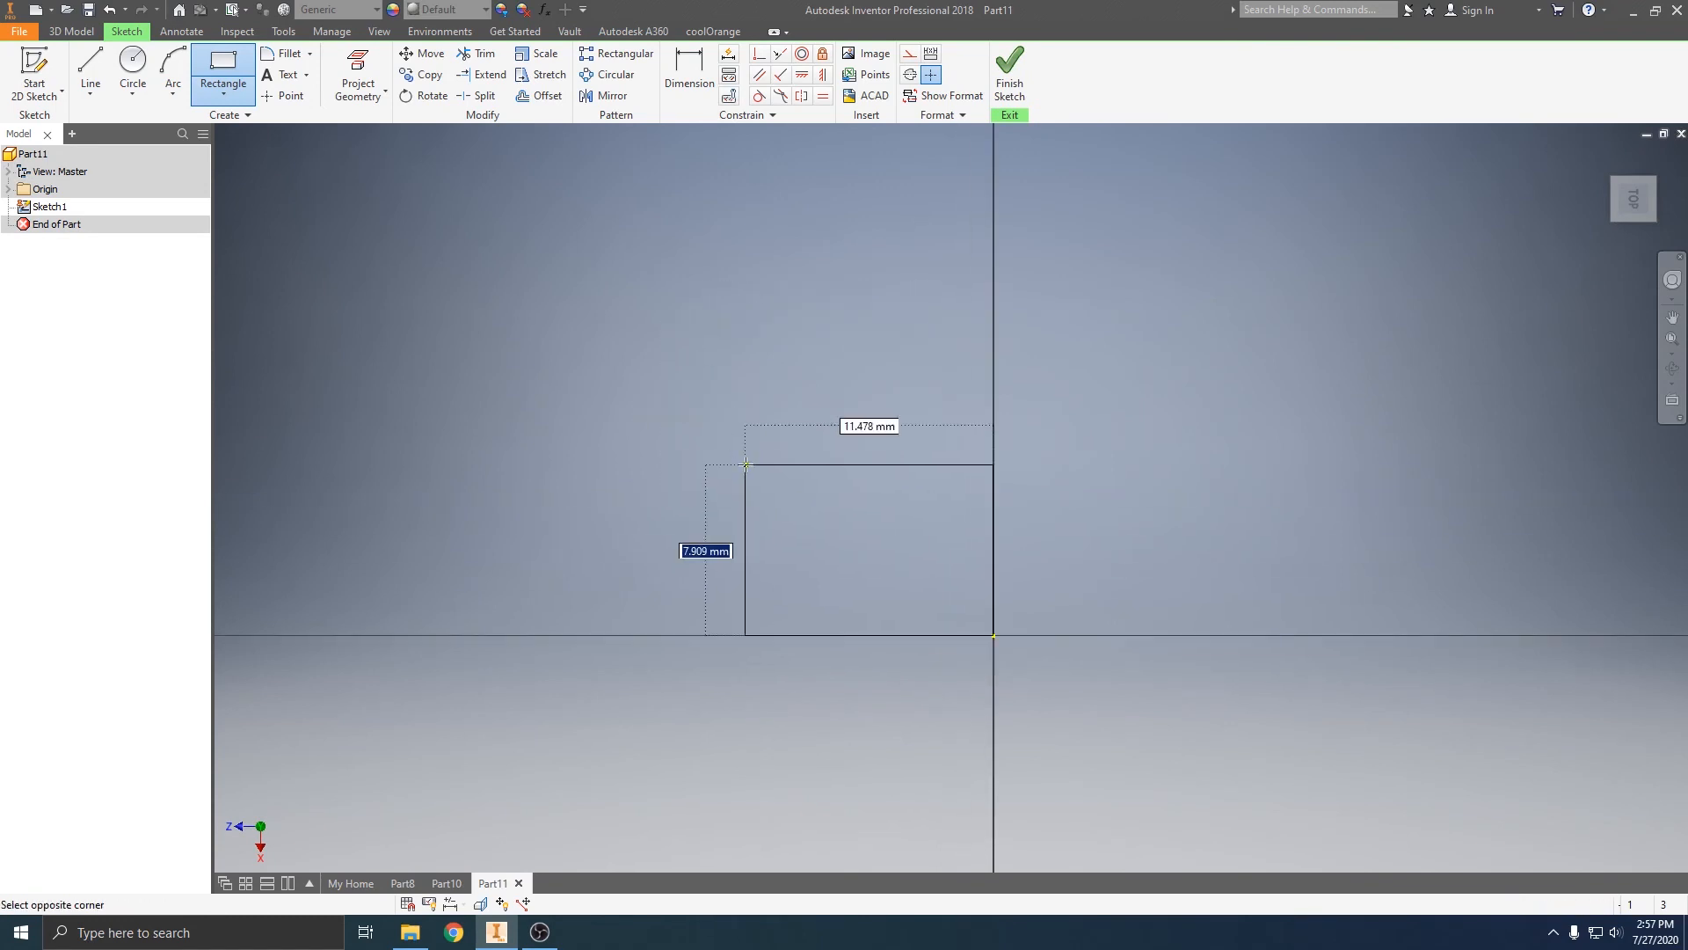
{"action": "type", "text": "20"}
{"action": "key", "text": "Tab"}
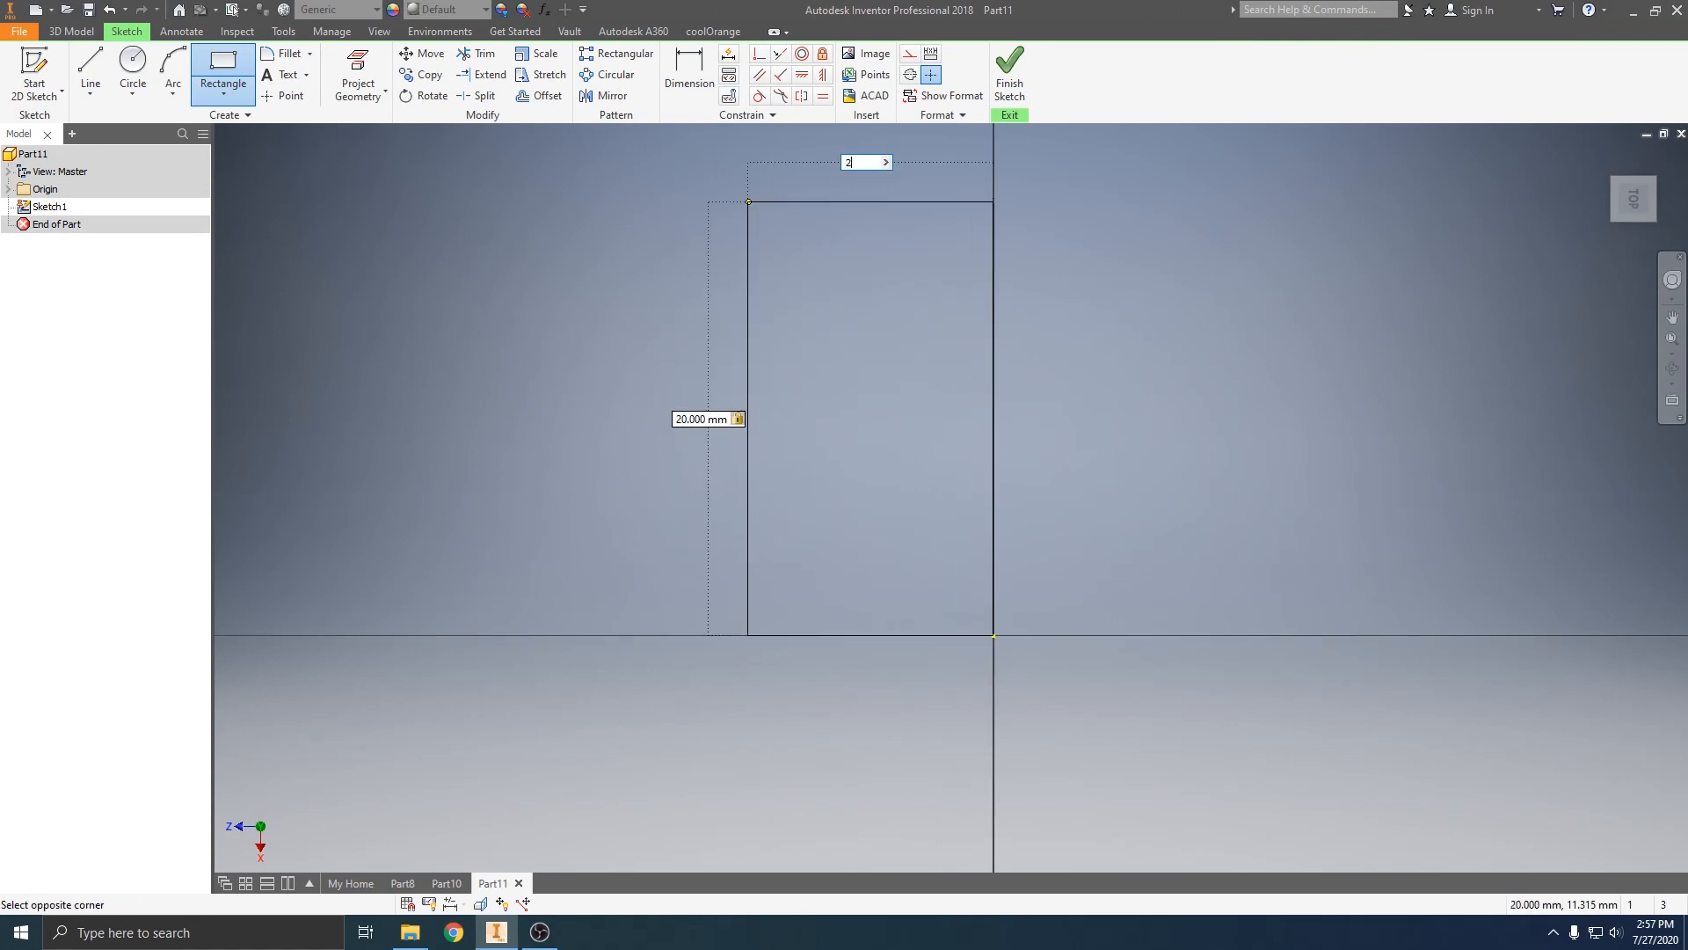
{"action": "type", "text": "20"}
{"action": "key", "text": "Return"}
Divide off a corner square with a 10 mm line from an edge's midpoint and a perpendicular line to the side edge, then finish the sketch.
{"action": "left_click", "coordinate": [92, 63]}
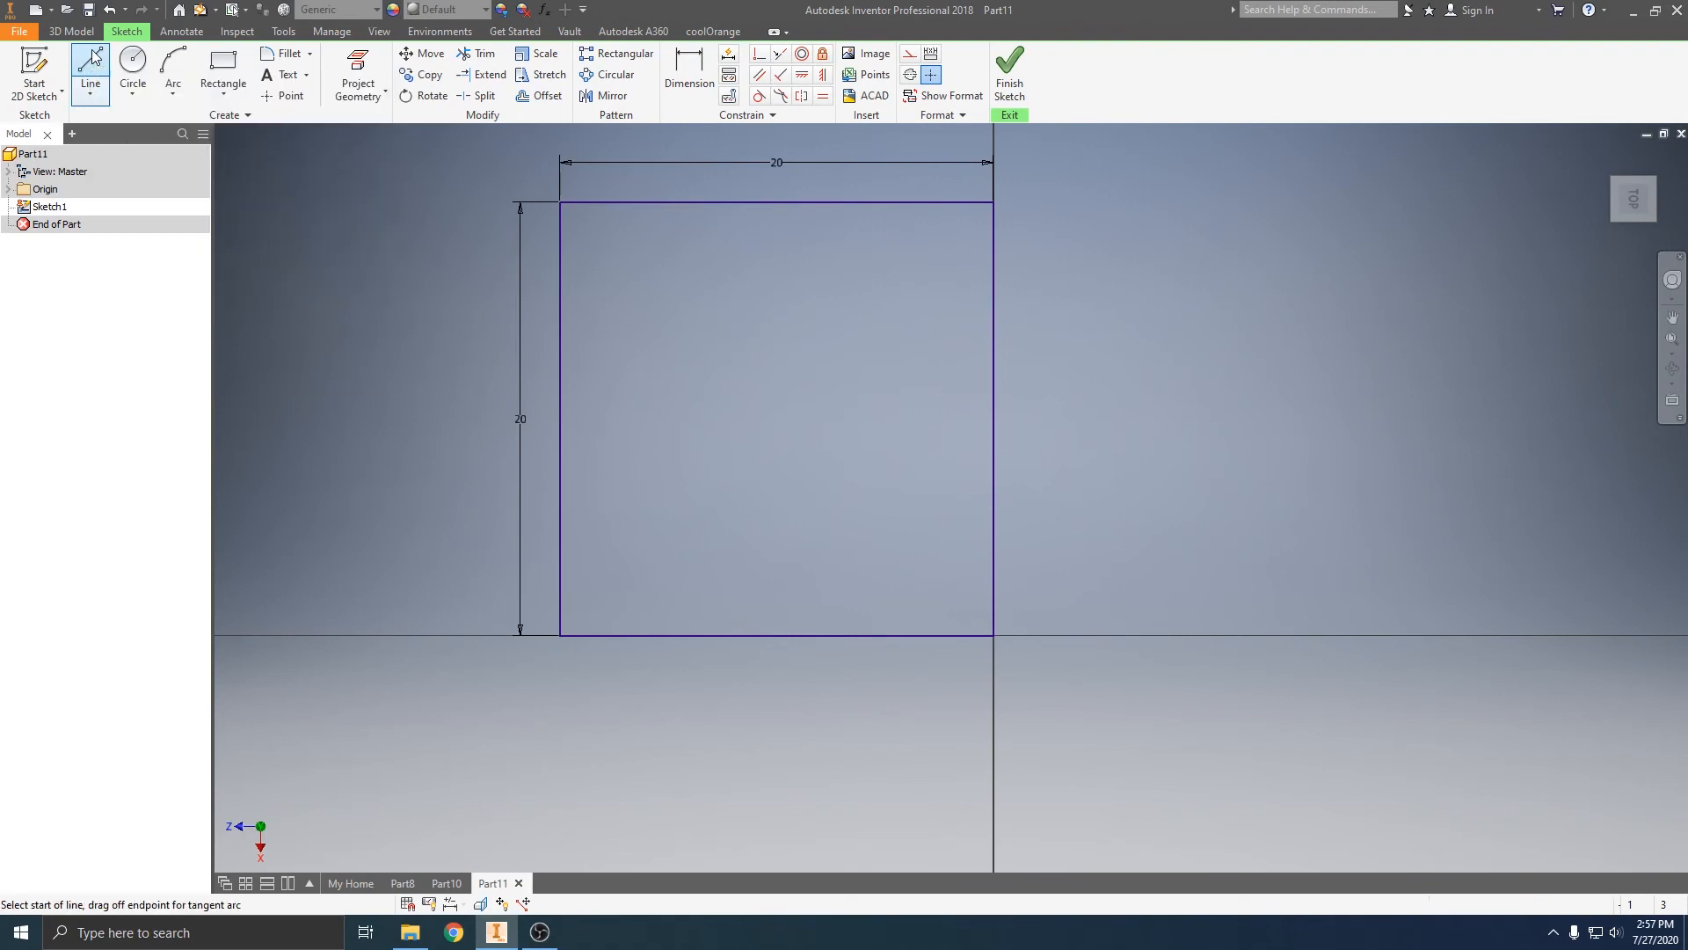
{"action": "left_click", "coordinate": [778, 634]}
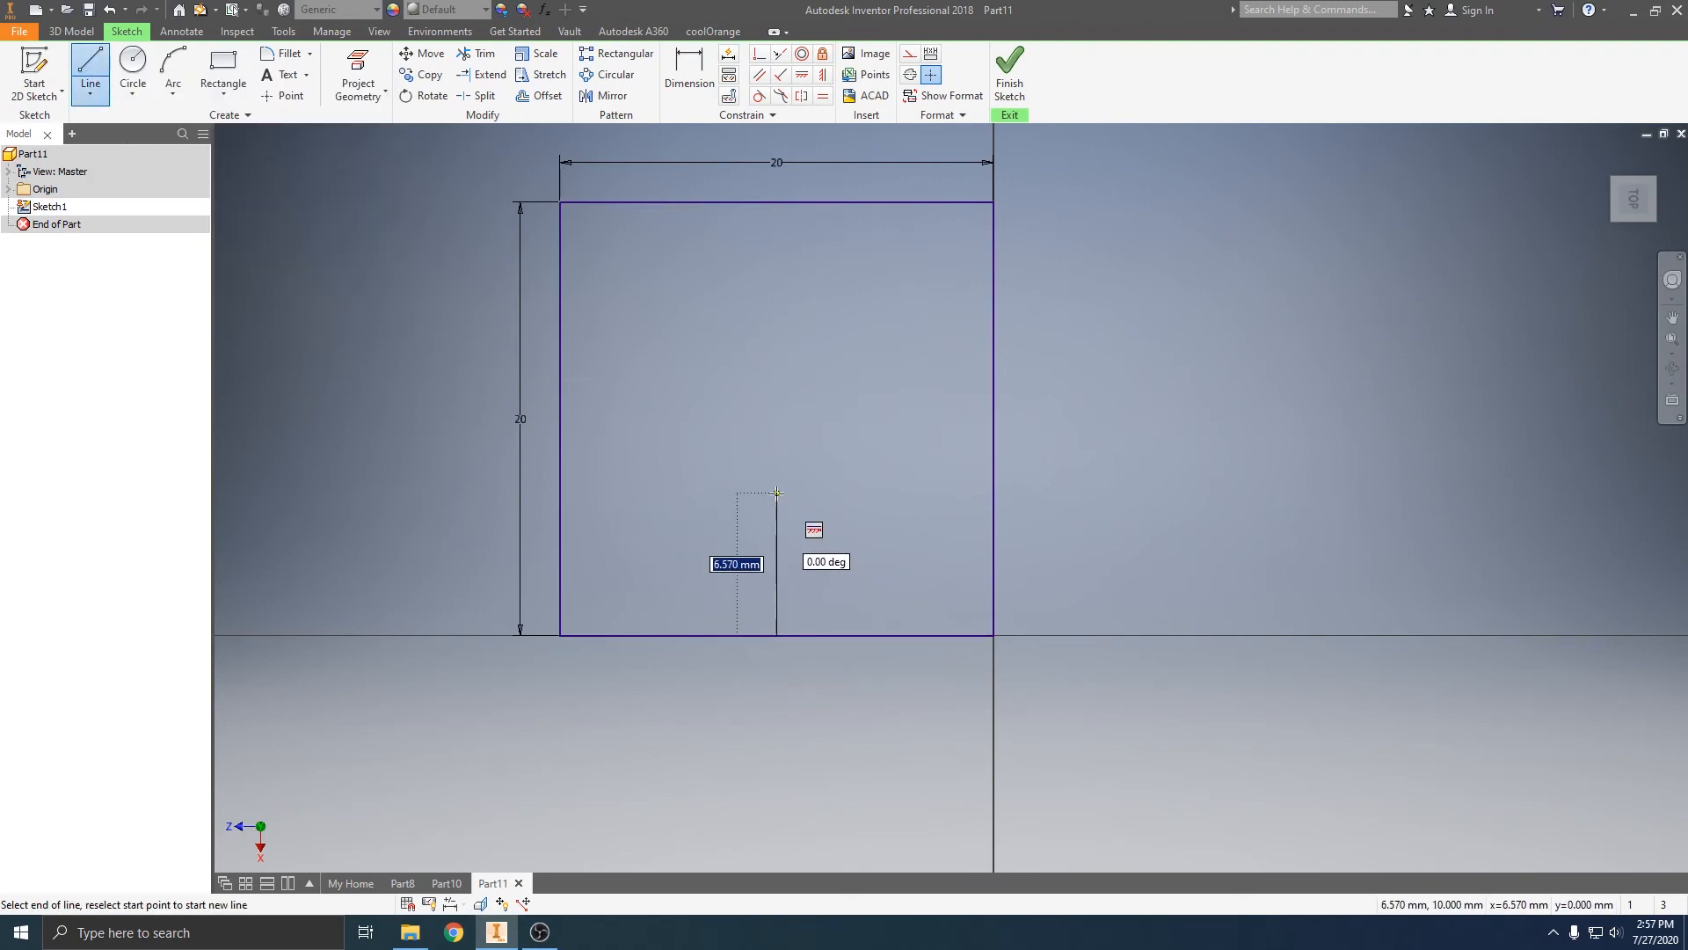
{"action": "type", "text": "10"}
{"action": "key", "text": "Return"}
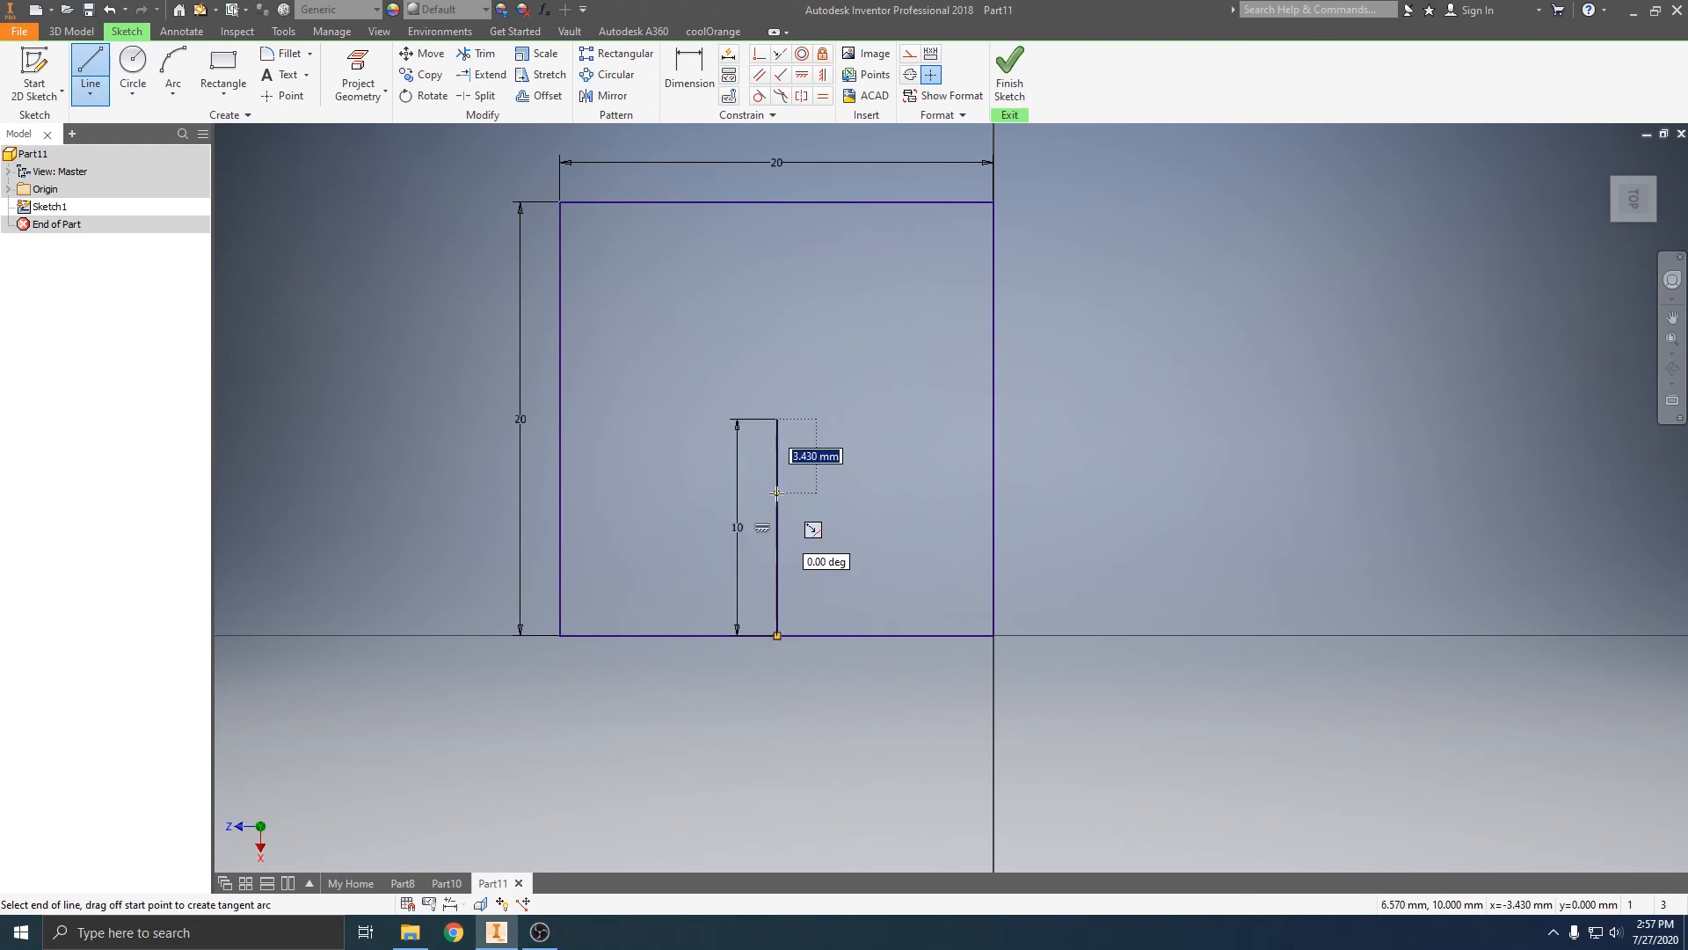
{"action": "left_click", "coordinate": [995, 419]}
{"action": "left_click", "coordinate": [1009, 70]}
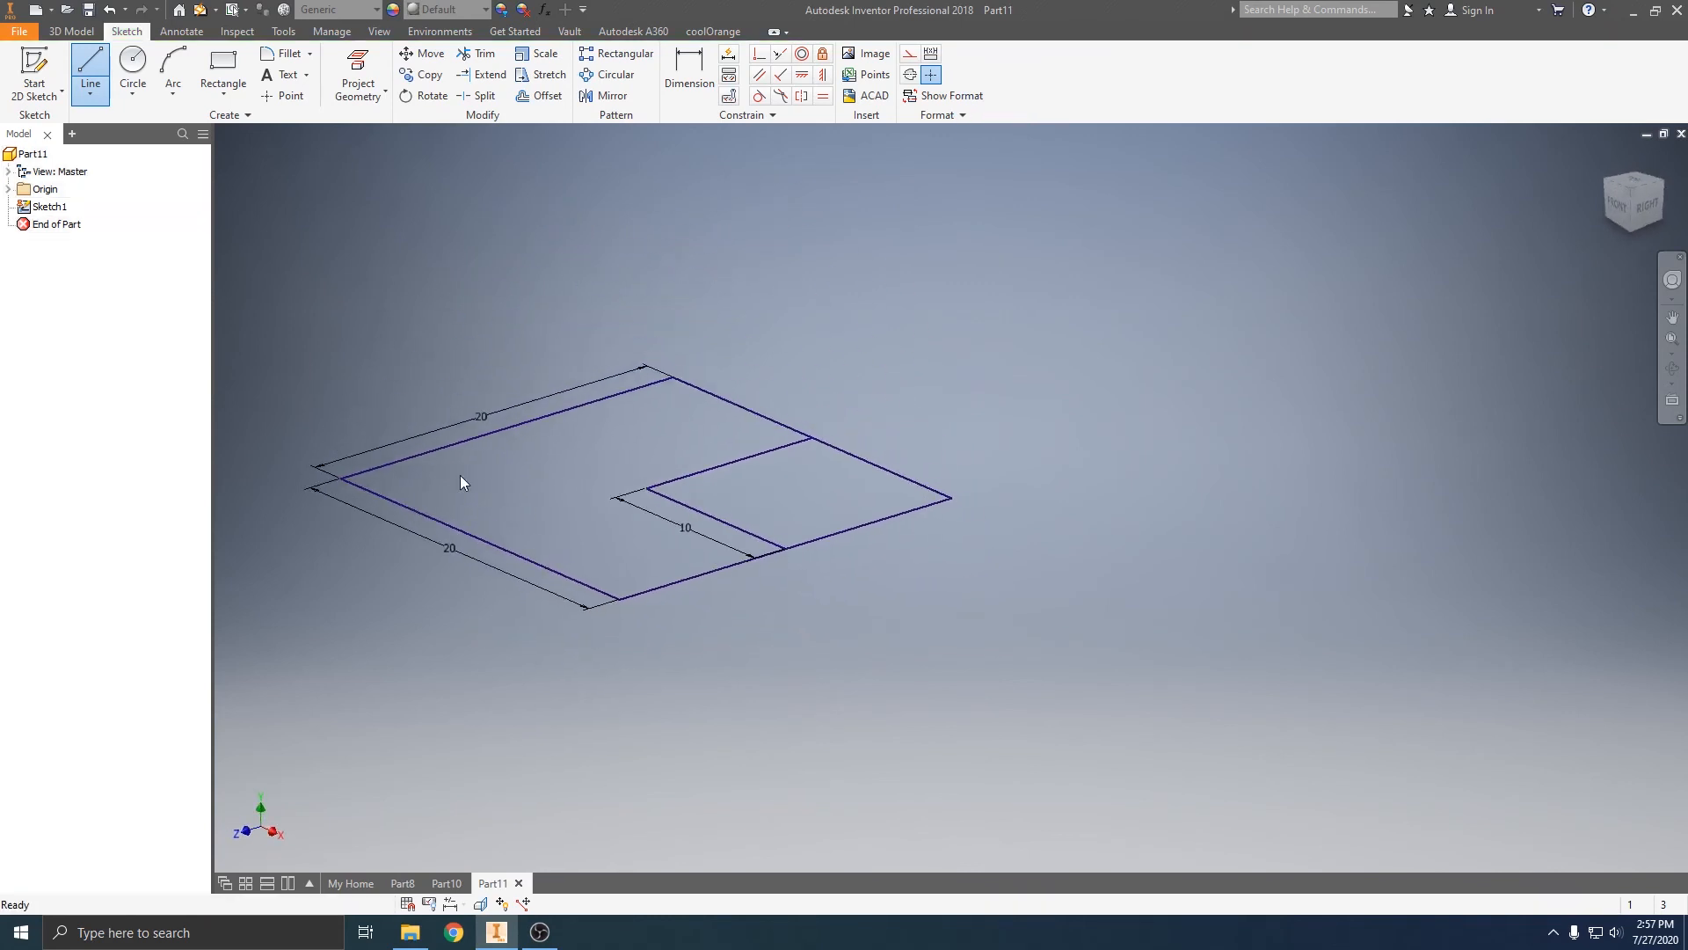
Extrude both regions of the sketch together upward by 20 mm to form the full cube.
{"action": "left_click", "coordinate": [71, 31]}
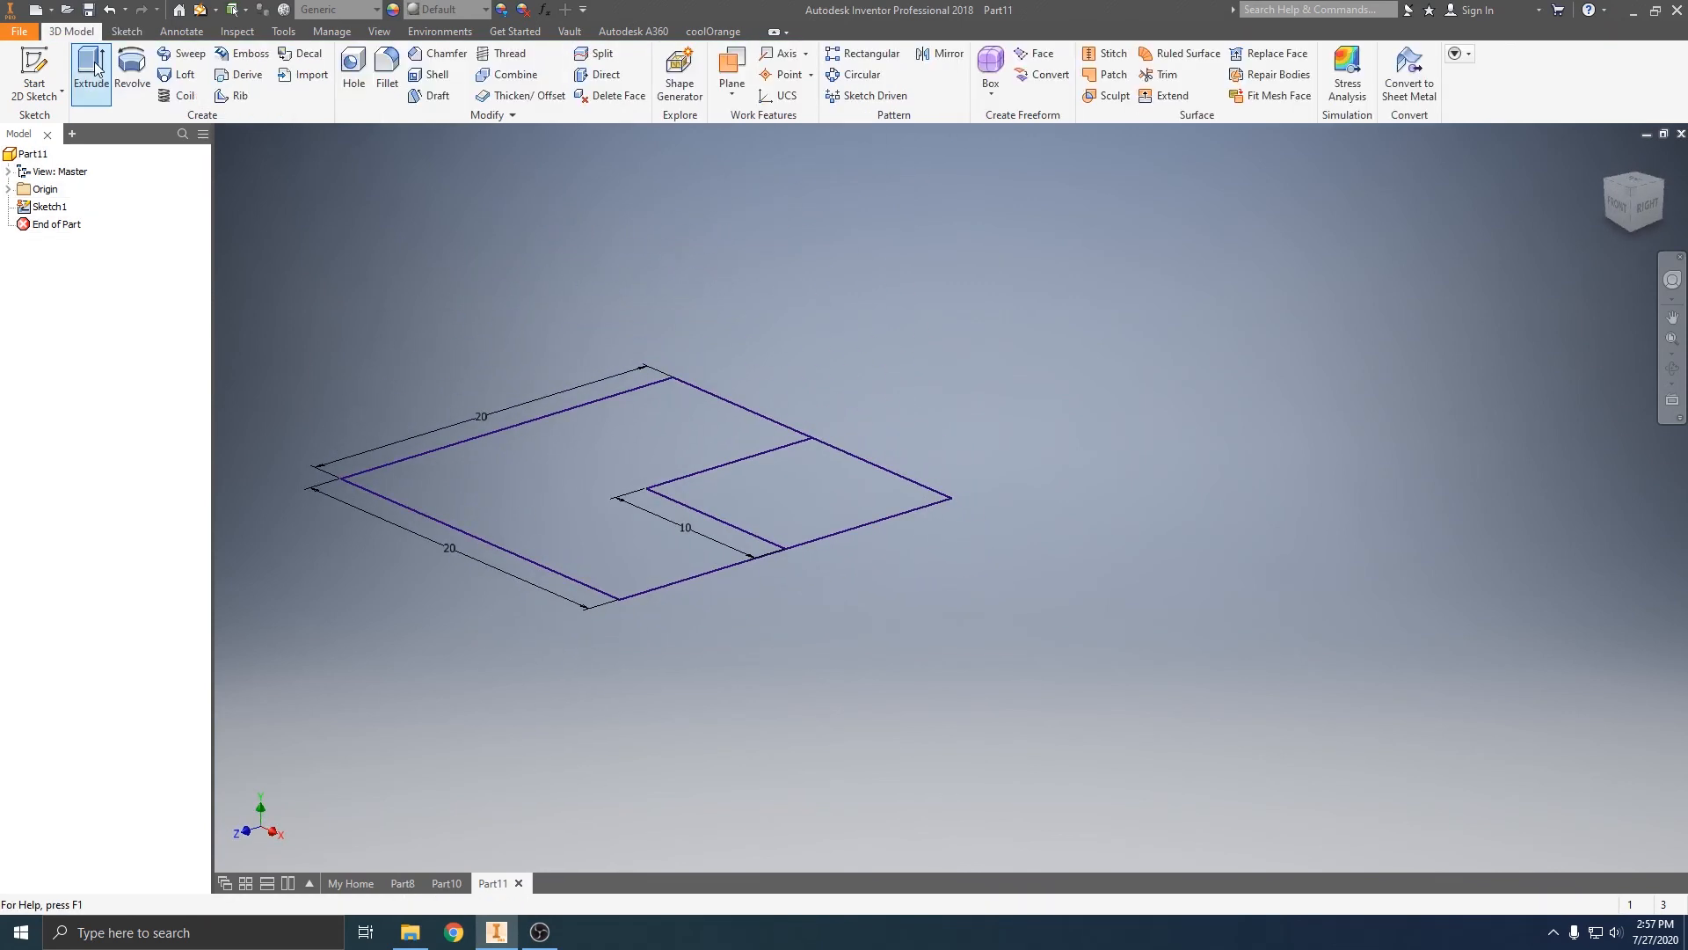
{"action": "left_click", "coordinate": [91, 74]}
{"action": "left_click", "coordinate": [754, 498]}
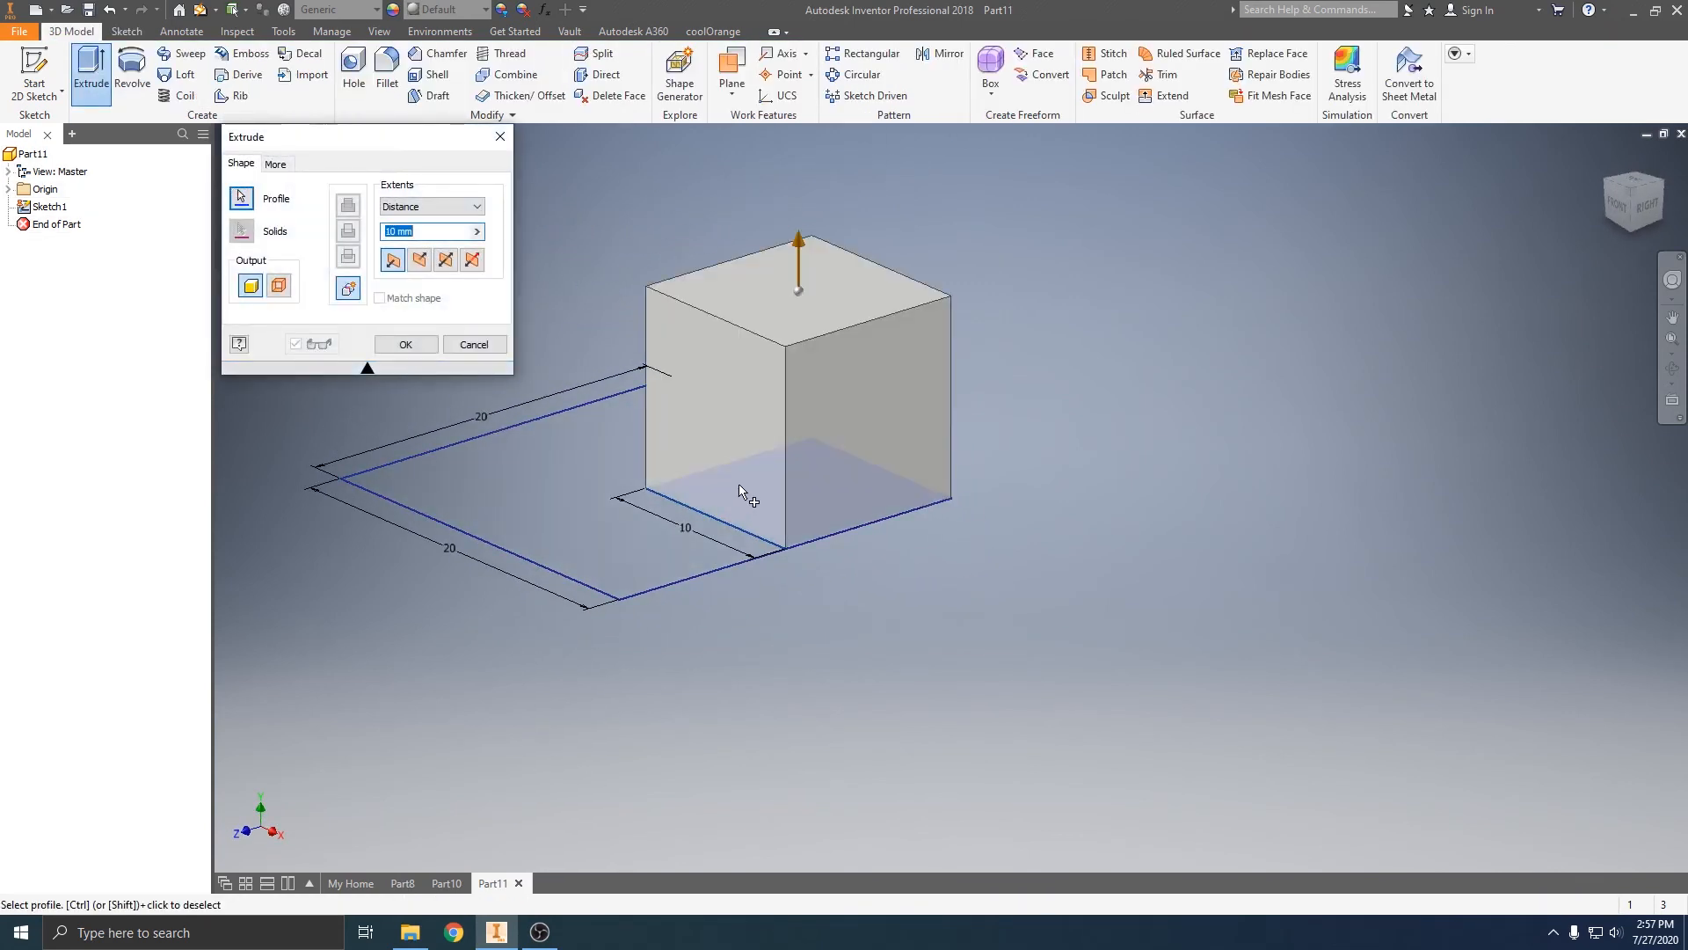
{"action": "left_click", "coordinate": [506, 461]}
{"action": "middle_click_drag", "start_coordinate": [506, 464], "coordinate": [652, 503]}
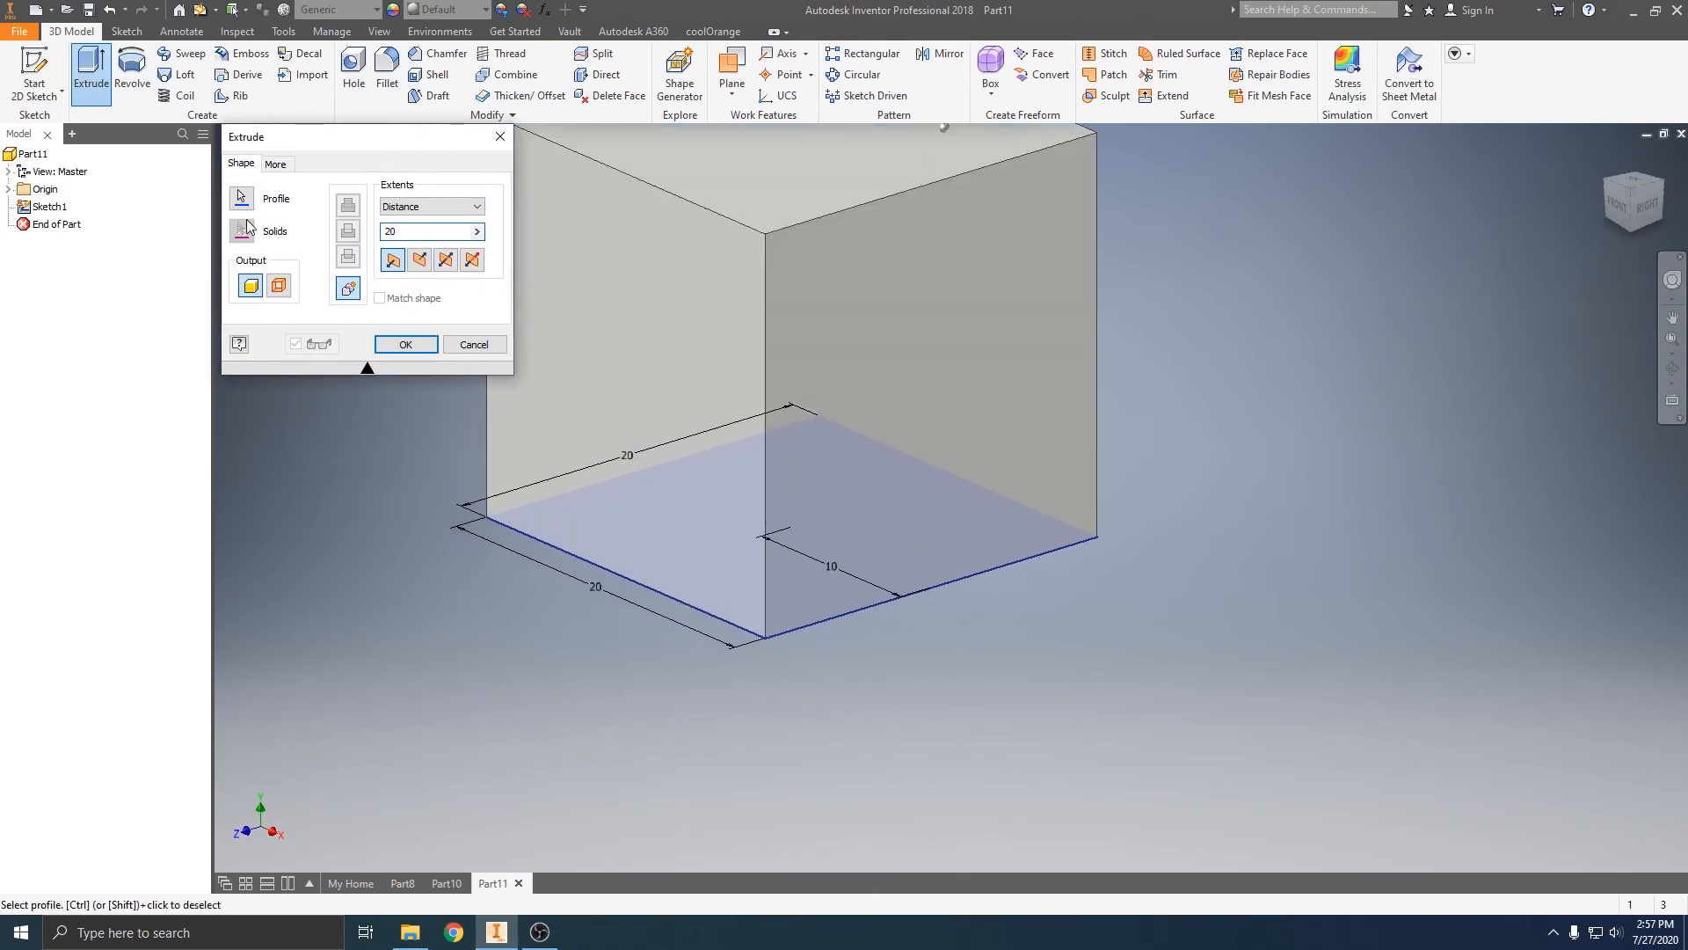
{"action": "left_click", "coordinate": [378, 343]}
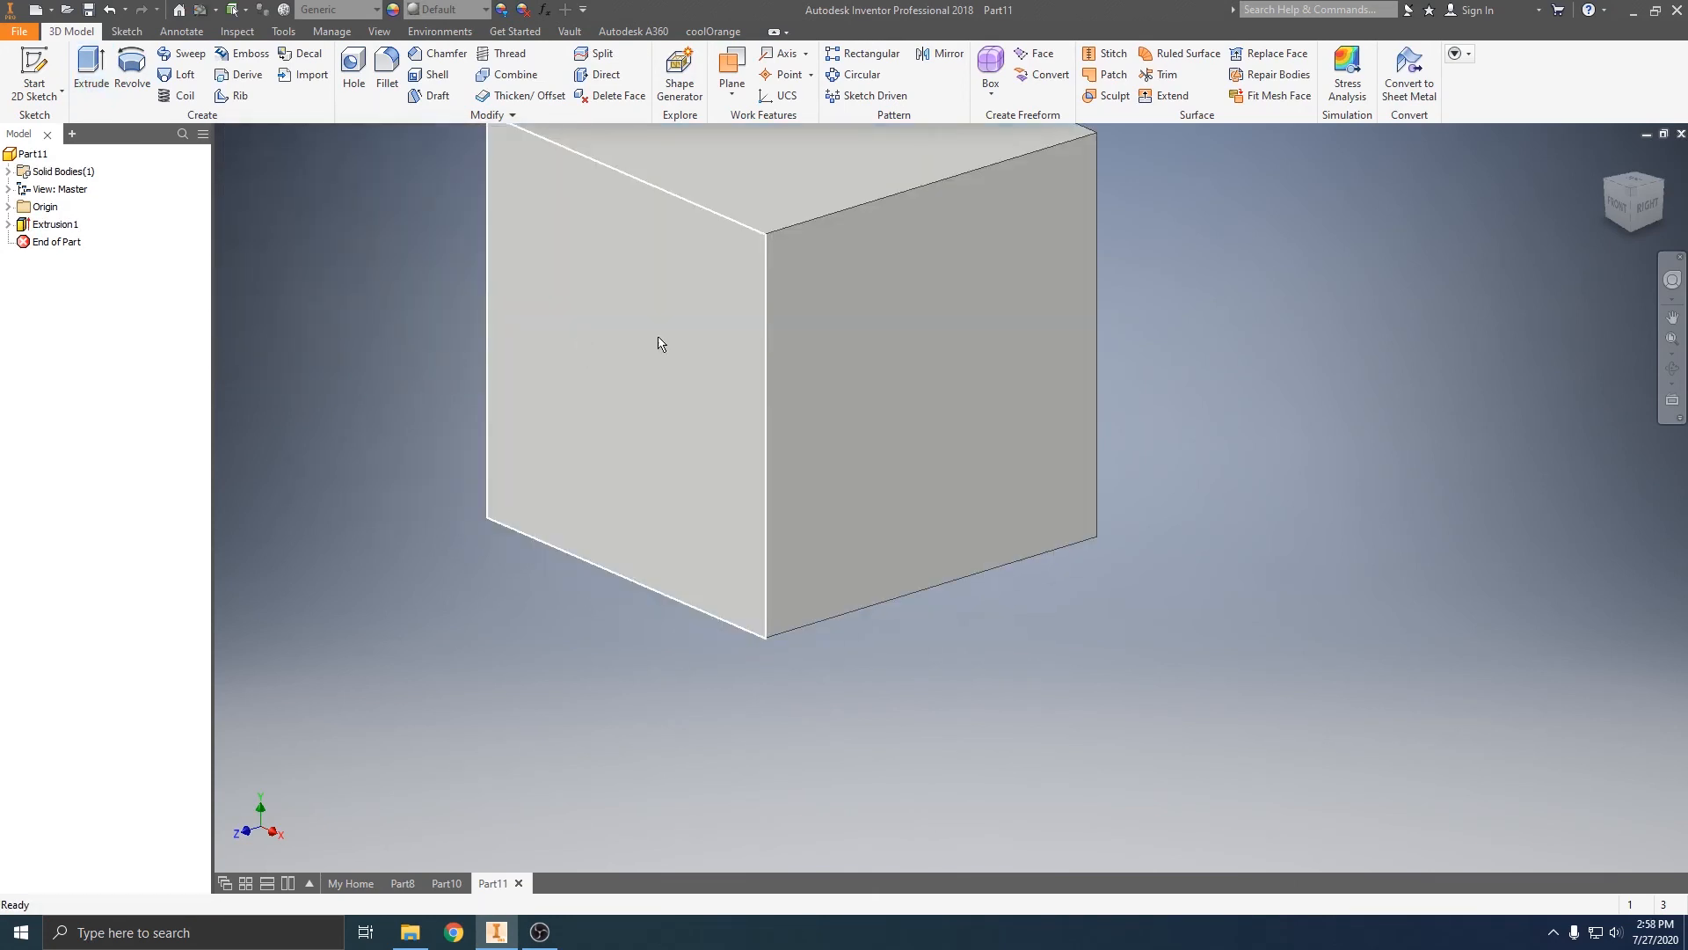
Make the base sketch used by the cube's extrusion visible again.
{"action": "middle_click_drag", "start_coordinate": [660, 343], "coordinate": [572, 441]}
{"action": "middle_click_drag", "start_coordinate": [746, 583], "coordinate": [692, 542], "text": "shift"}
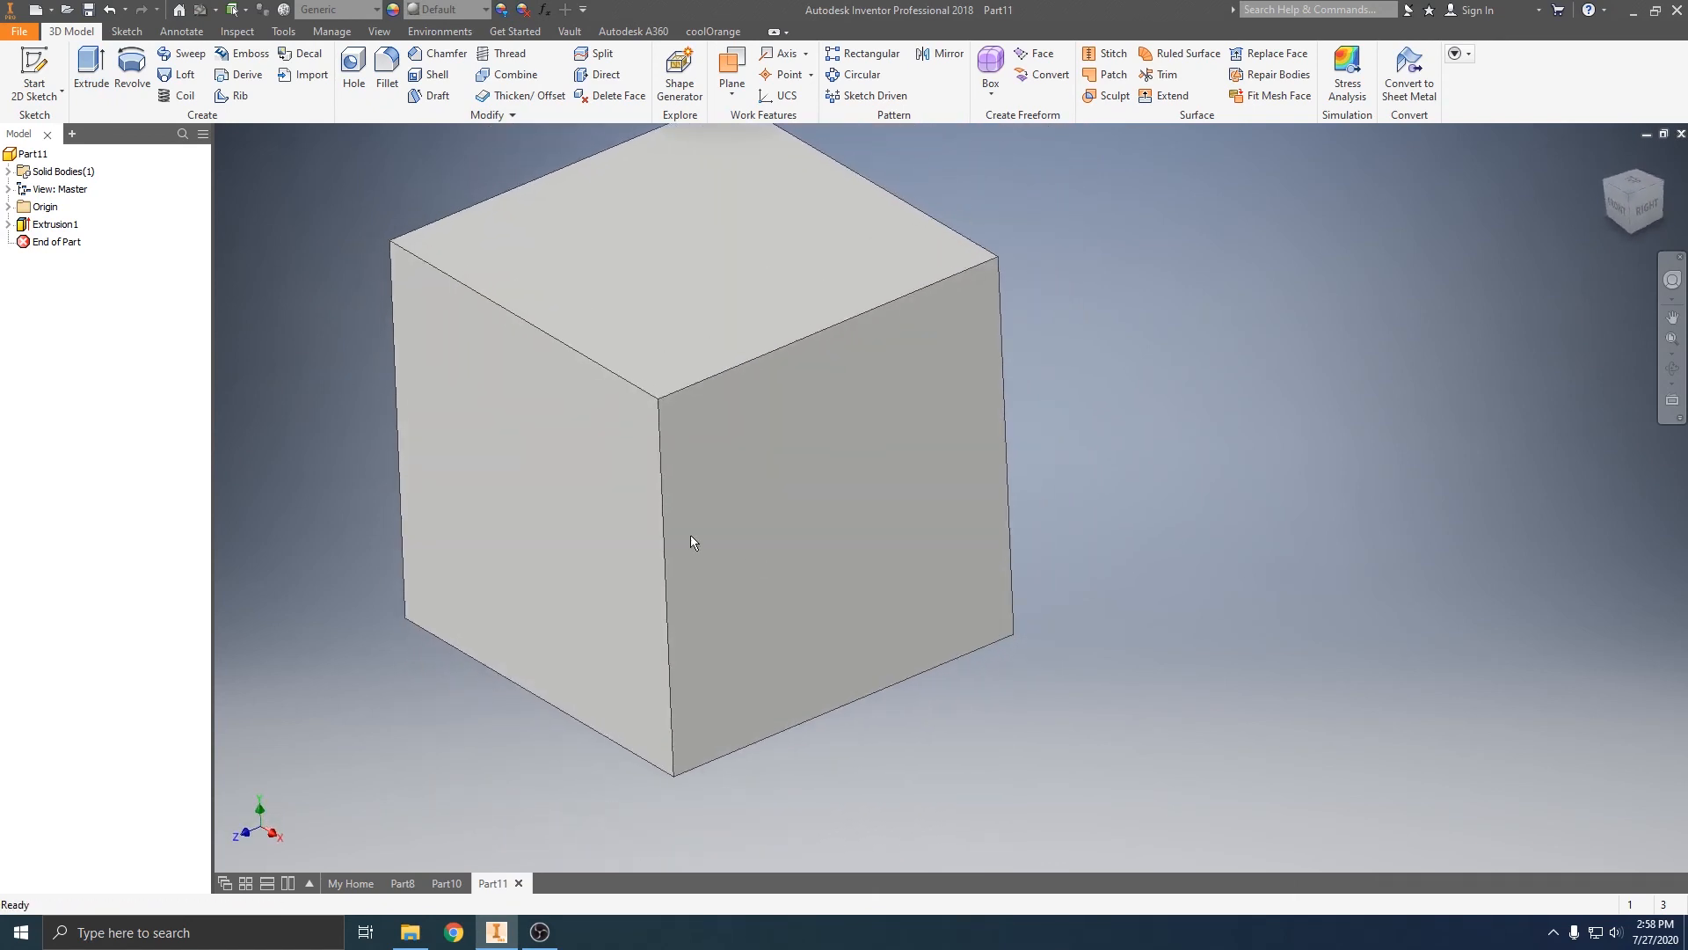
{"action": "left_click", "coordinate": [9, 225]}
{"action": "right_click", "coordinate": [37, 245]}
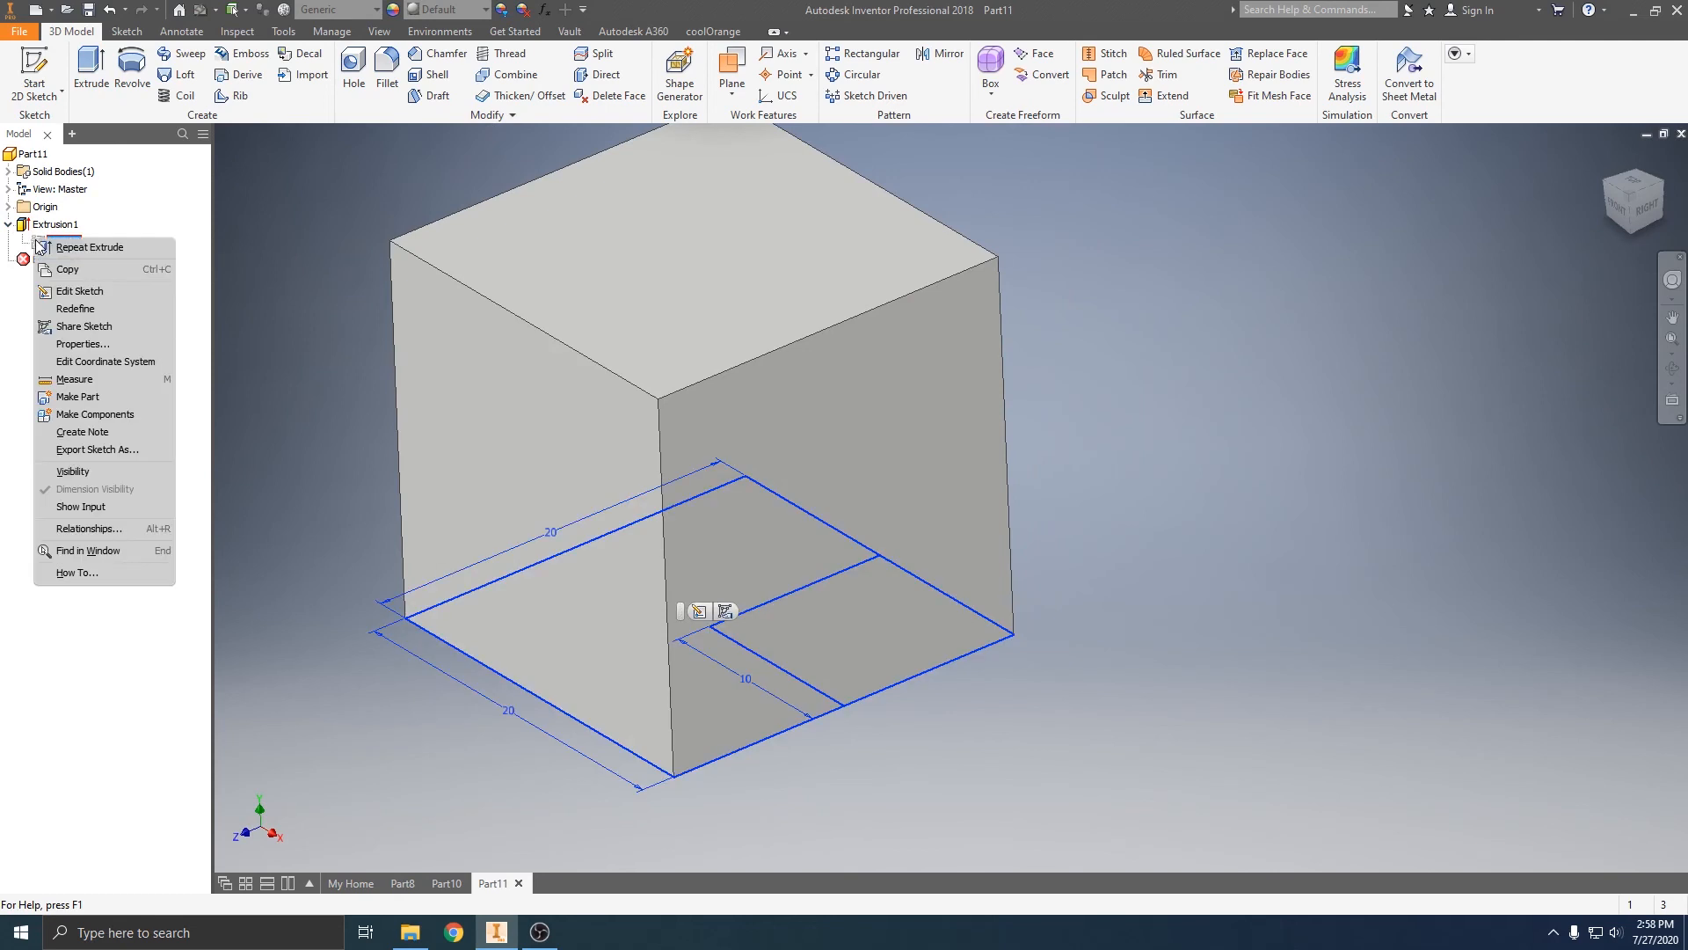
{"action": "left_click", "coordinate": [72, 473]}
Extrude the corner square of the shared sketch upward 25 mm, joining it to the cube.
{"action": "middle_click_drag", "start_coordinate": [620, 550], "coordinate": [546, 480]}
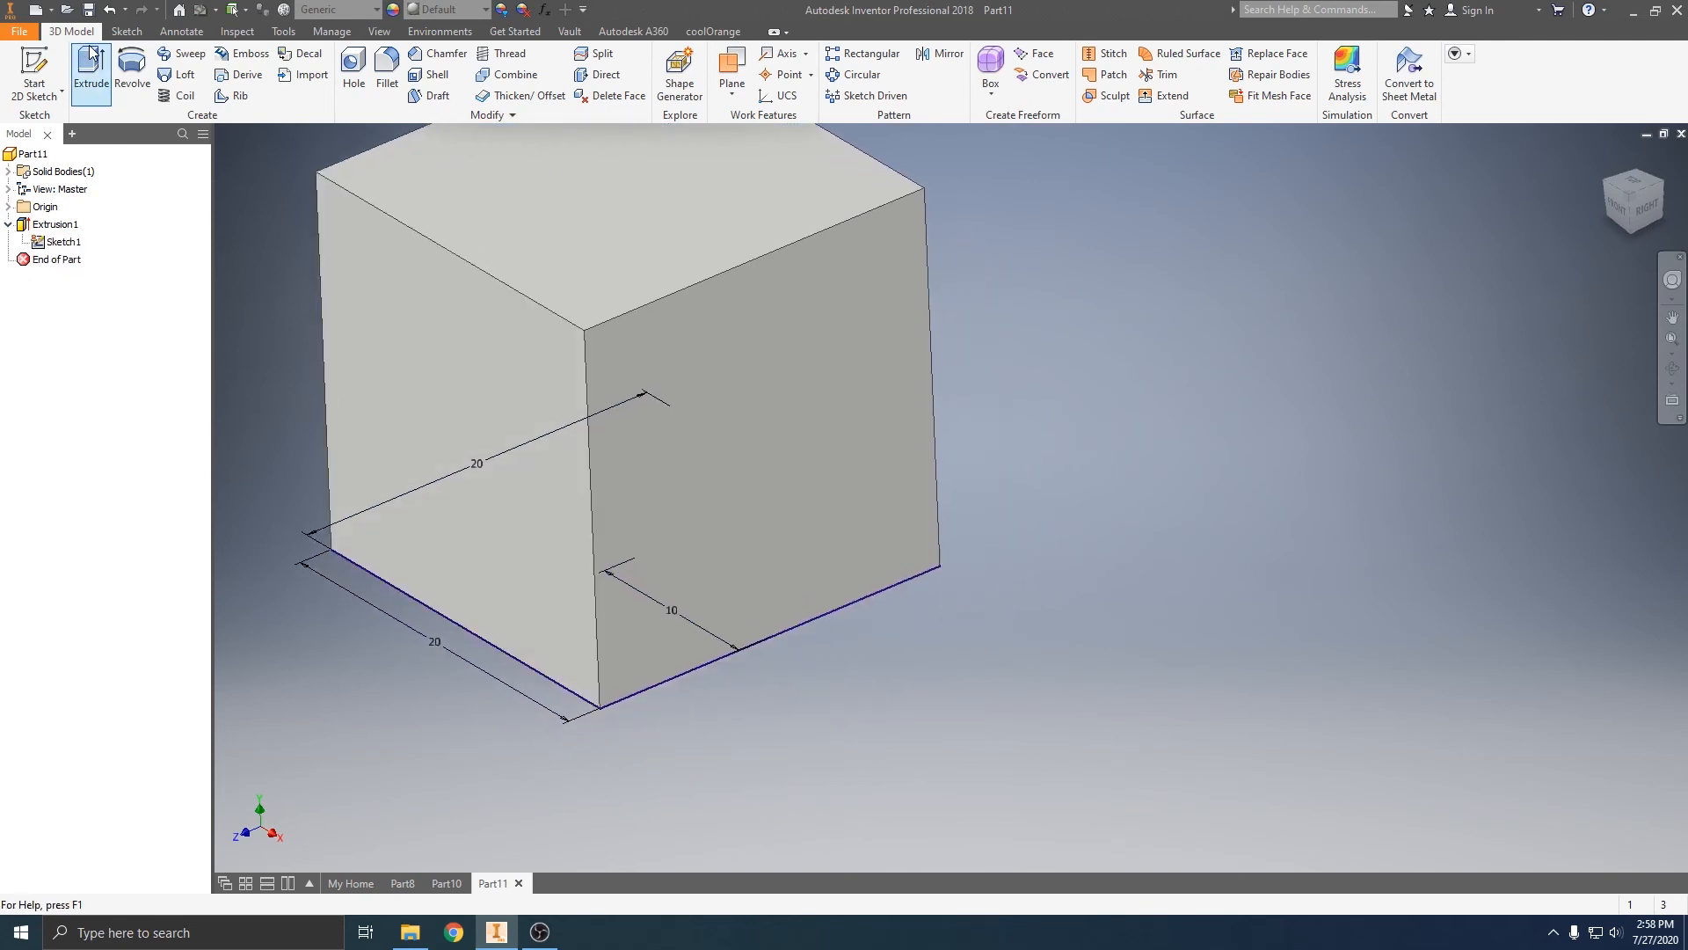
{"action": "left_click", "coordinate": [91, 66]}
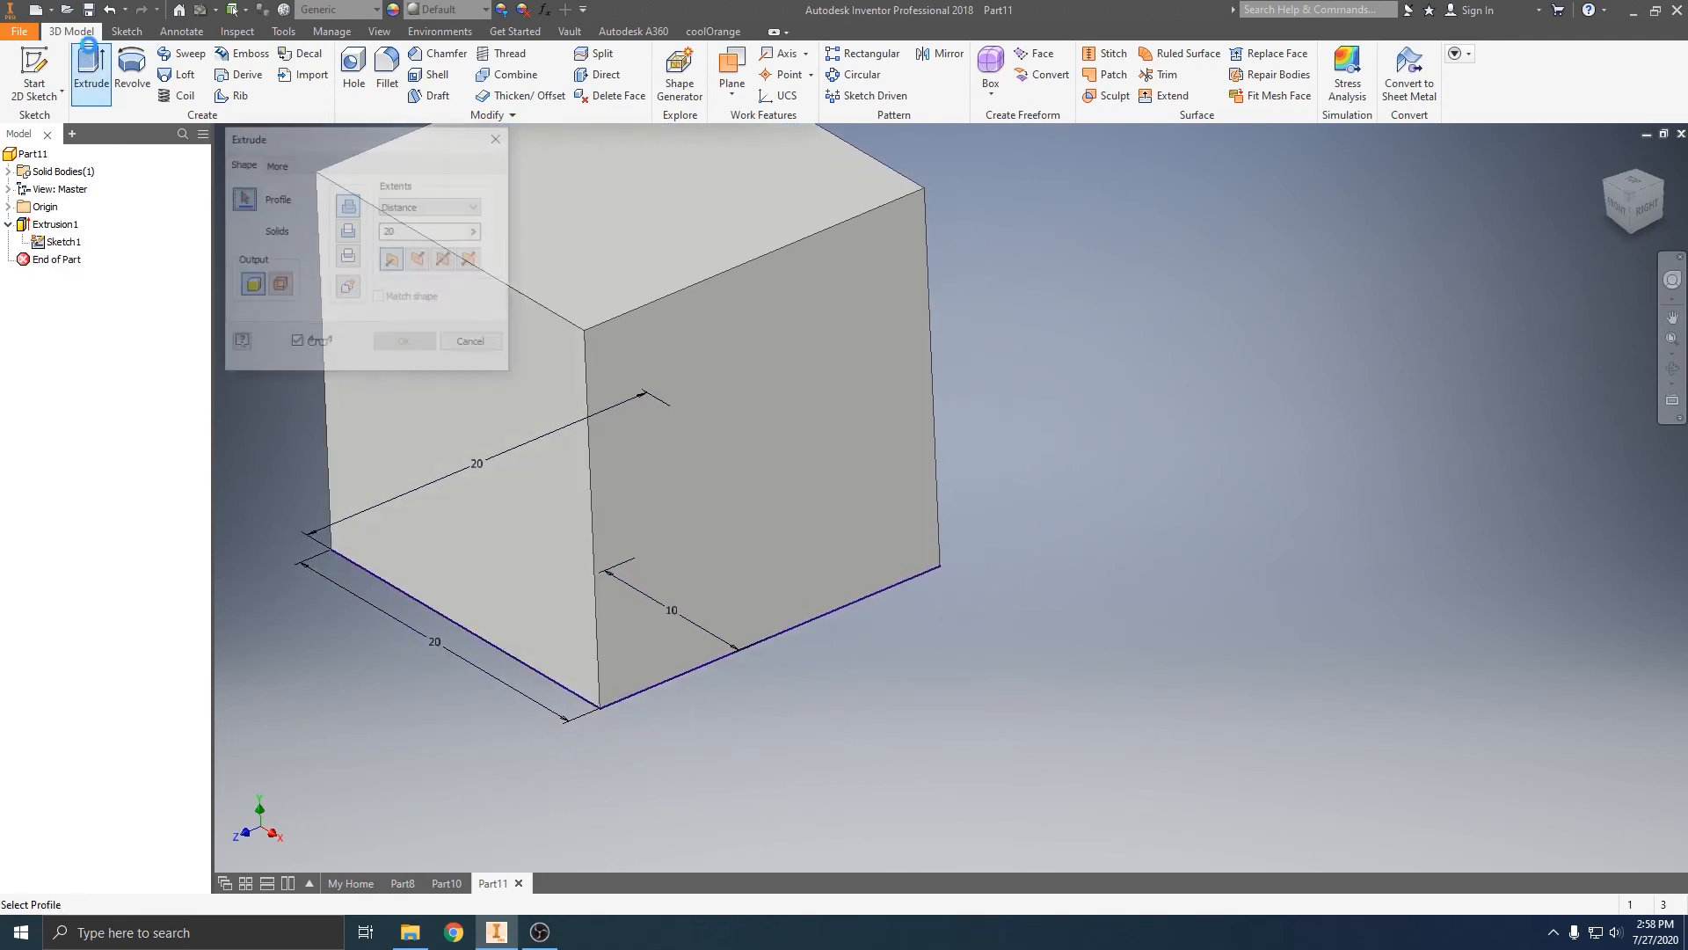
{"action": "left_click", "coordinate": [785, 560]}
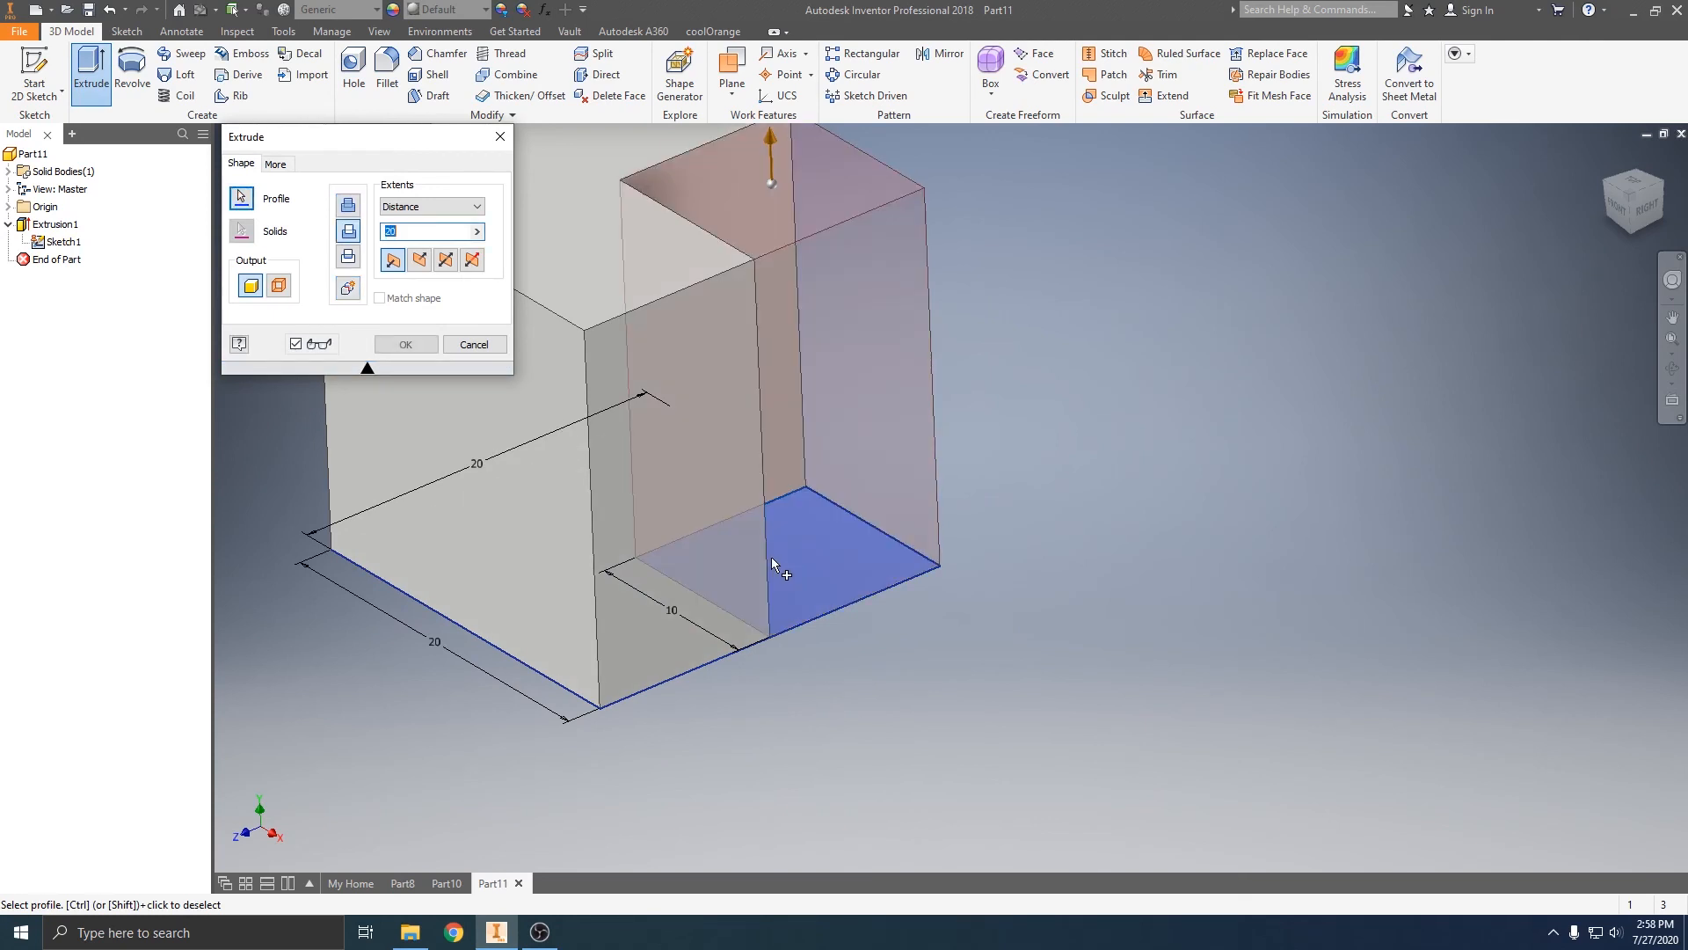
{"action": "left_click", "coordinate": [355, 214]}
{"action": "left_click_drag", "start_coordinate": [807, 230], "coordinate": [802, 158]}
{"action": "left_click", "coordinate": [434, 232]}
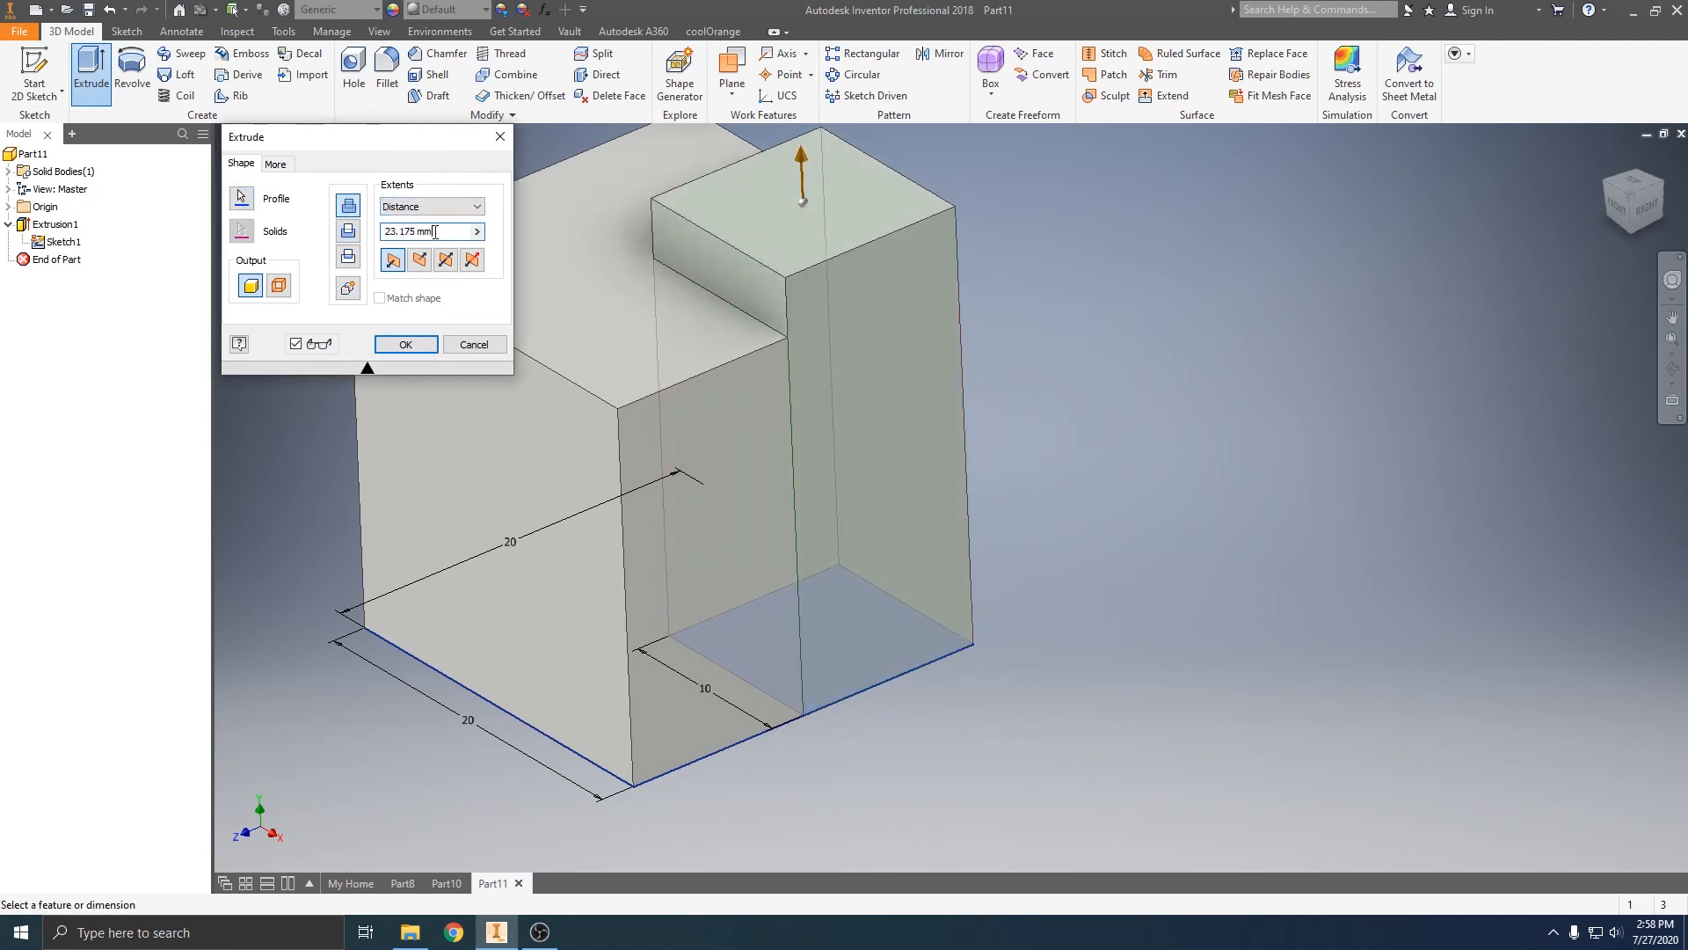
{"action": "type", "text": "25"}
{"action": "key", "text": "Return"}
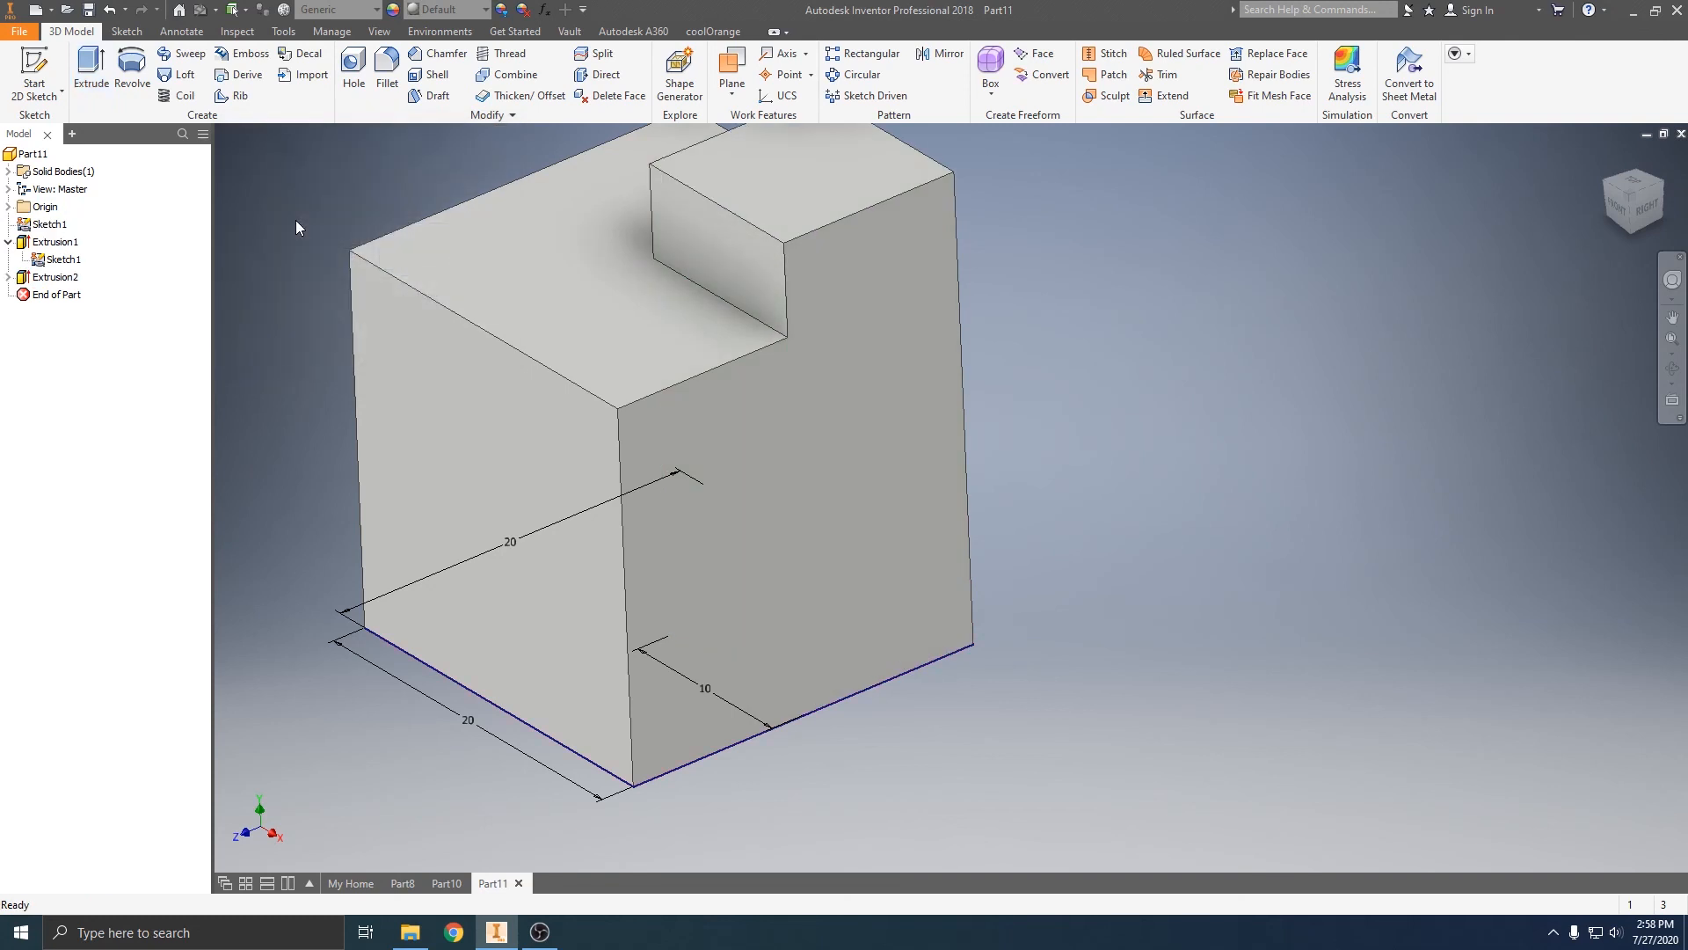
Hide the shared sketch beneath the cube.
{"action": "left_click", "coordinate": [41, 261]}
{"action": "right_click", "coordinate": [40, 260]}
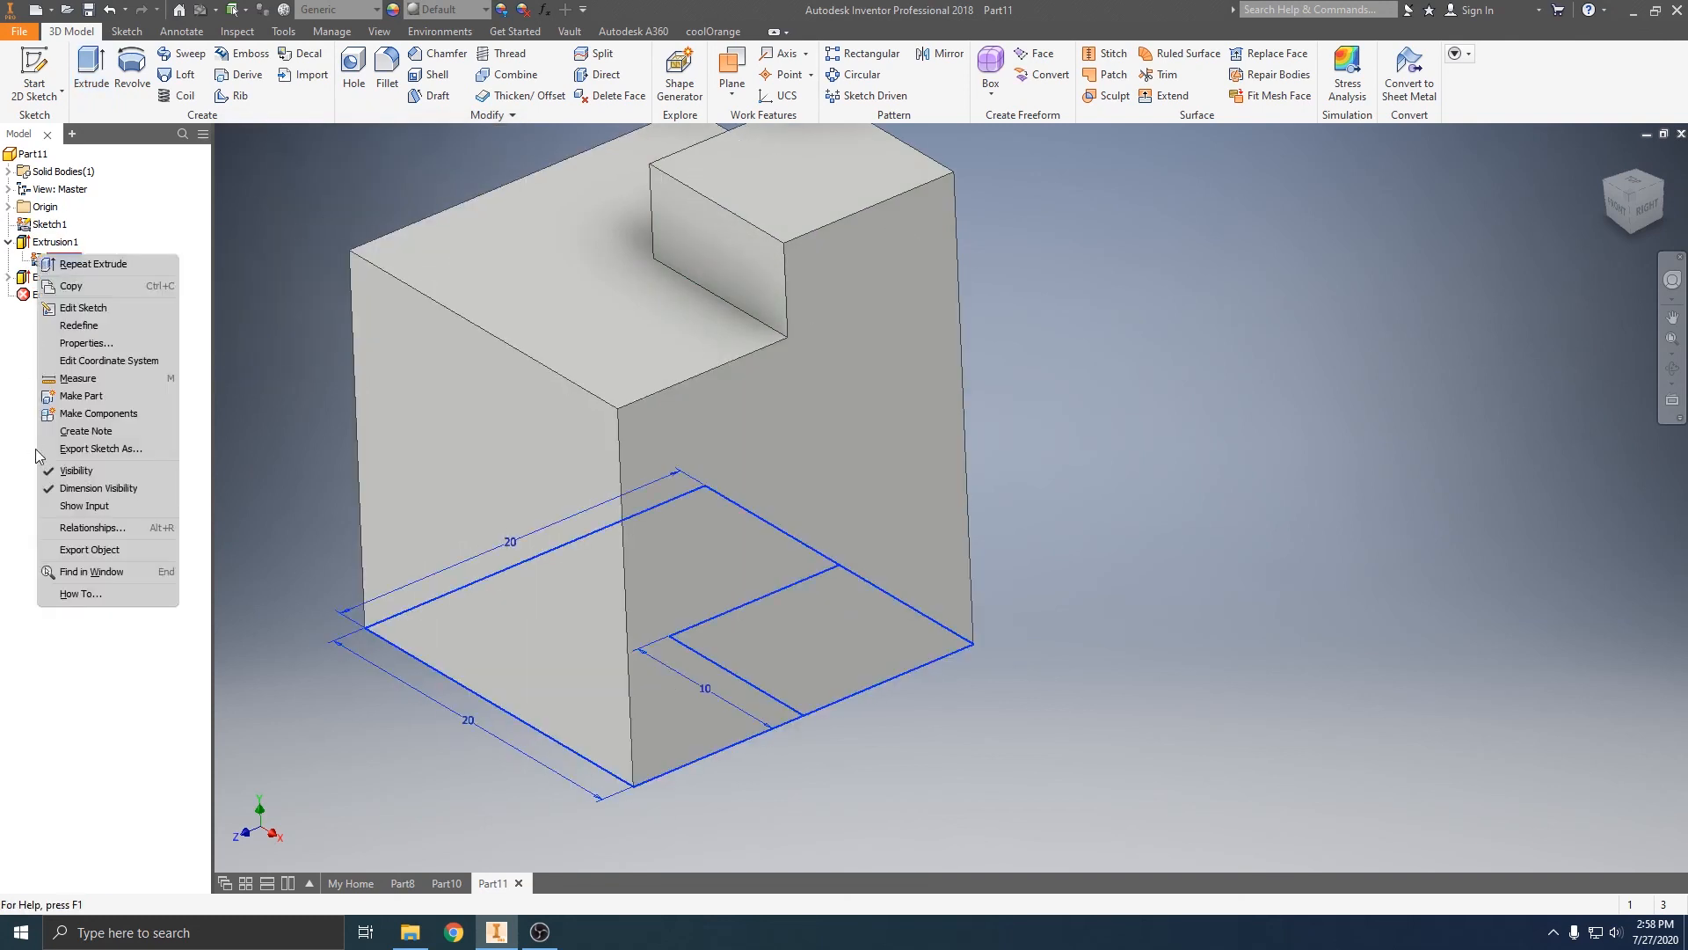
{"action": "left_click", "coordinate": [59, 474]}
Examine the finished cube from the front and compare its shape with the other parts, Part8 and Part10.
{"action": "scroll", "coordinate": [505, 505], "scroll_direction": "up", "scroll_amount": 5}
{"action": "mouse_move", "coordinate": [504, 504]}
{"action": "middle_mouse_down", "text": "shift"}
{"action": "mouse_move", "coordinate": [585, 427]}
{"action": "mouse_move", "coordinate": [516, 467]}
{"action": "mouse_move", "coordinate": [664, 447]}
{"action": "middle_mouse_up", "text": "shift"}
{"action": "scroll", "coordinate": [516, 467], "scroll_direction": "down", "scroll_amount": 3}
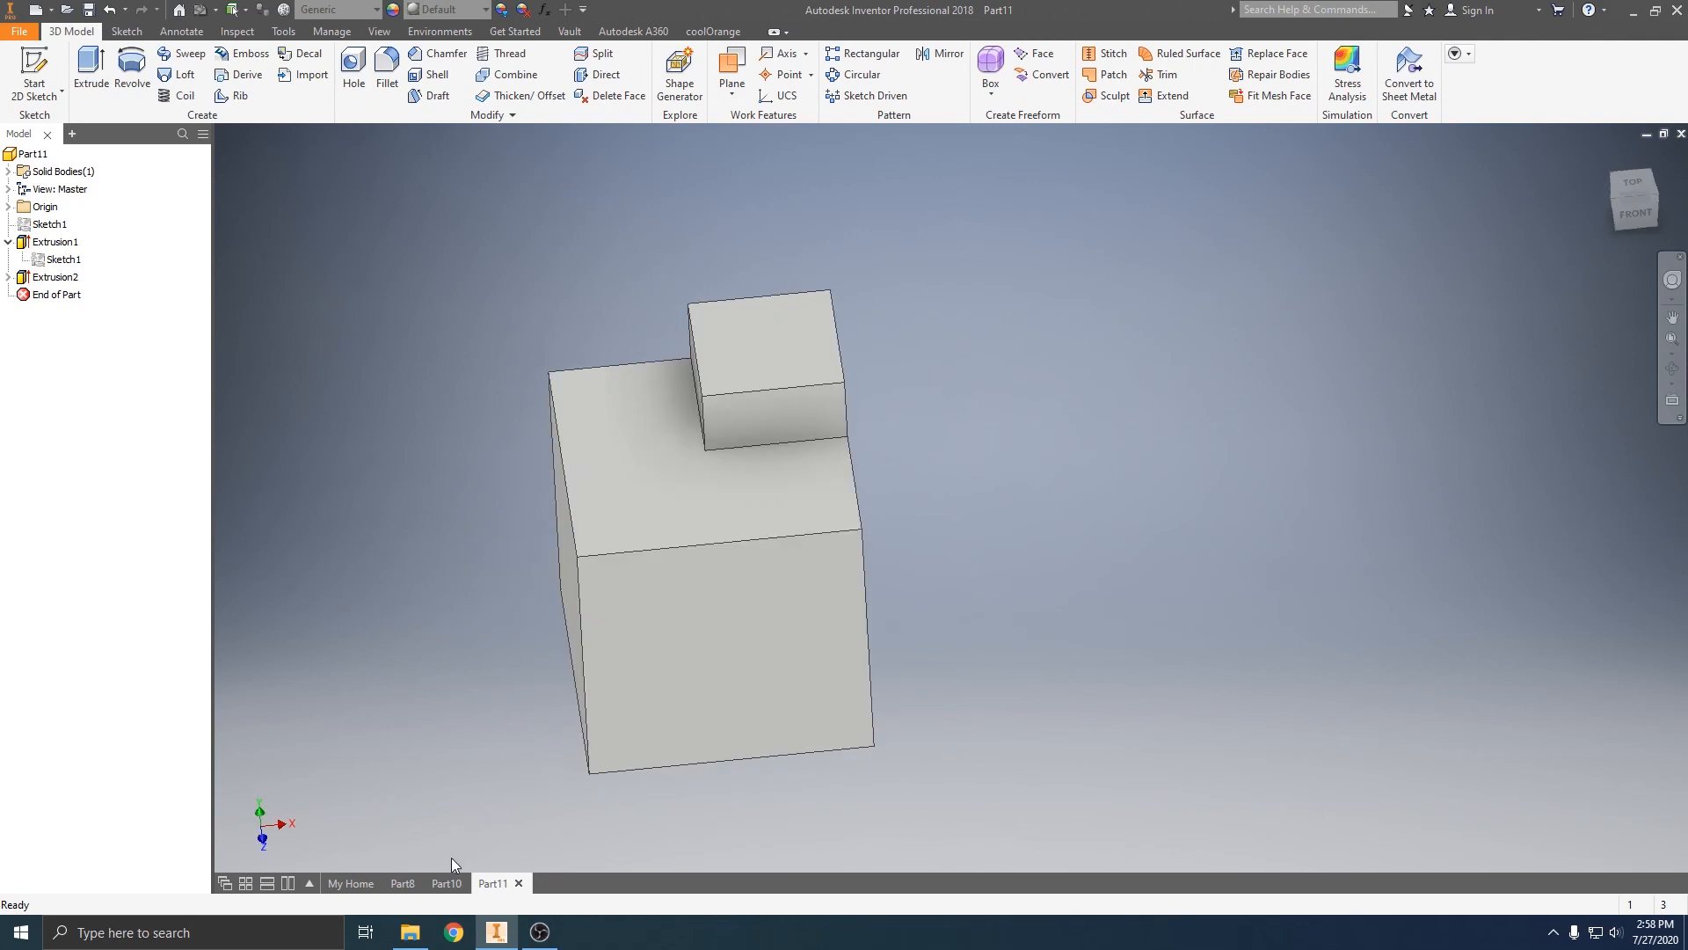
{"action": "left_click", "coordinate": [404, 883]}
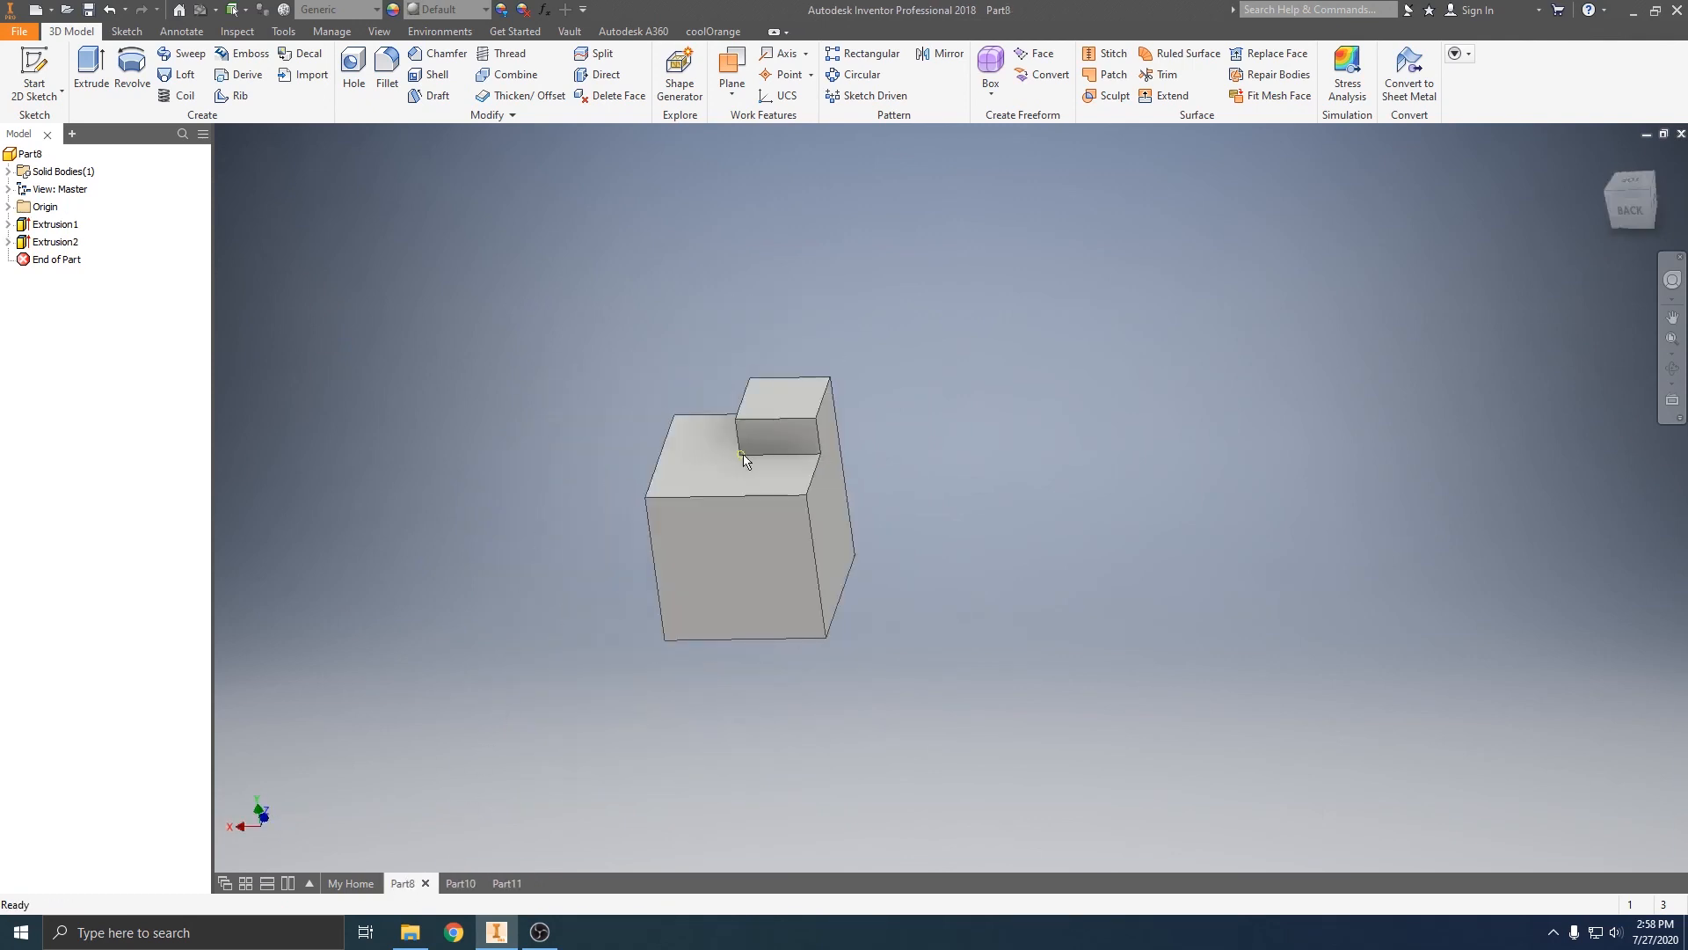
{"action": "scroll", "coordinate": [735, 469], "scroll_direction": "down", "scroll_amount": 4}
{"action": "middle_click_drag", "start_coordinate": [735, 475], "coordinate": [764, 475], "text": "shift"}
{"action": "key", "text": "F6"}
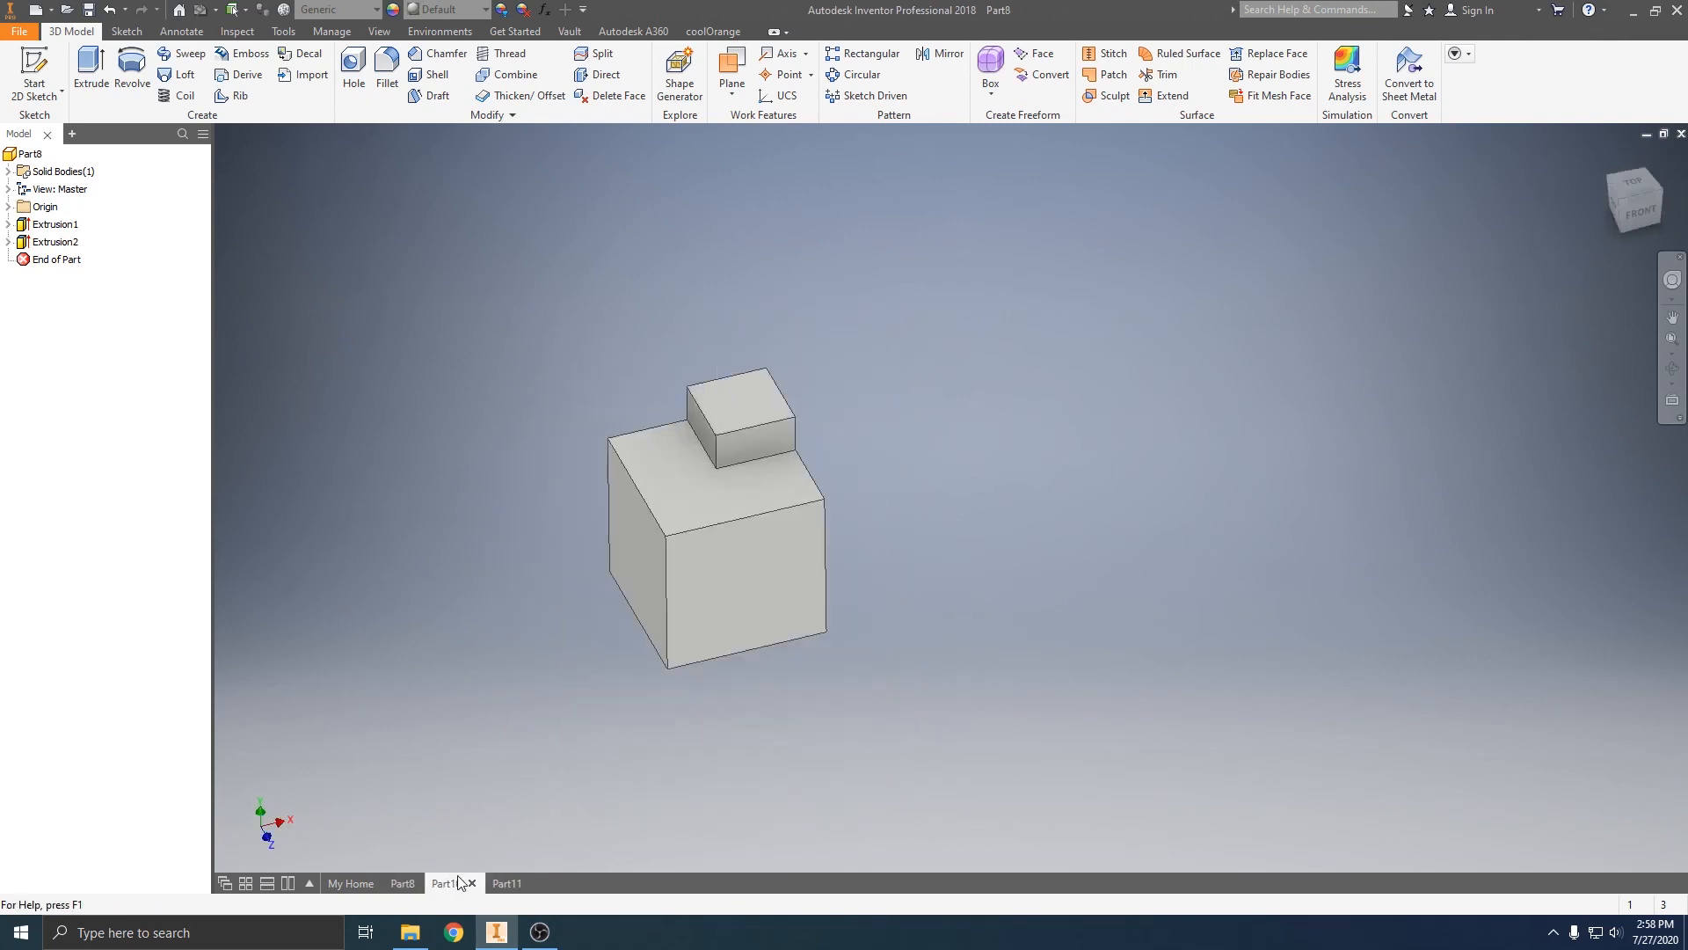
{"action": "left_click", "coordinate": [506, 882]}
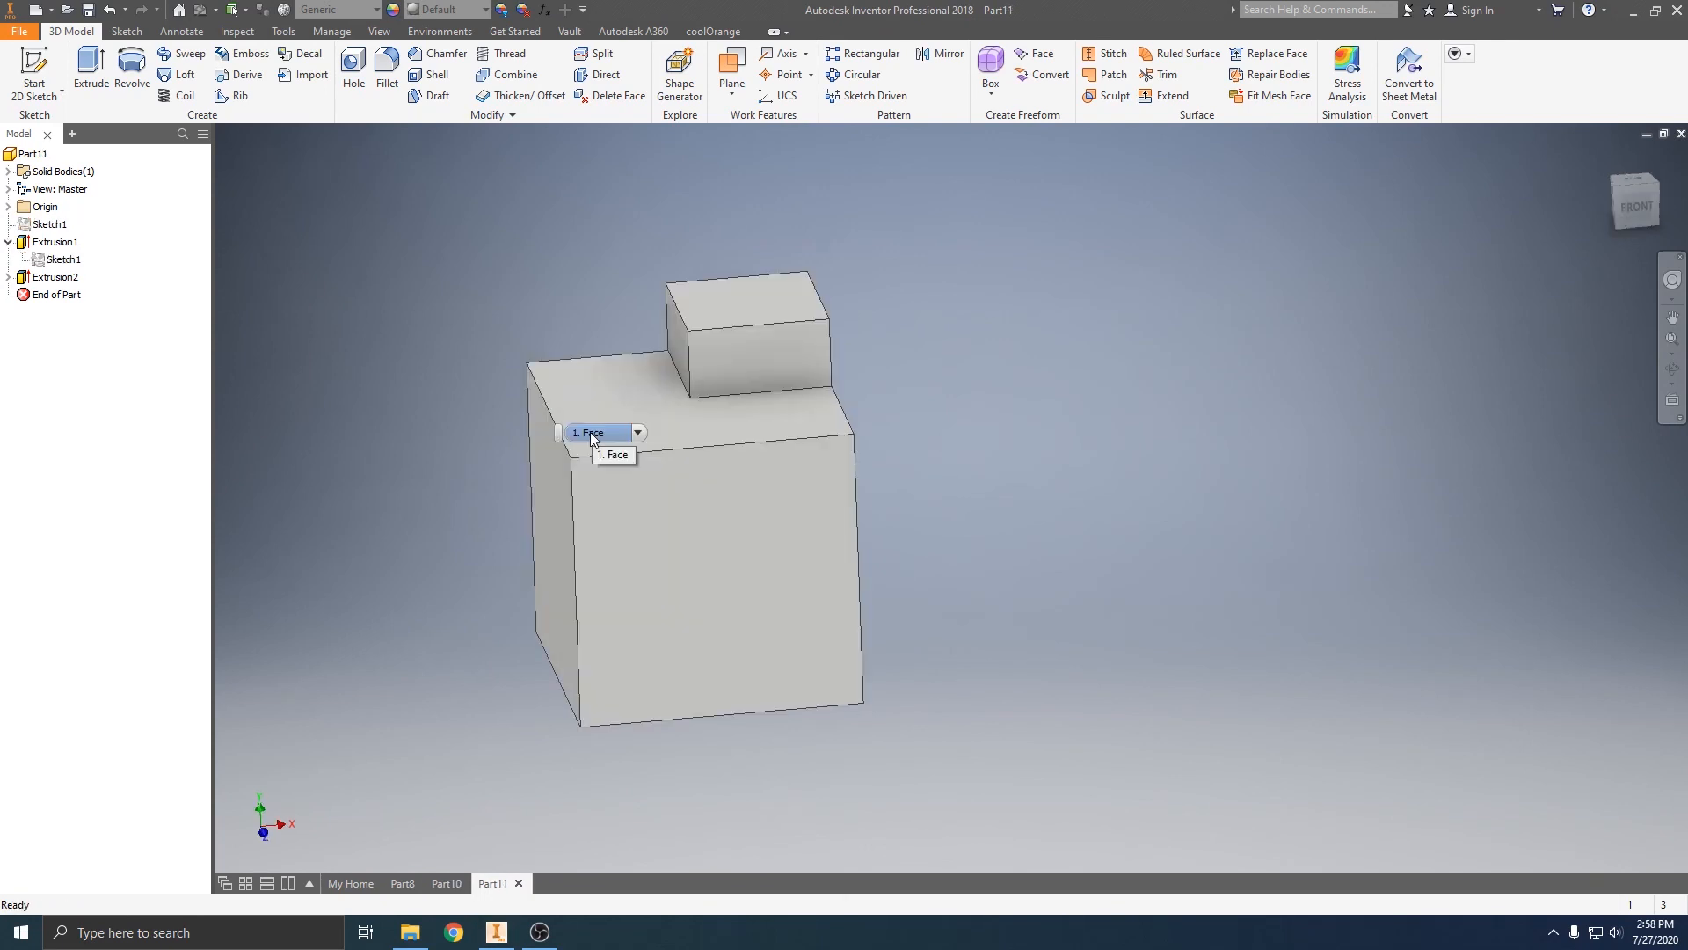